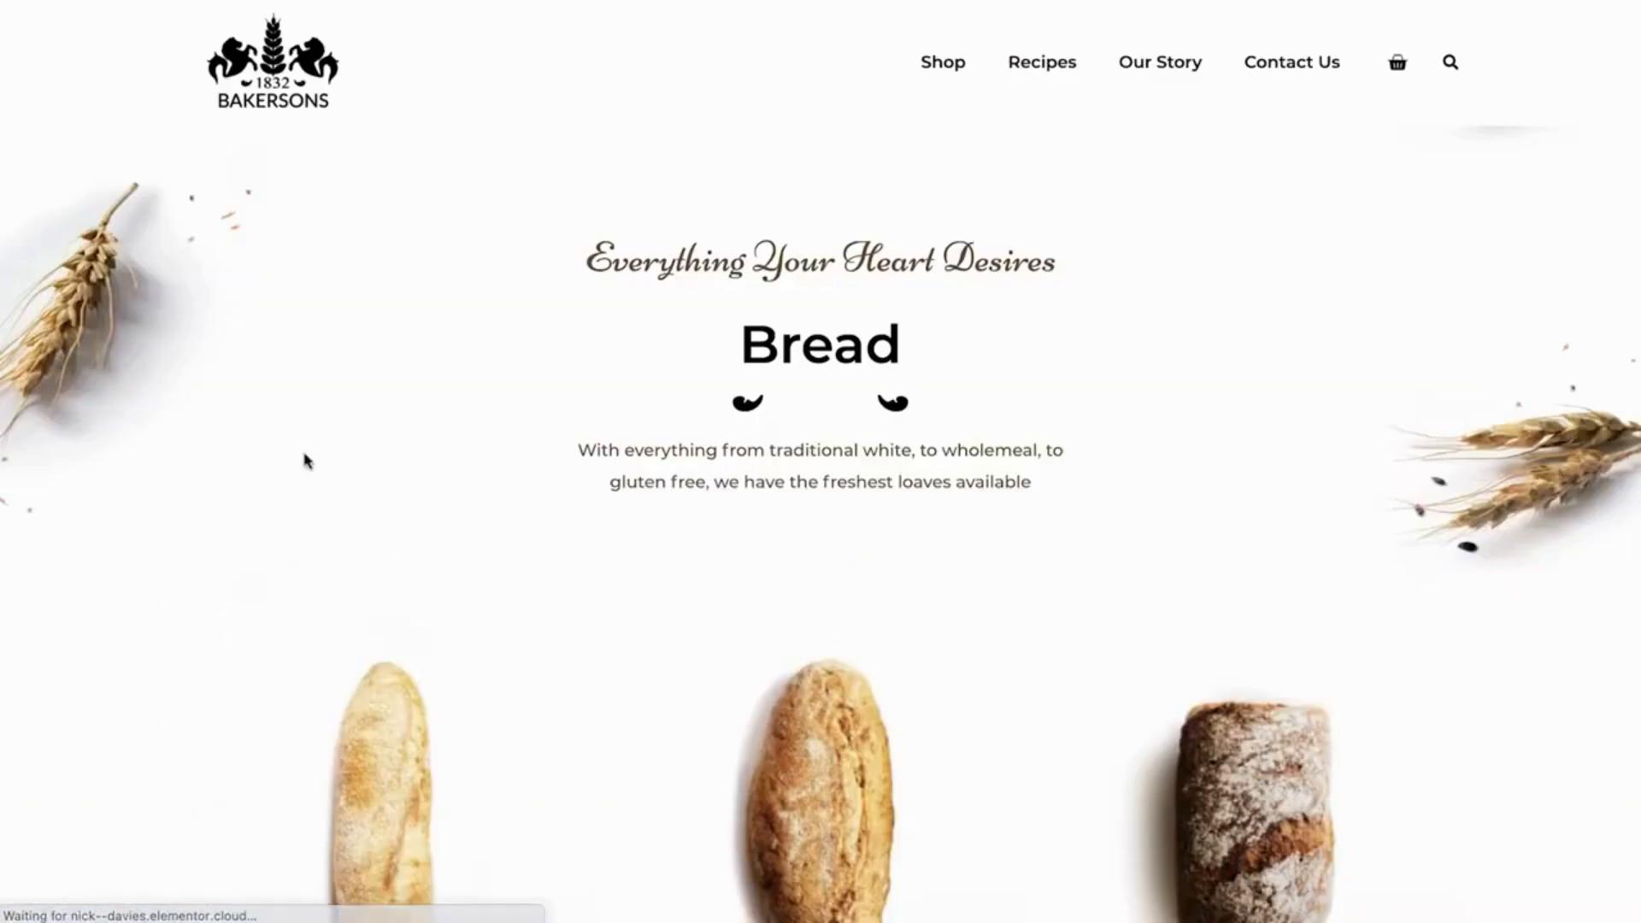
scroll(136, 626, down, 6)
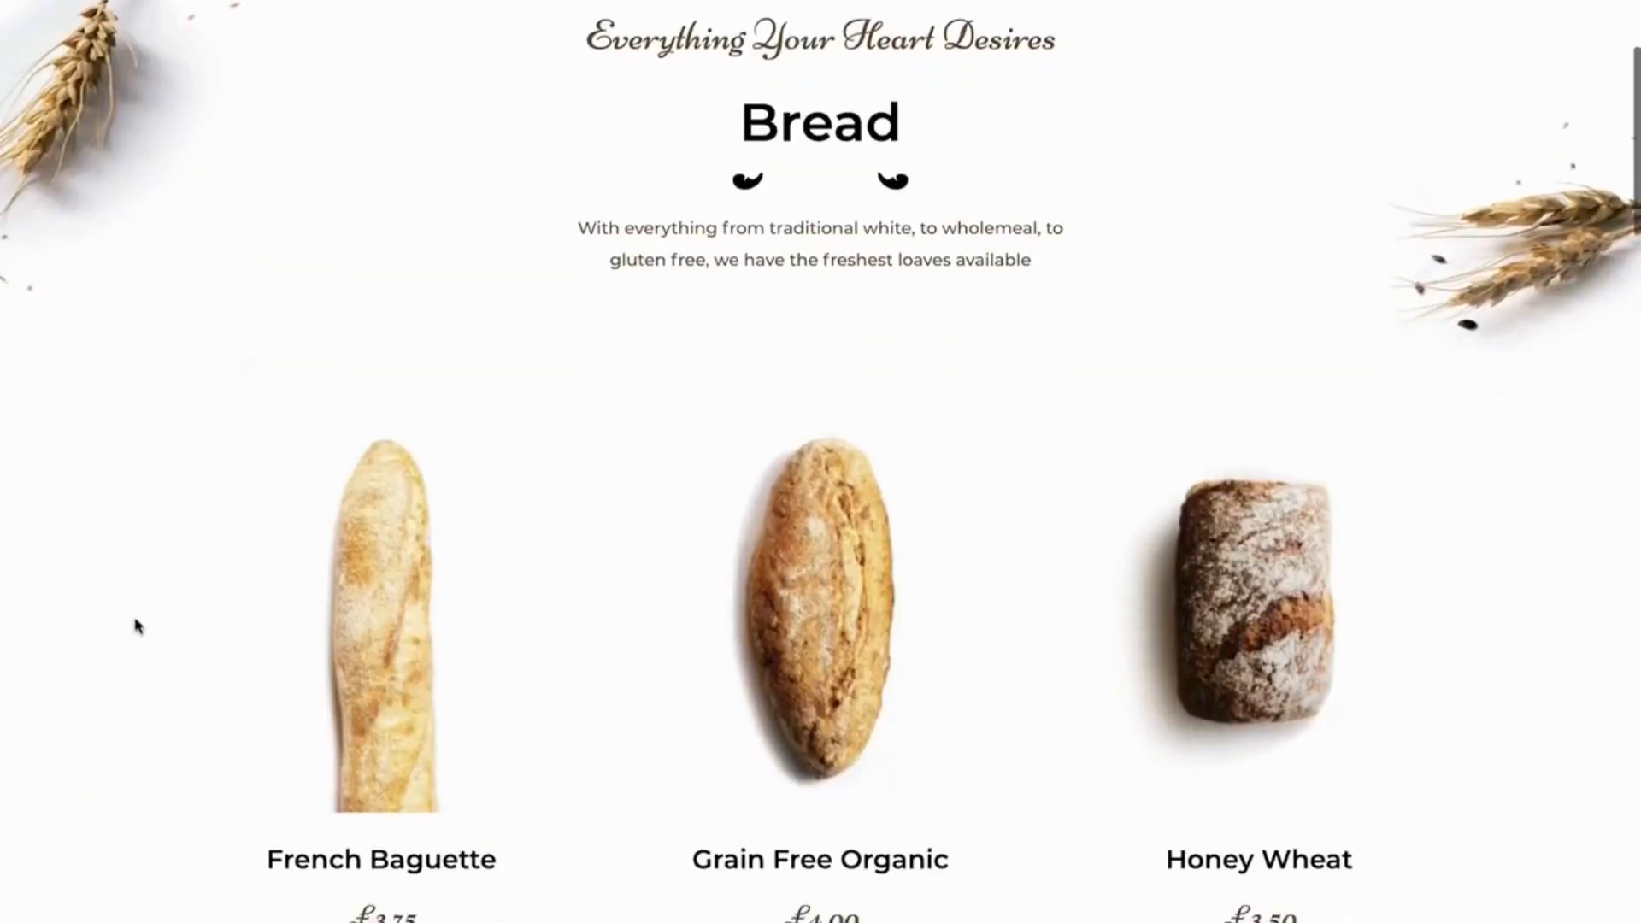
scroll(137, 626, down, 7)
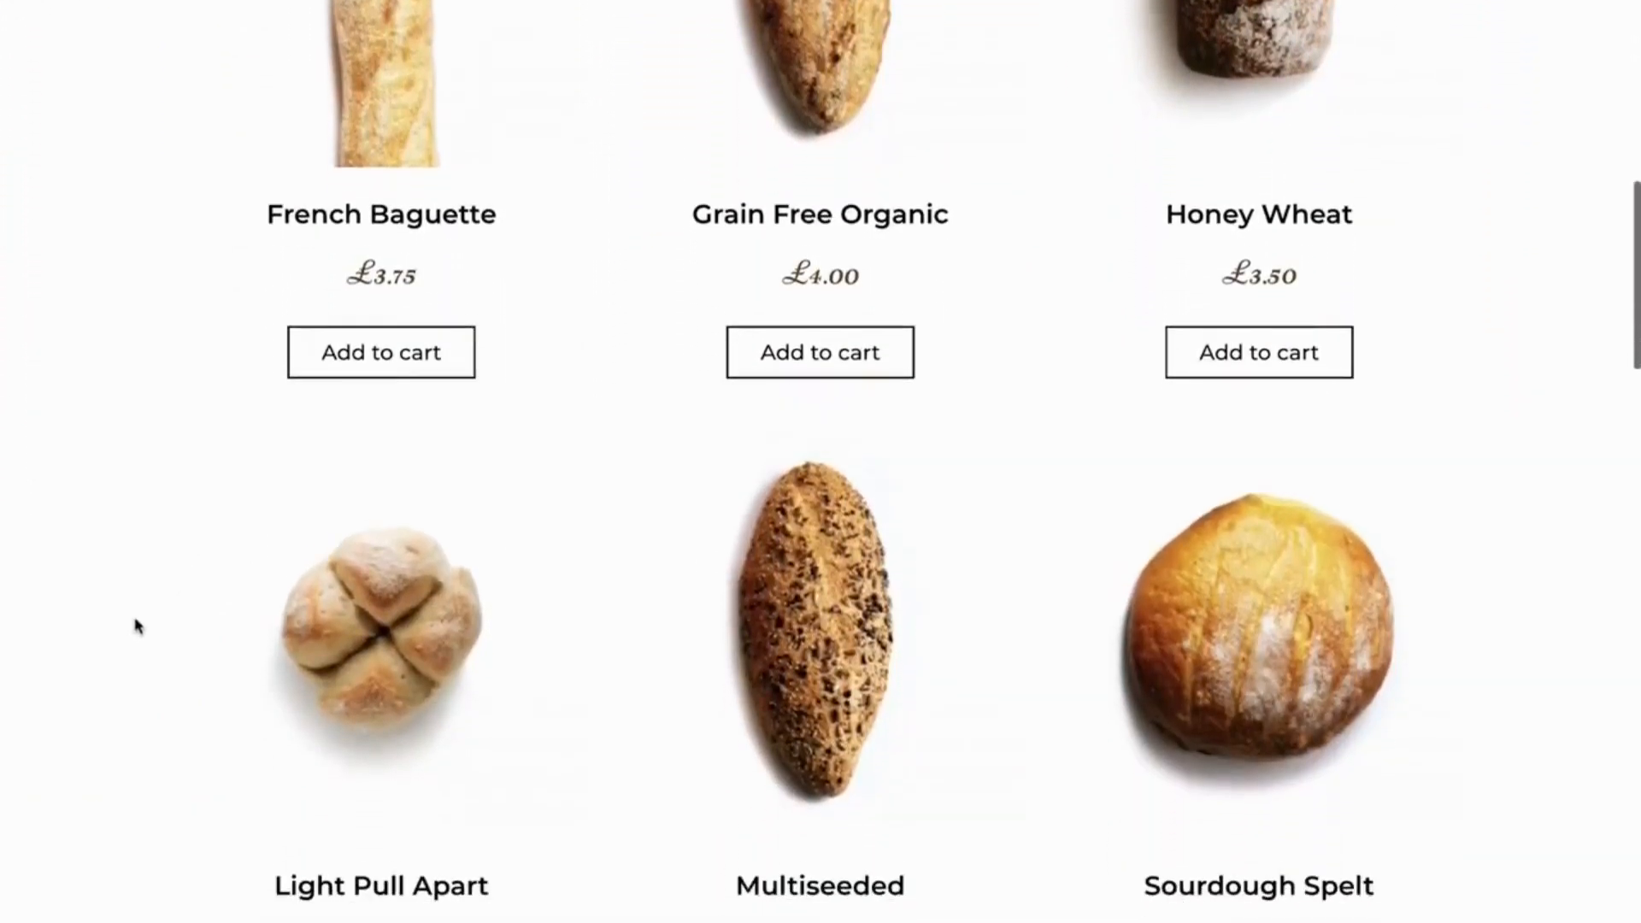
scroll(137, 627, down, 5)
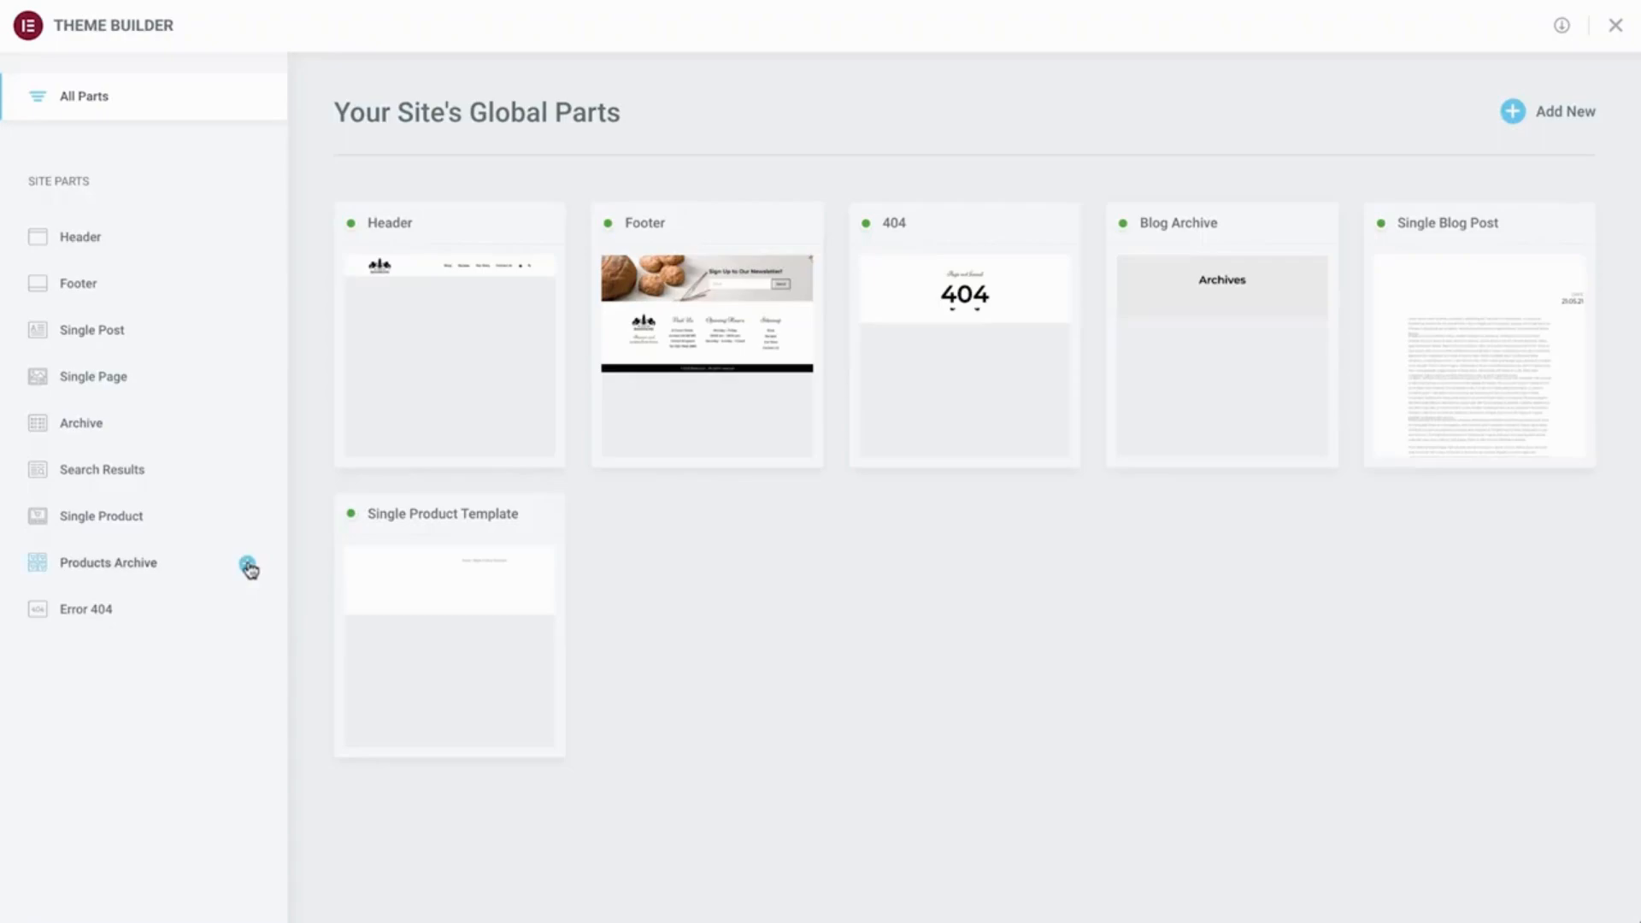
Create a Products Archive template and insert the saved Shop Categories Hero section without importing its document settings
click(247, 565)
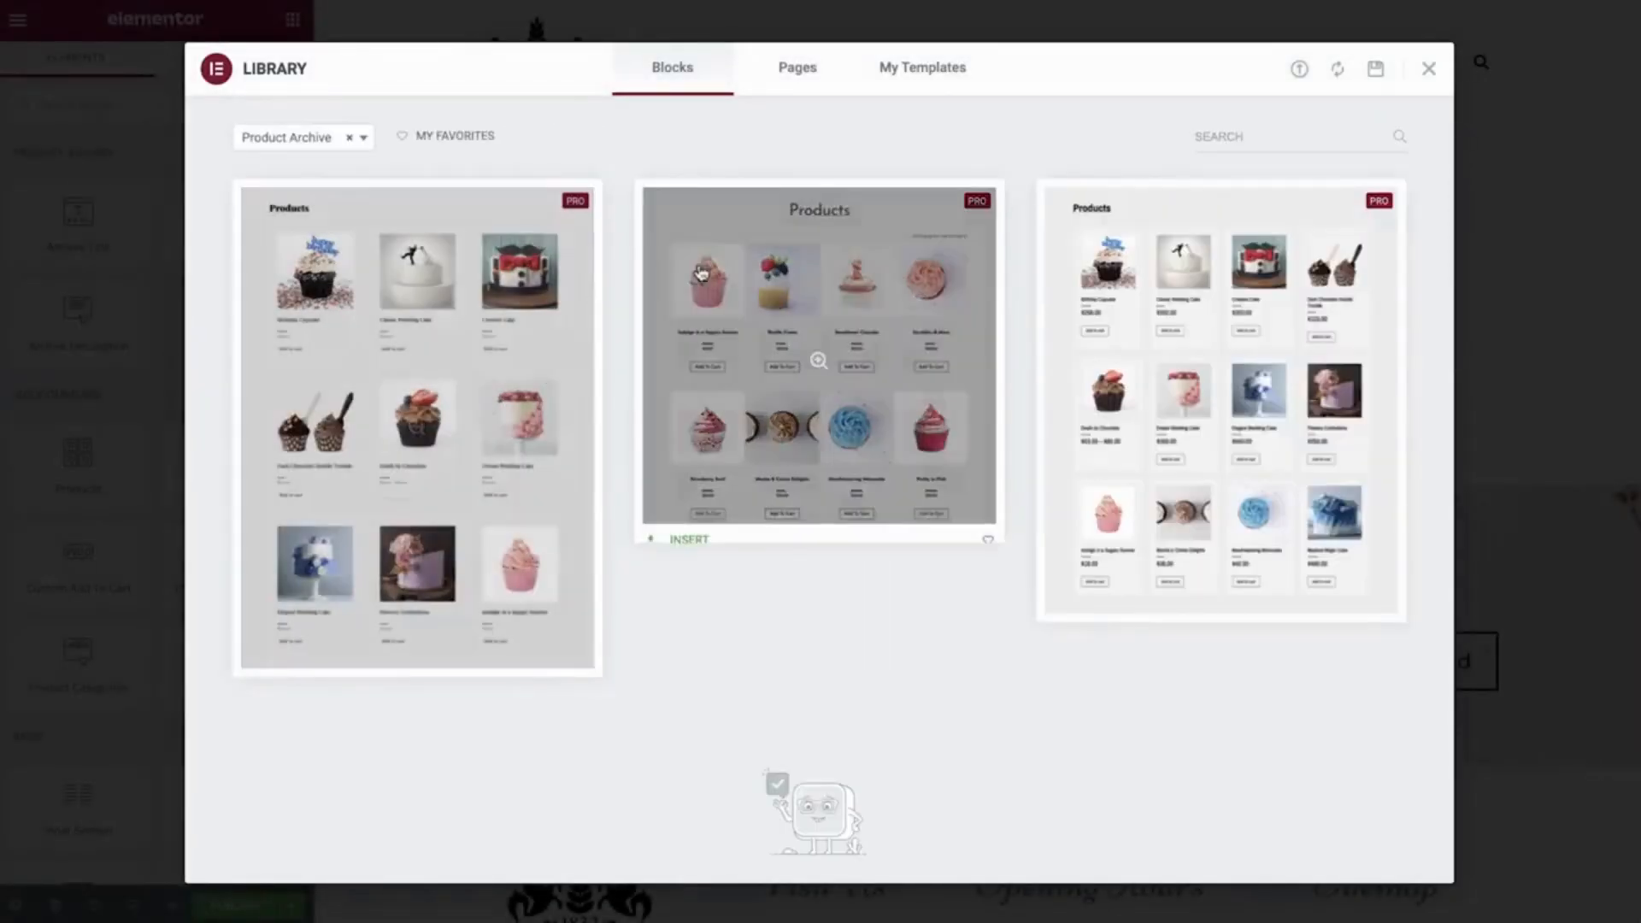
click(940, 83)
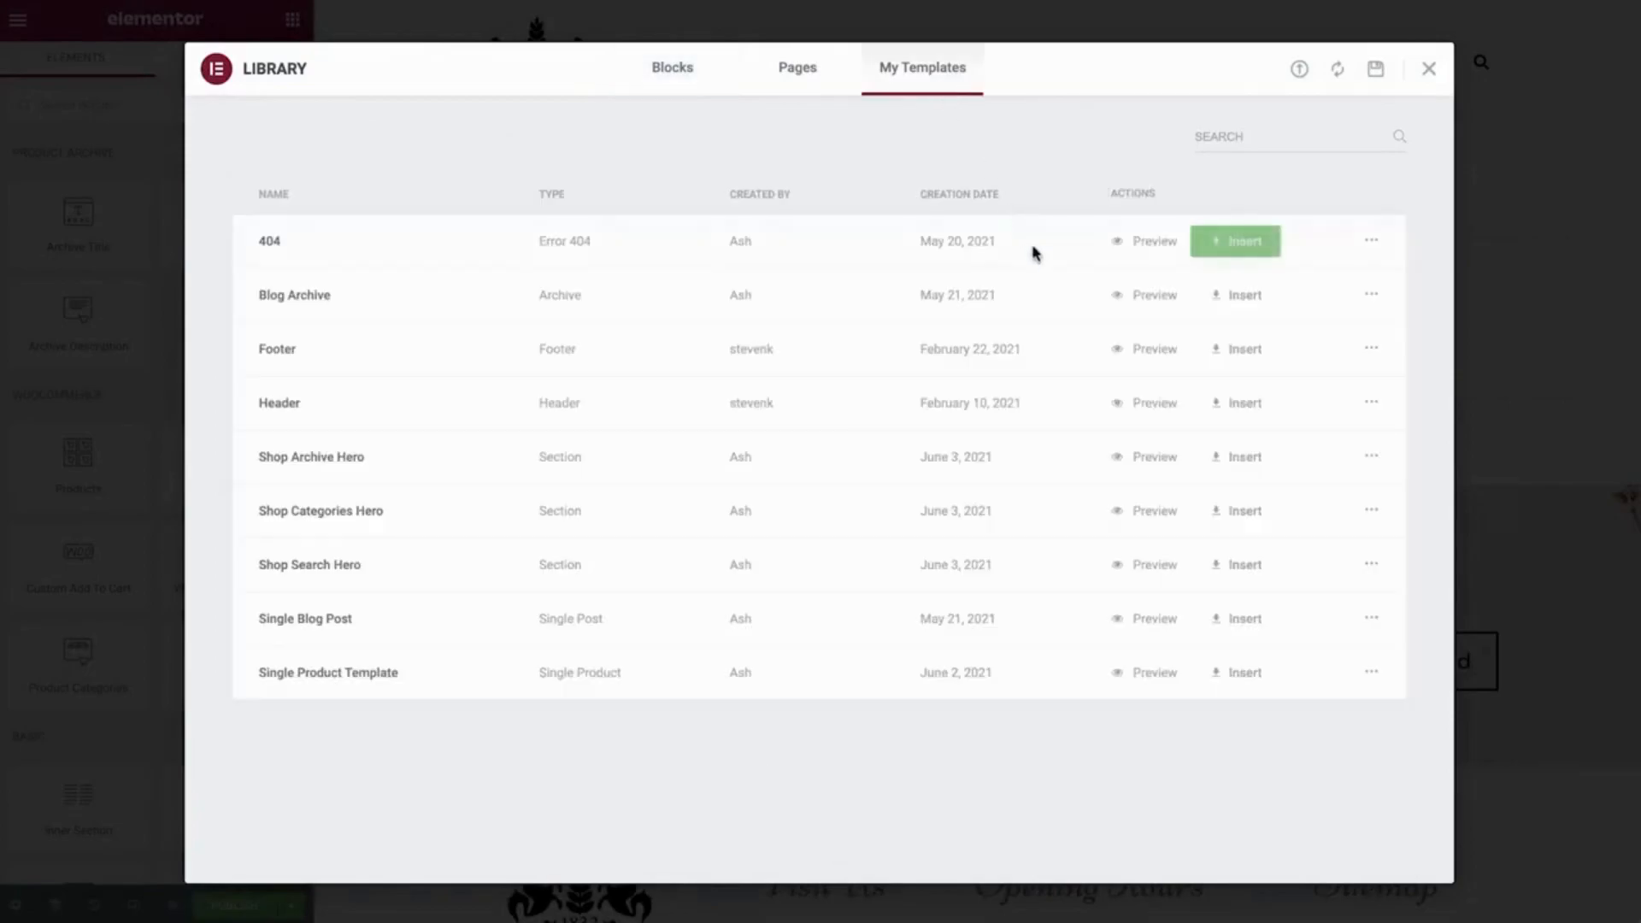
click(1212, 520)
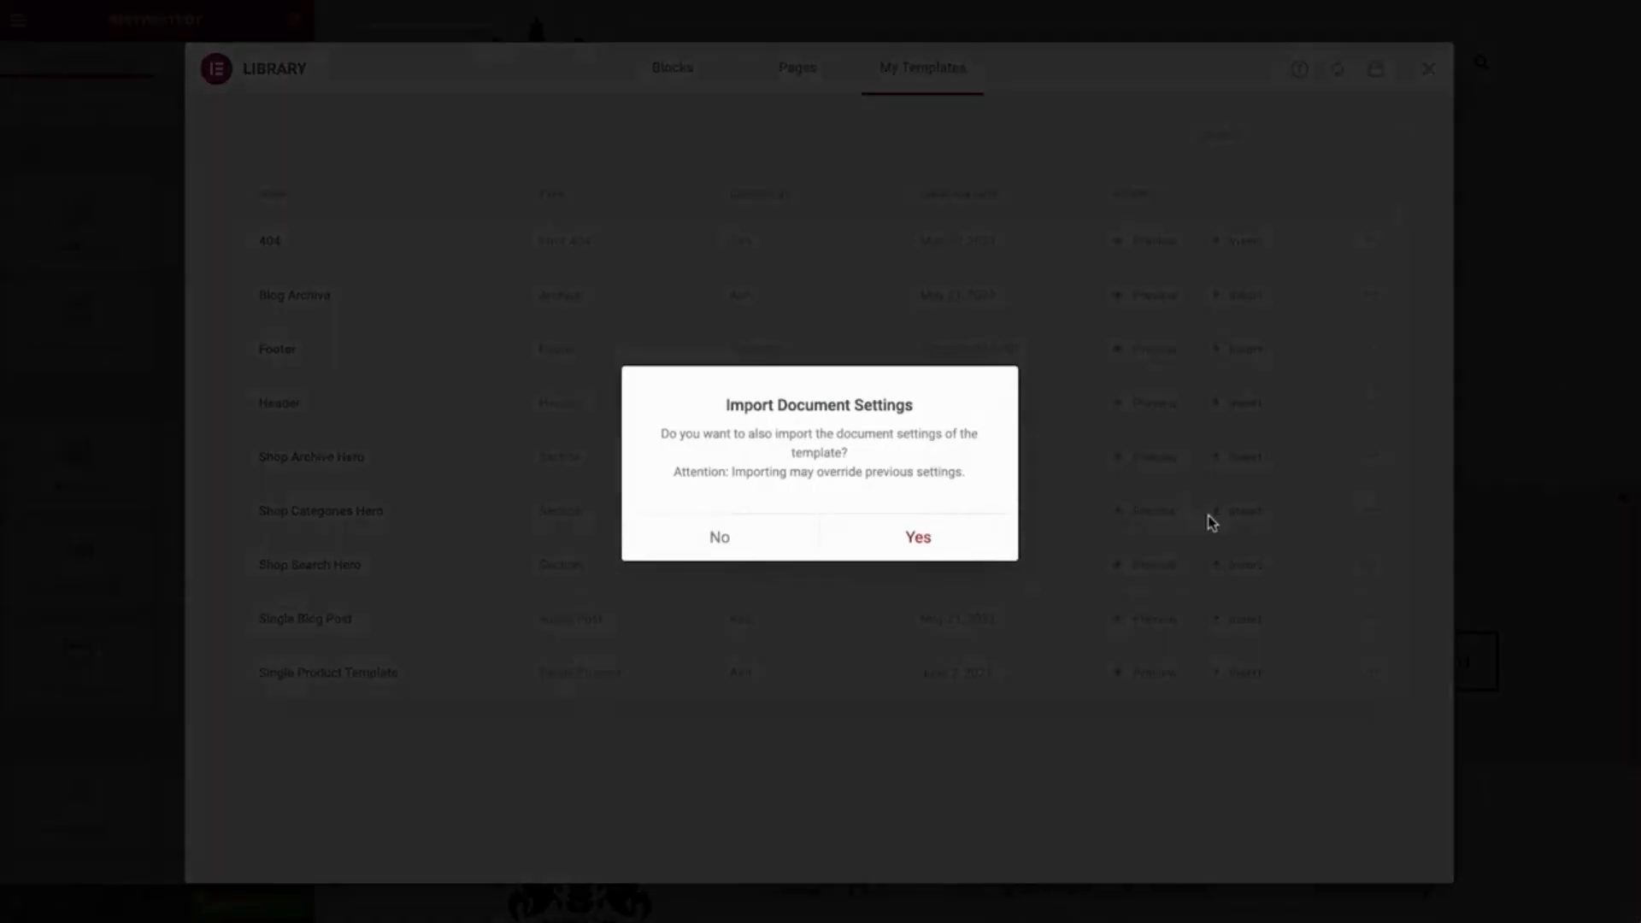
click(791, 549)
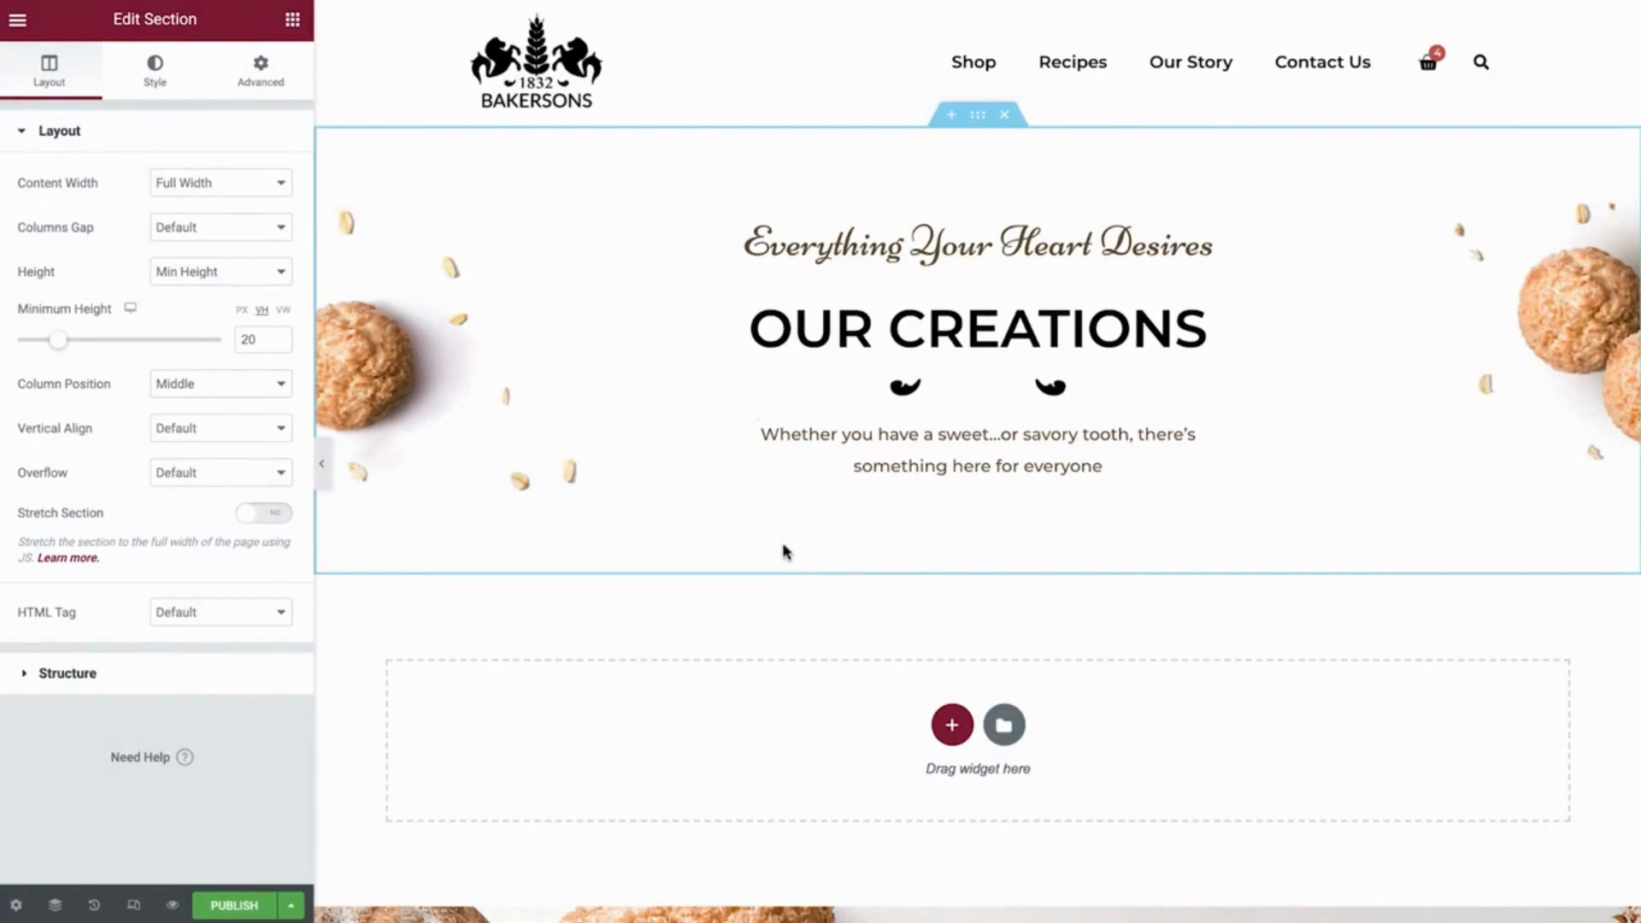
Add a single-column section below the hero and set its padding to 10 on every side except 0 at the top
click(940, 730)
click(703, 779)
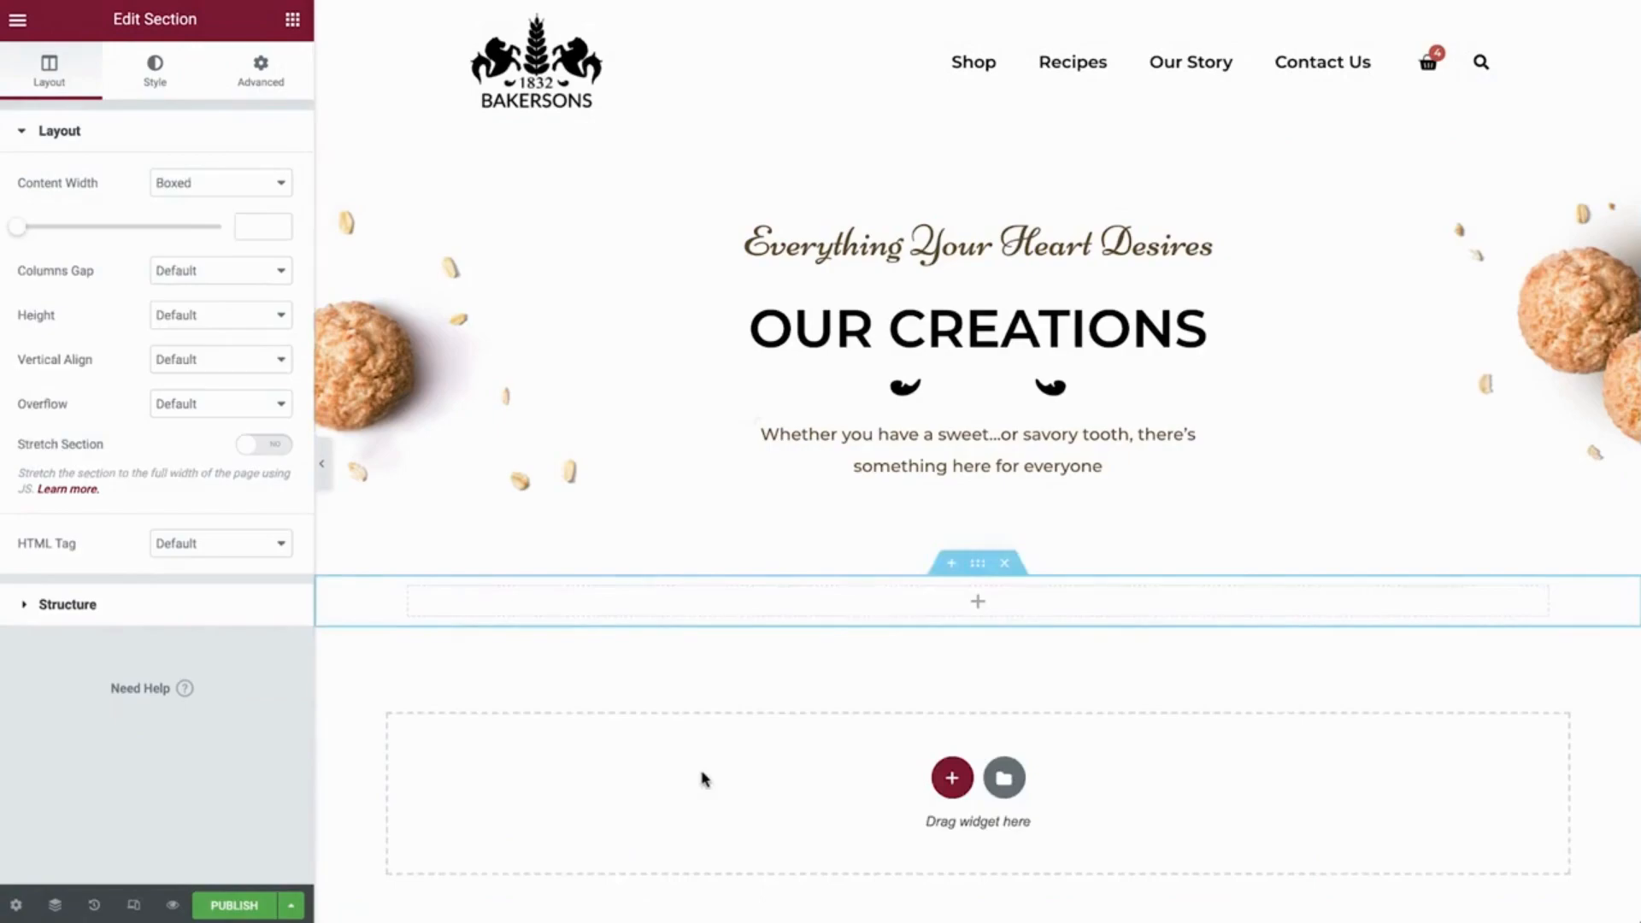
click(289, 89)
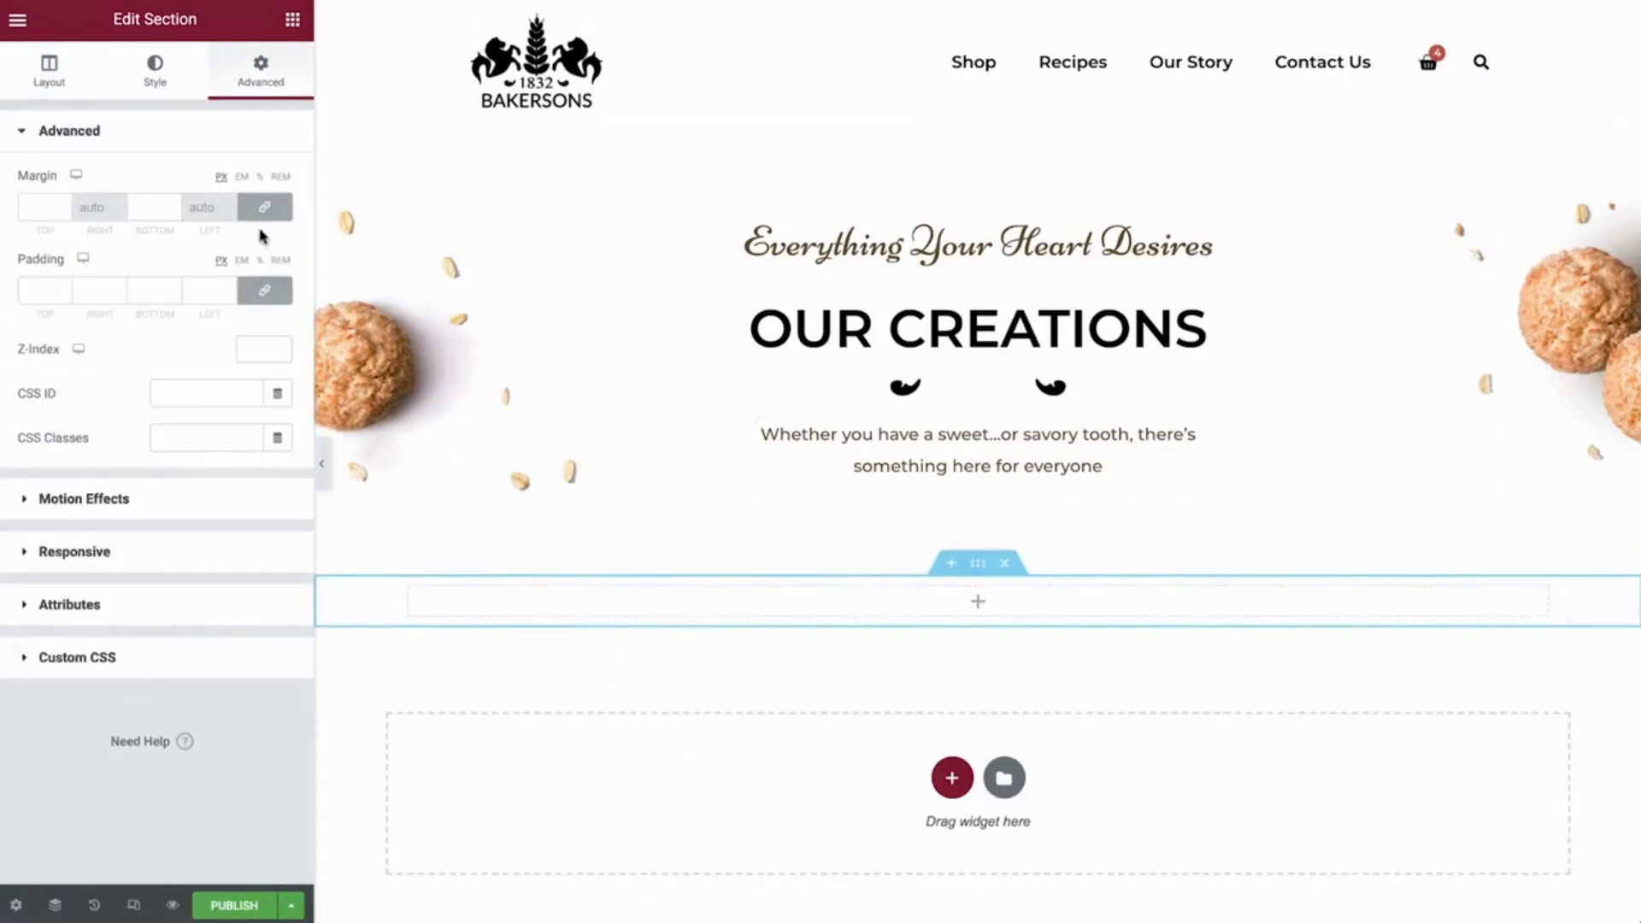
click(209, 291)
text(10)
click(240, 292)
double_click(38, 290)
text(0)
Place a Product Categories widget in the new section and set it to 3 columns and a categories count of 3
click(292, 21)
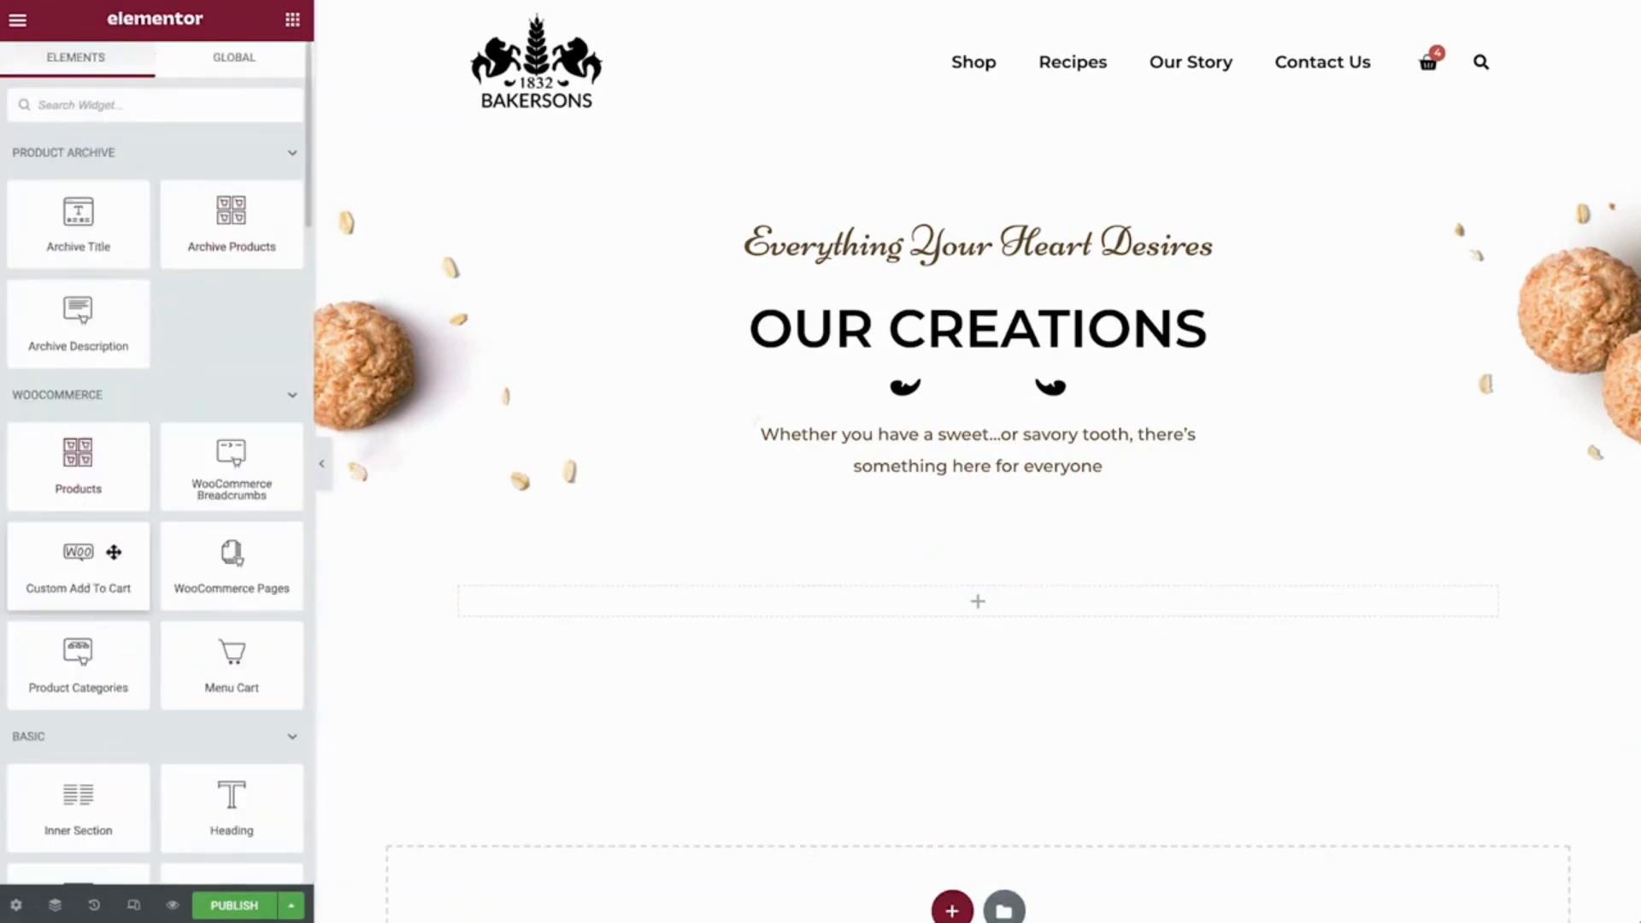
drag(77, 654, 539, 612)
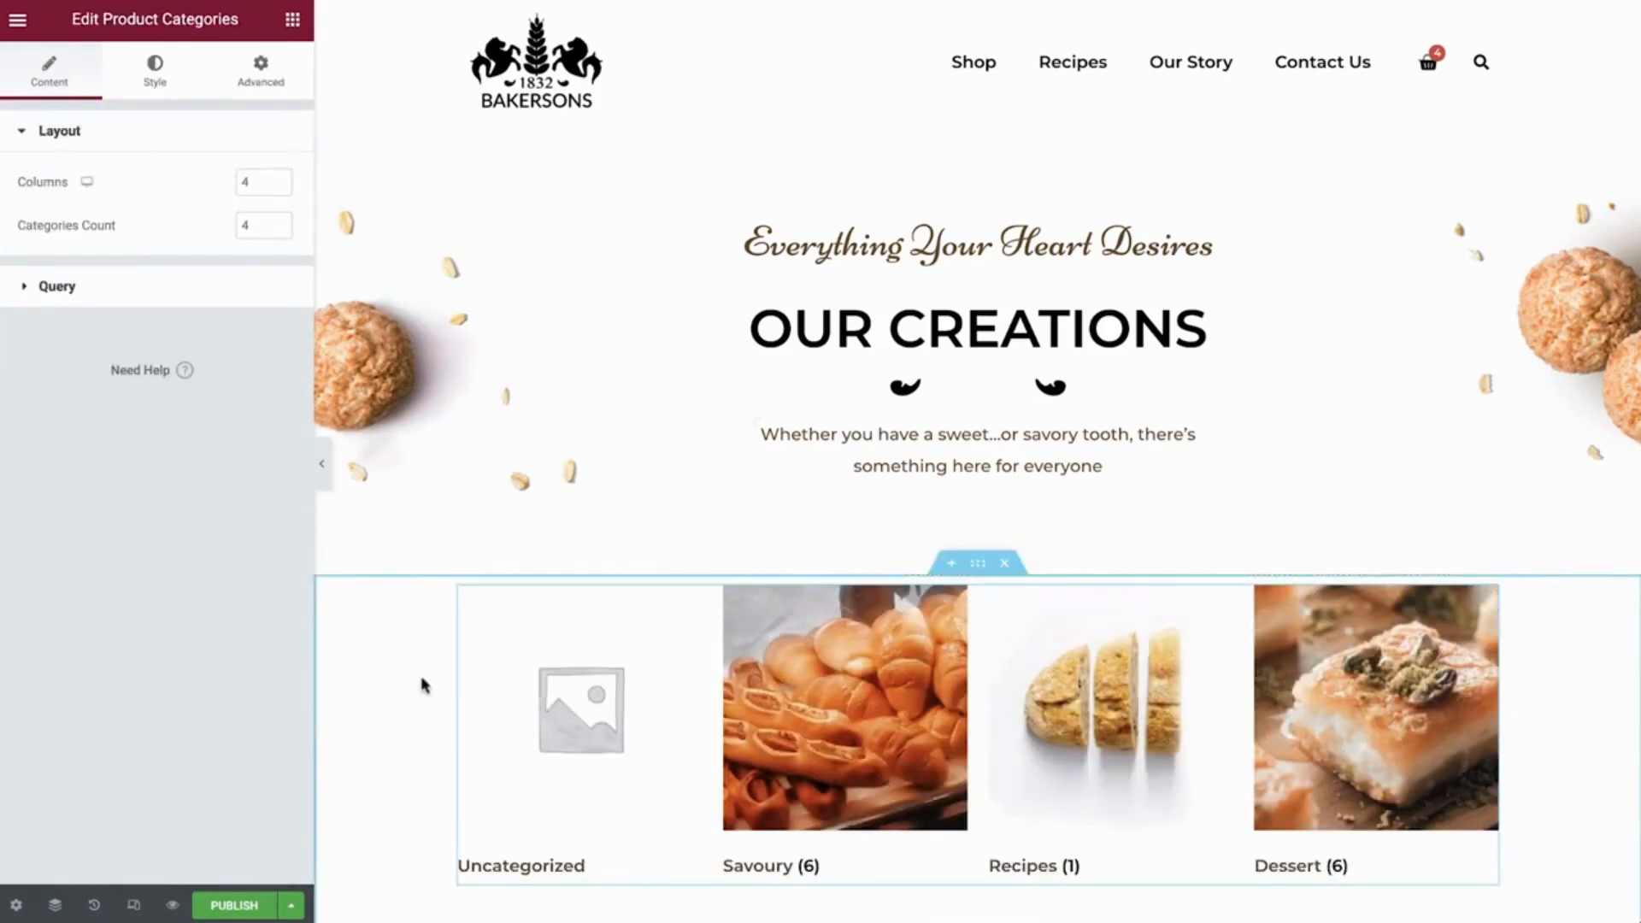
scroll(382, 708, down, 3)
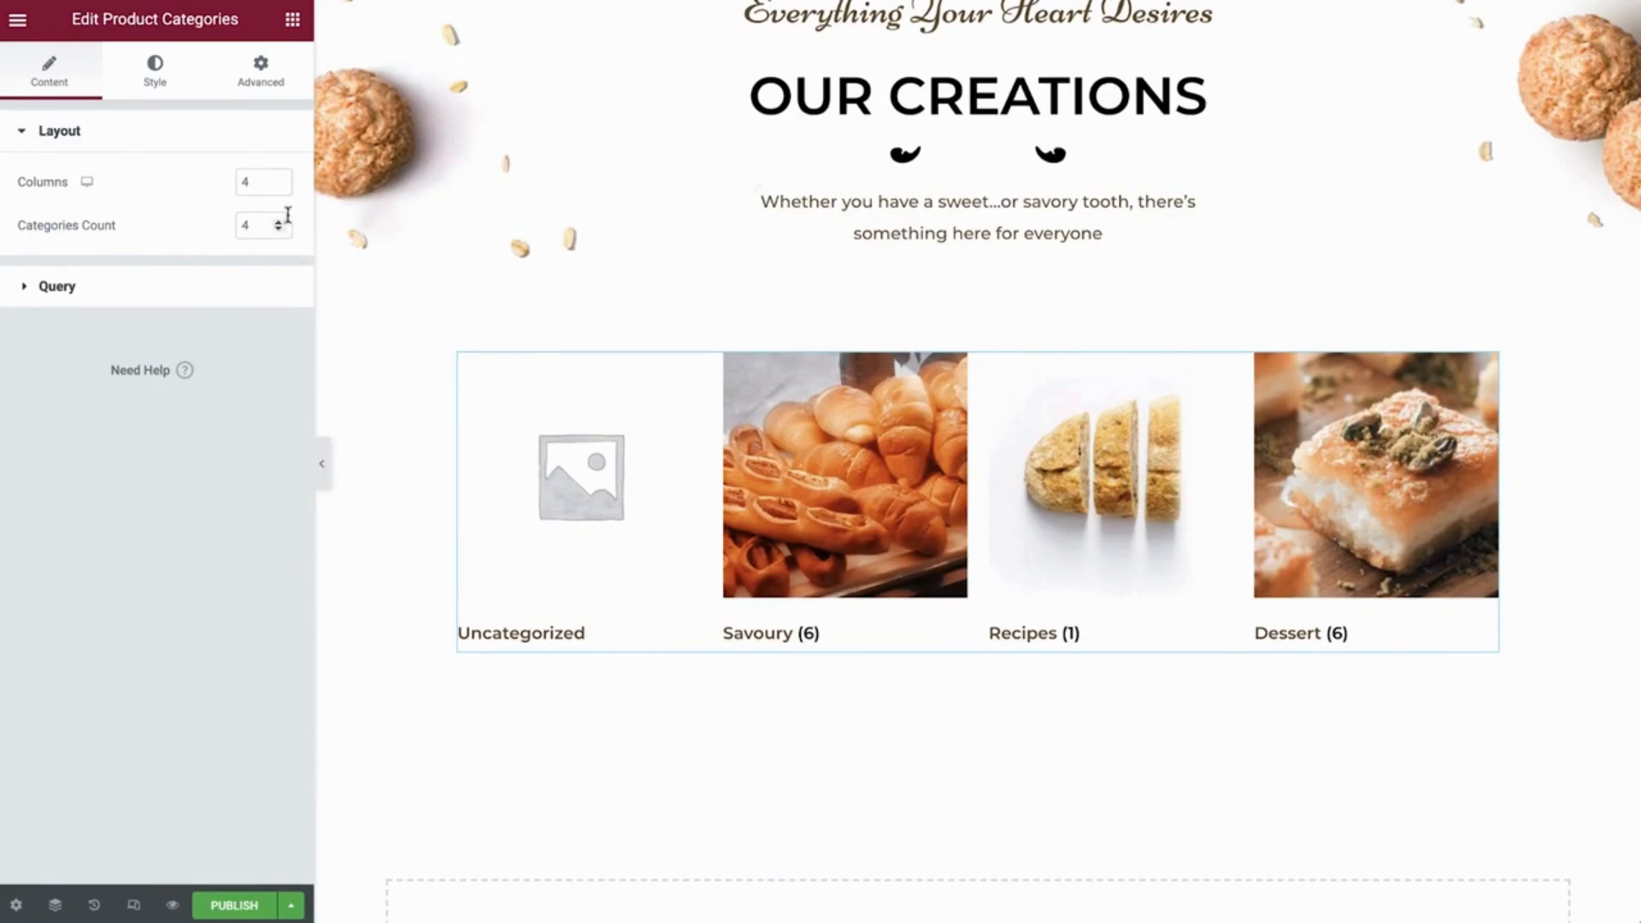
click(279, 186)
click(278, 229)
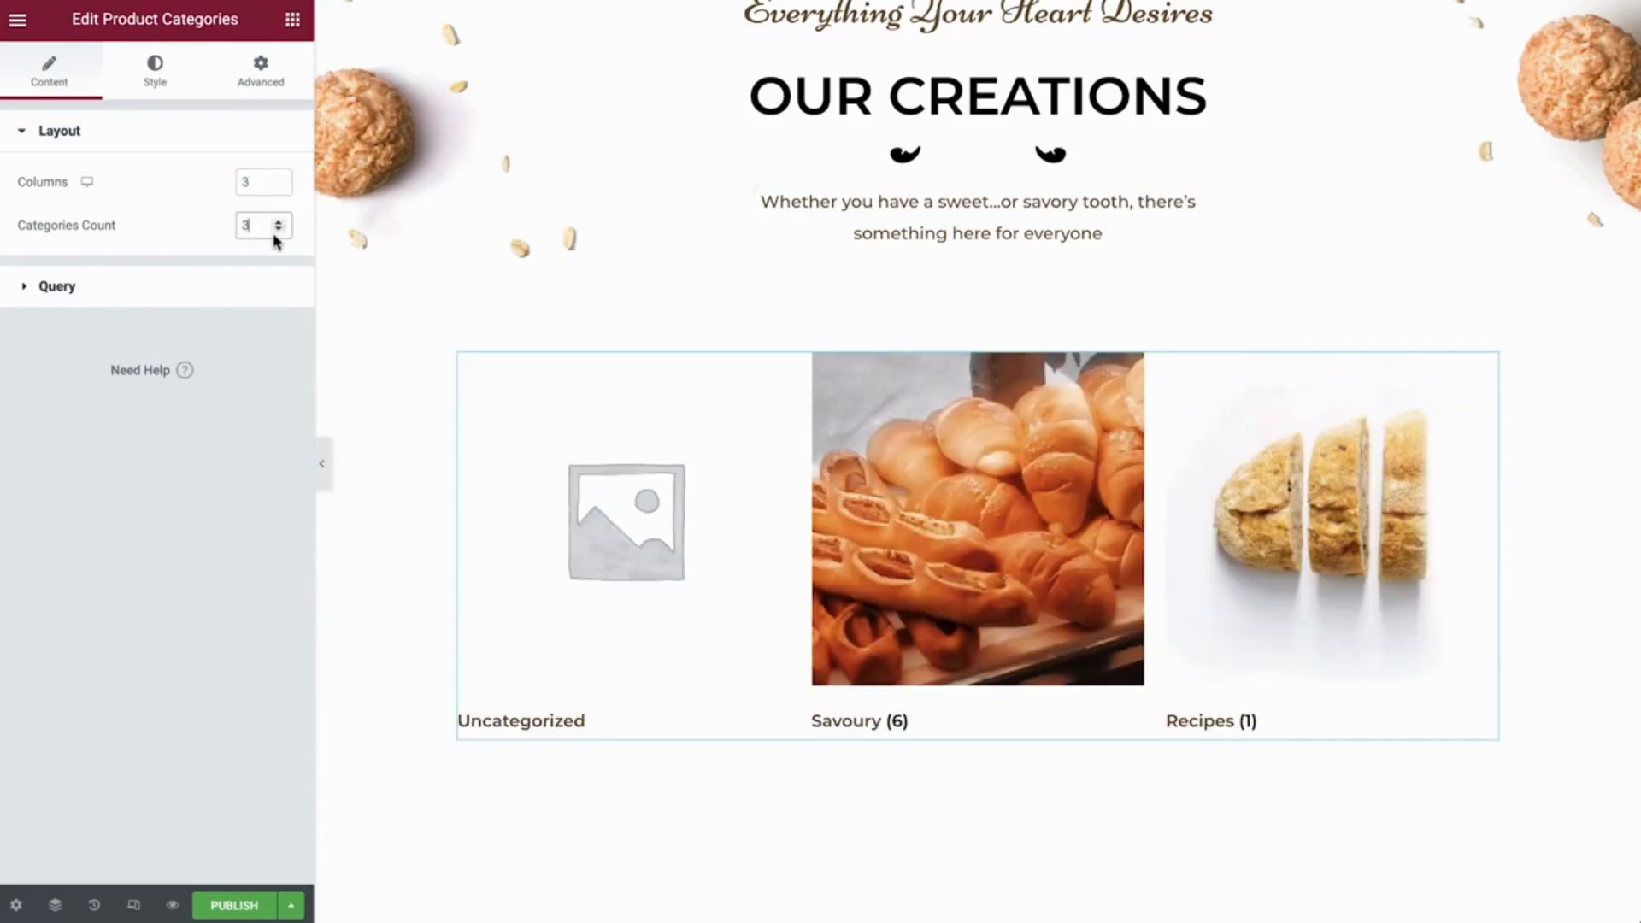
Change the category query source to Manual Selection and choose the Bread, Dessert and Savoury categories
click(231, 286)
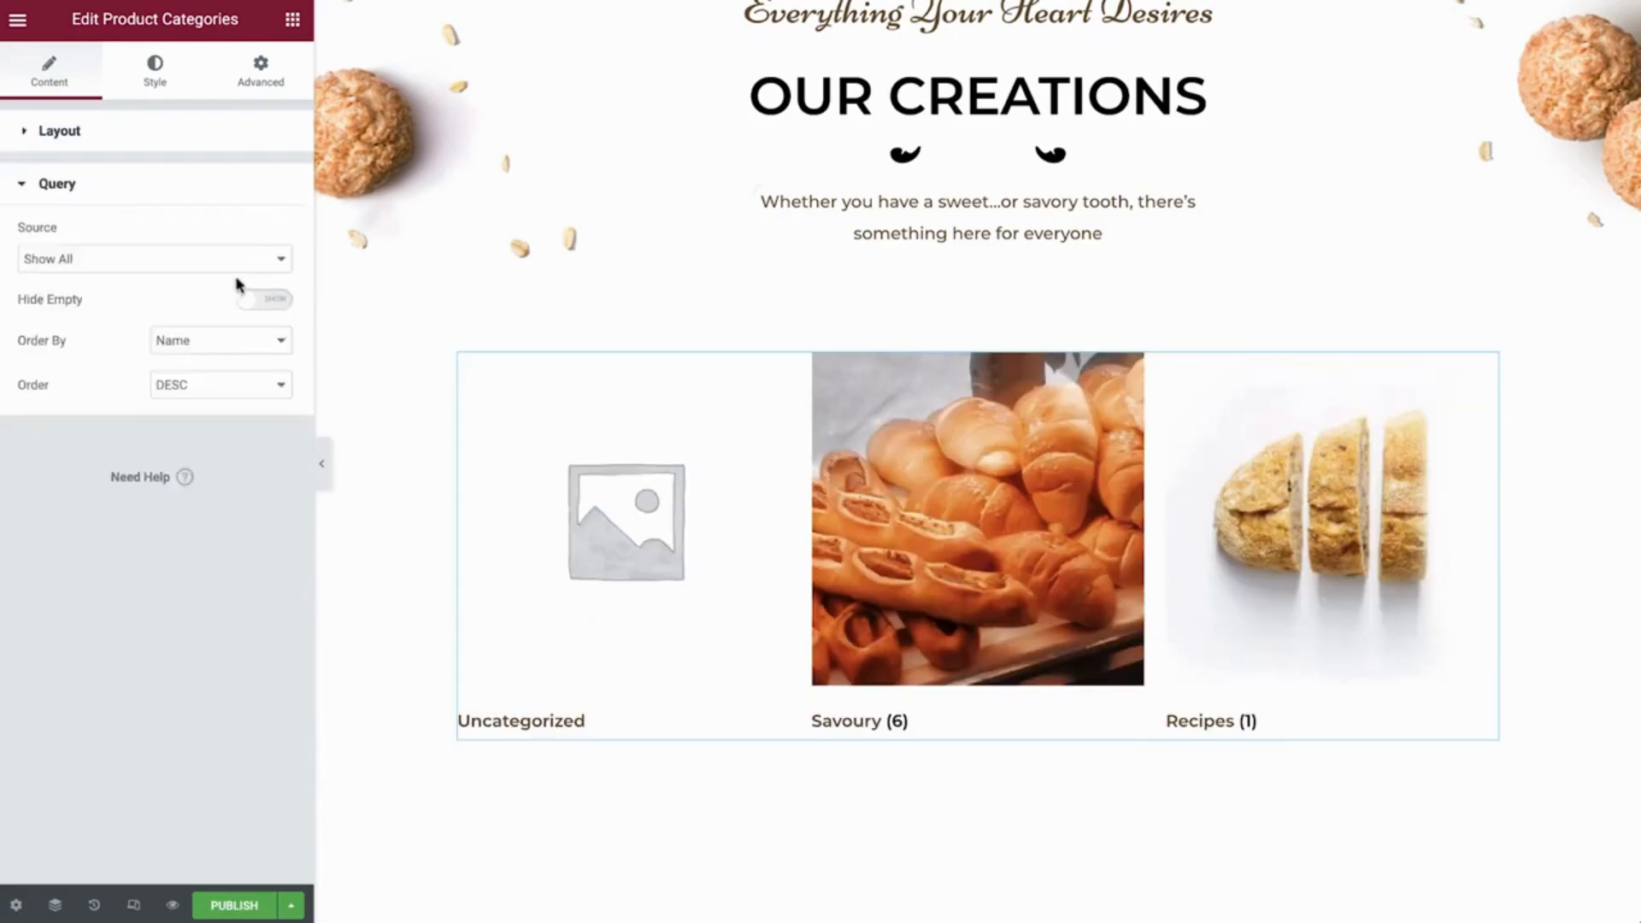
click(252, 260)
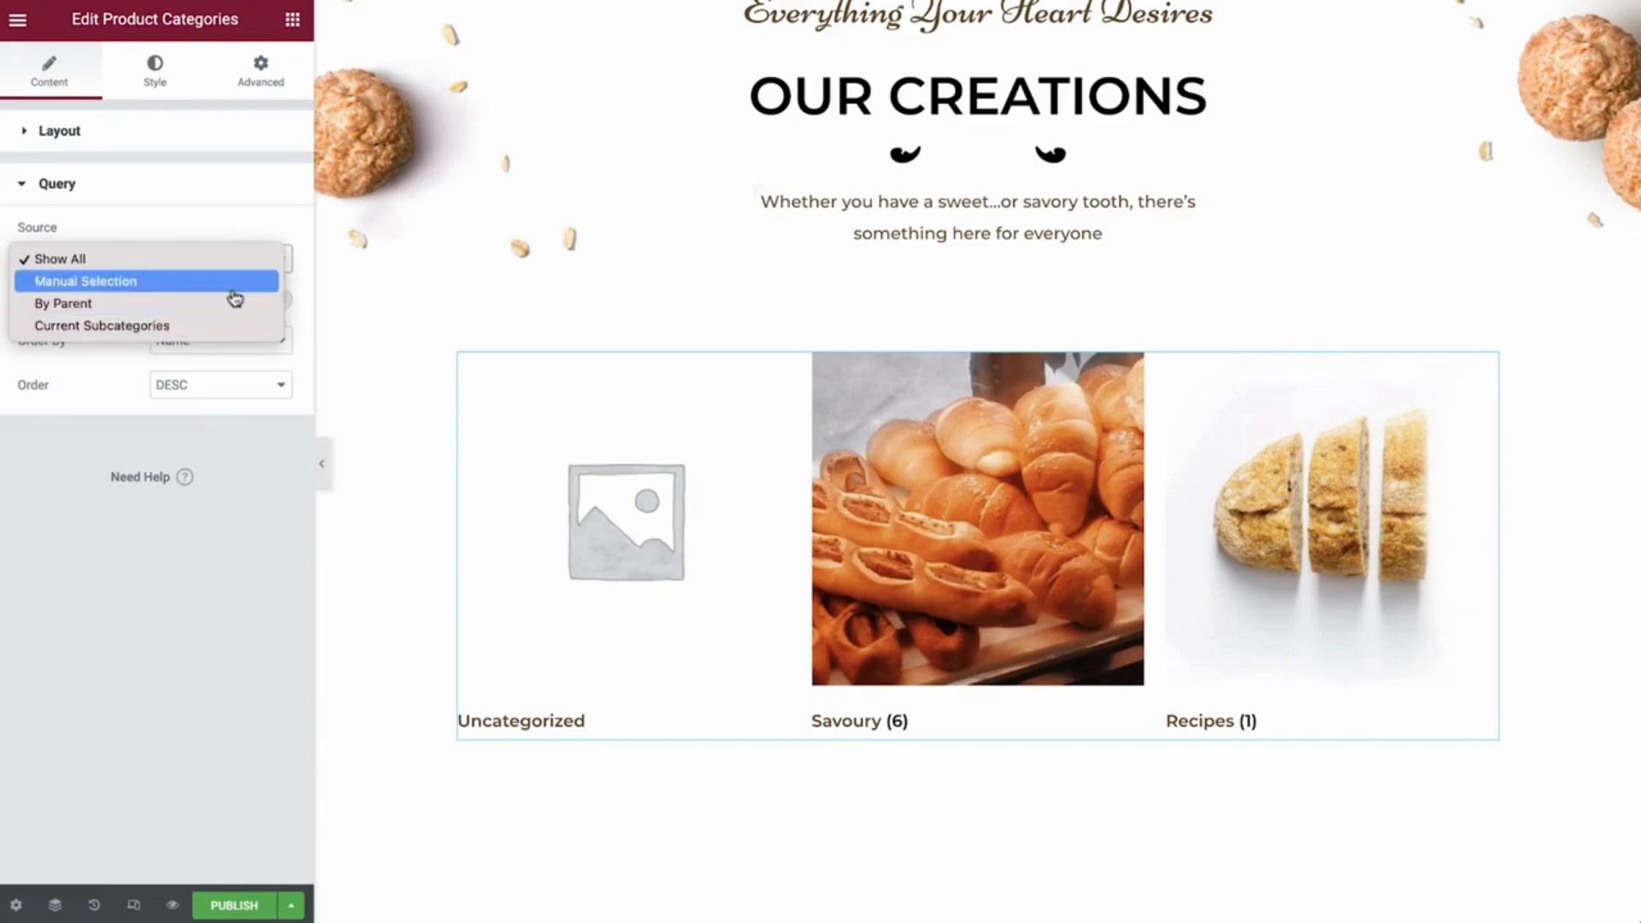
click(231, 282)
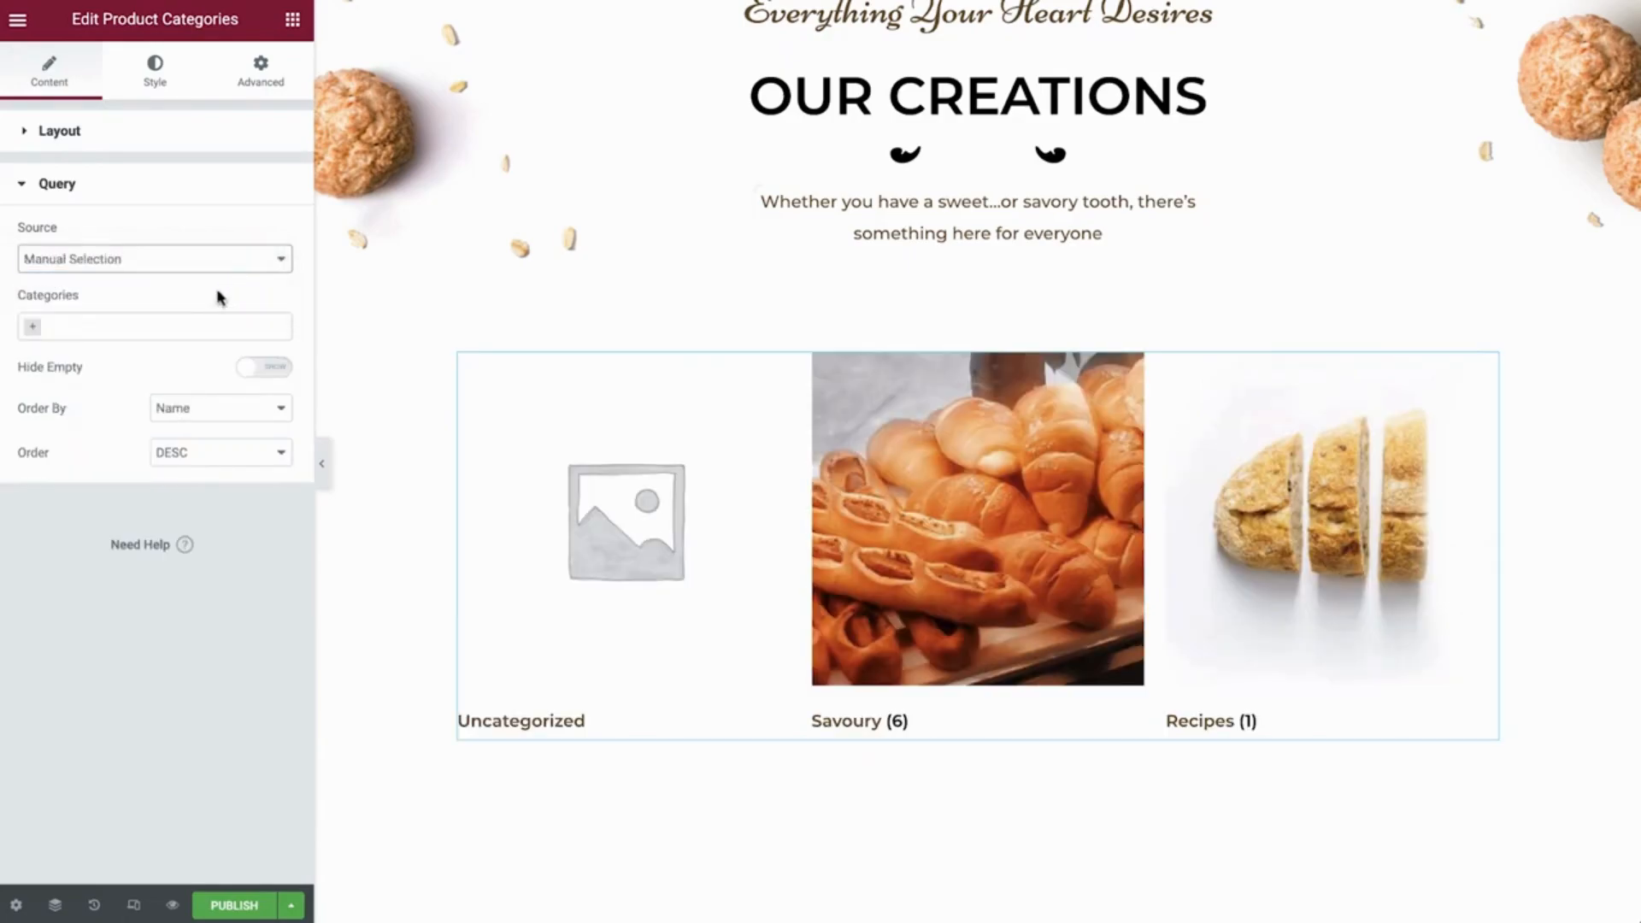
click(179, 325)
click(165, 353)
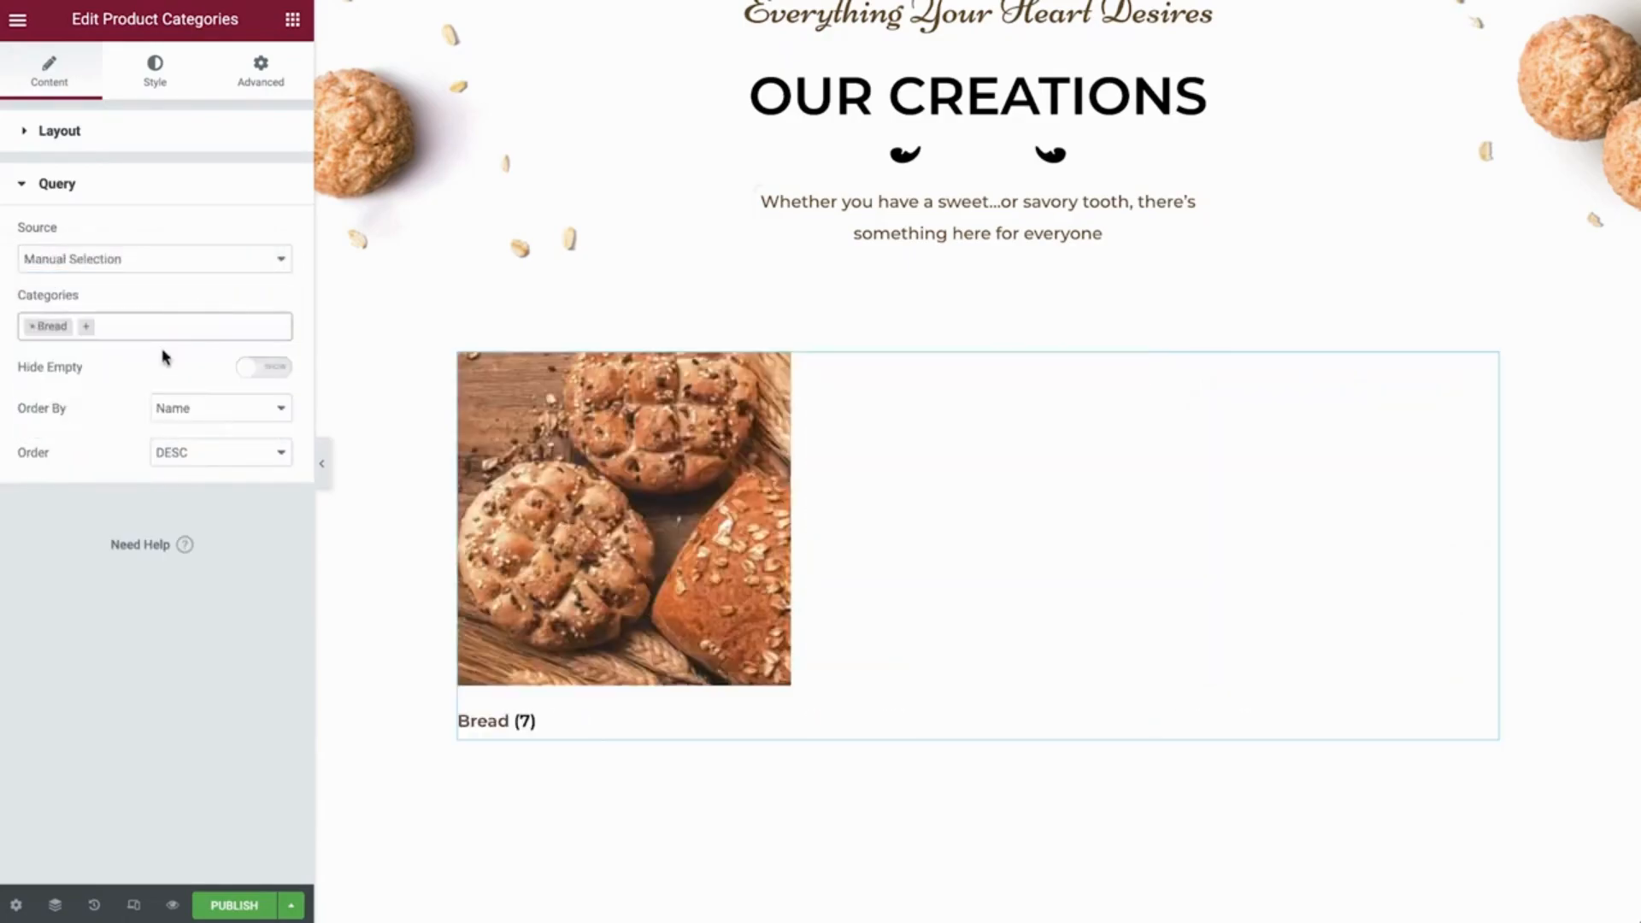
click(187, 326)
click(157, 400)
click(208, 328)
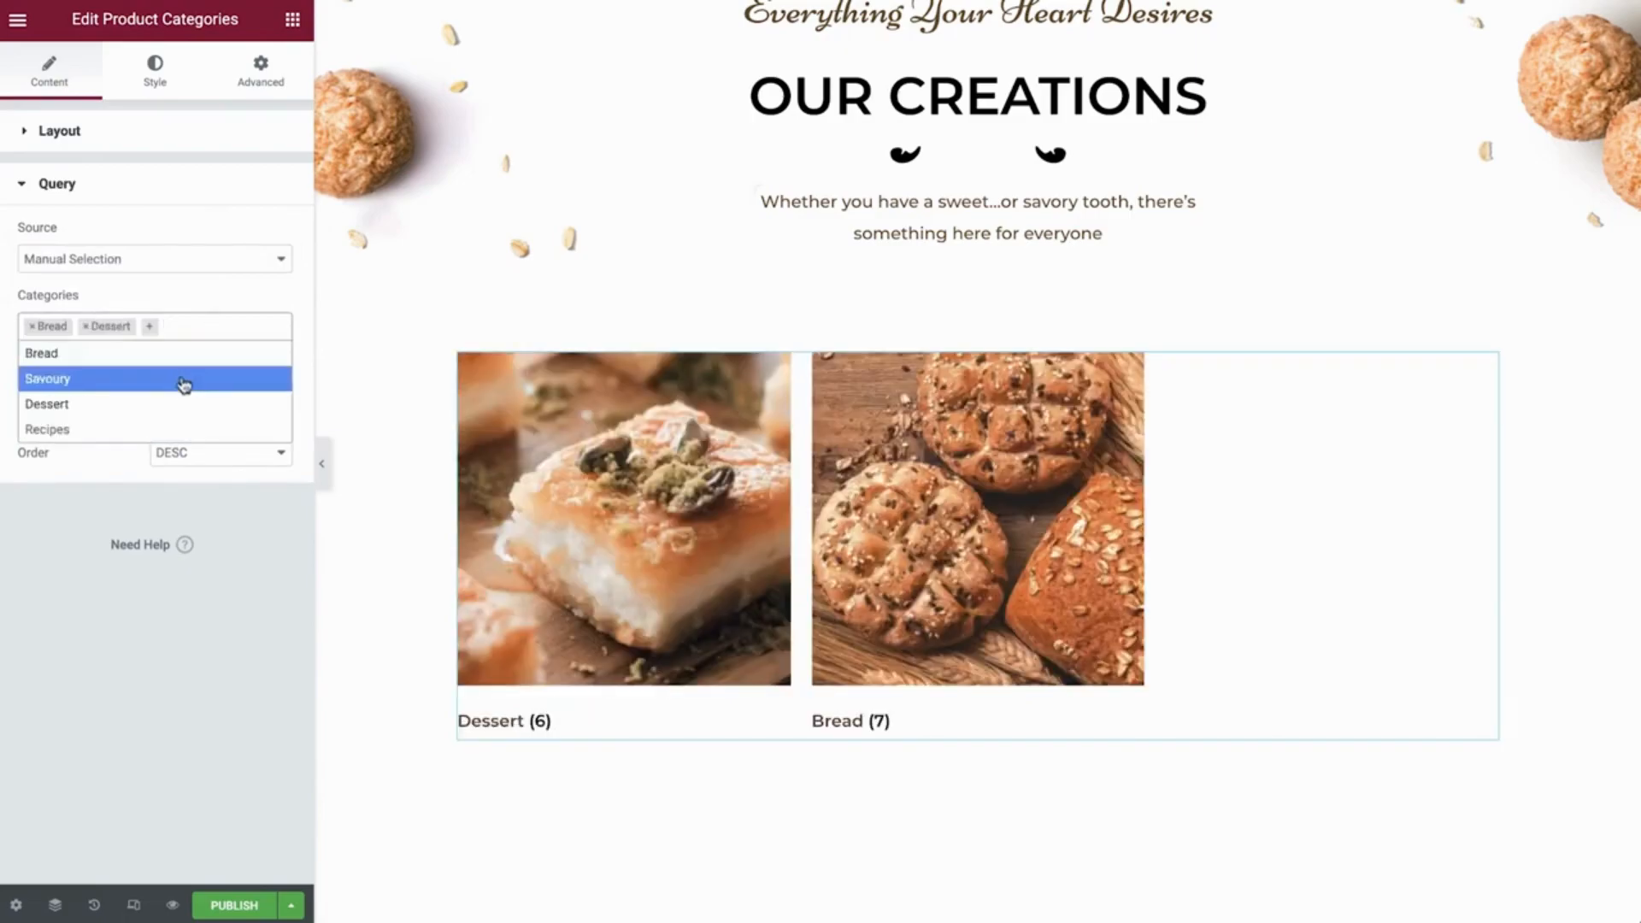
click(182, 379)
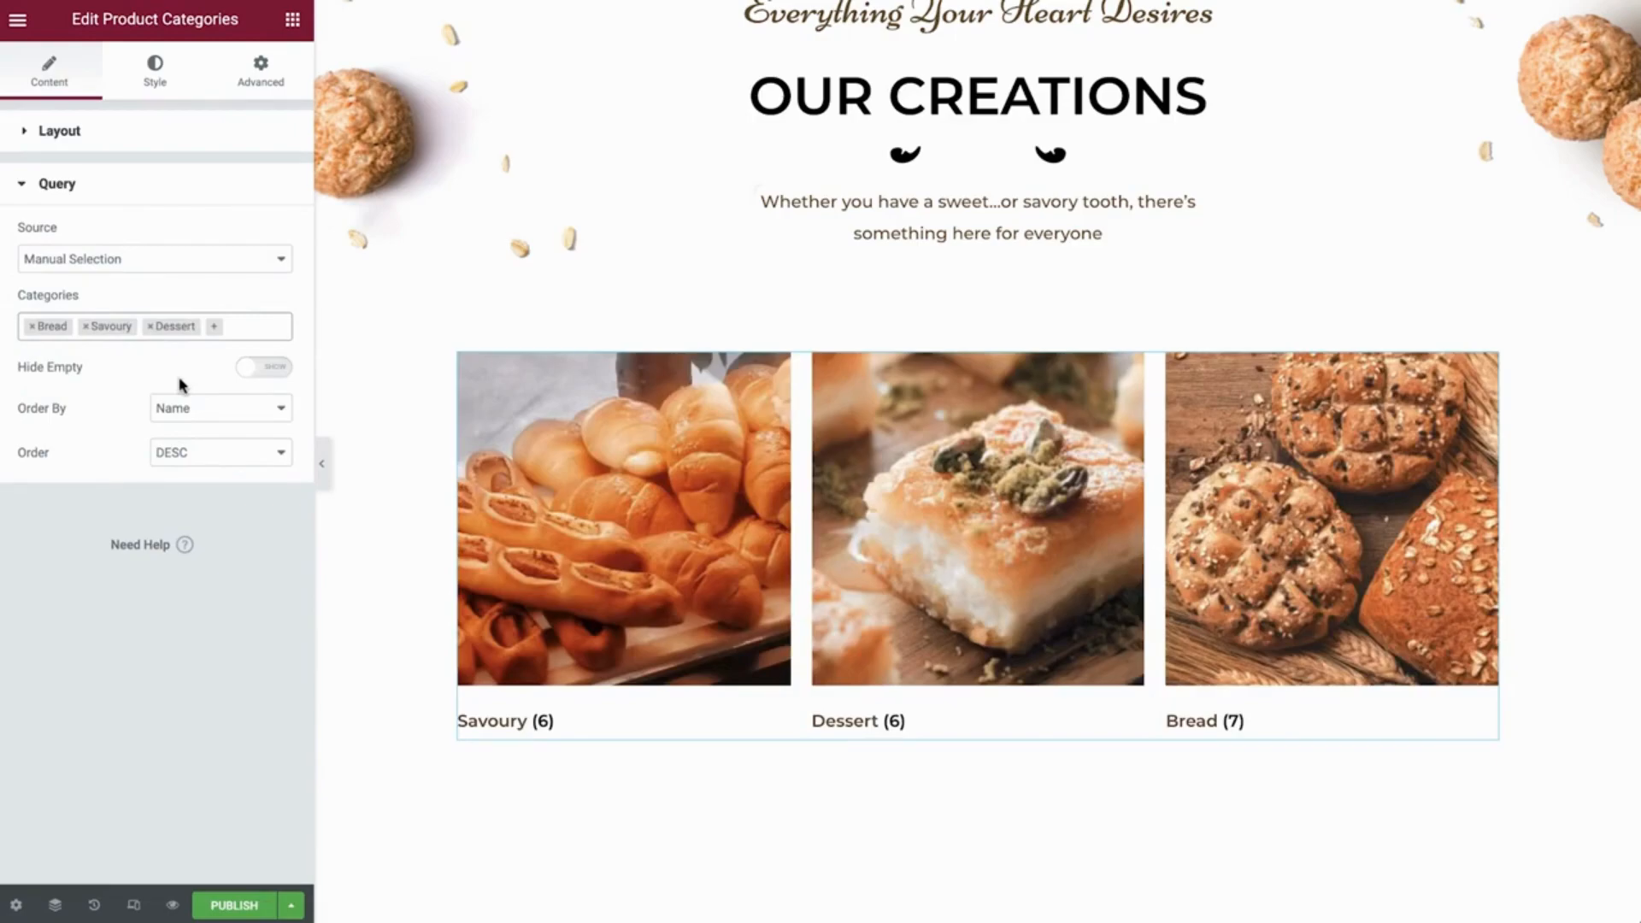
Try the Hide Empty option and review the Order By and Order choices of the category query
click(257, 372)
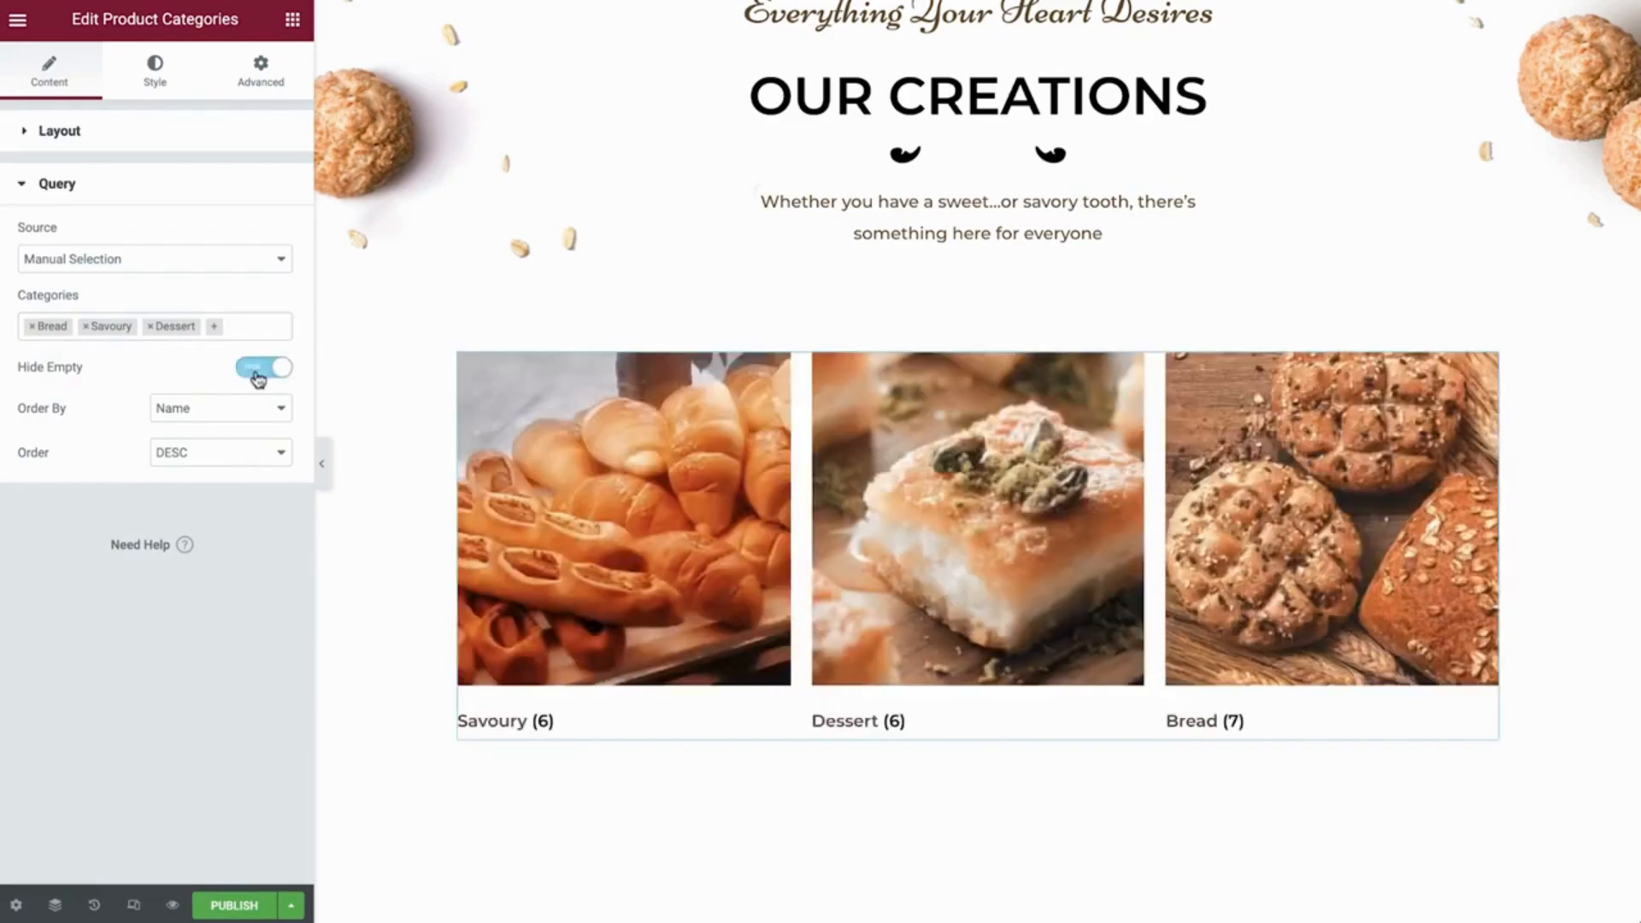
click(257, 373)
click(266, 410)
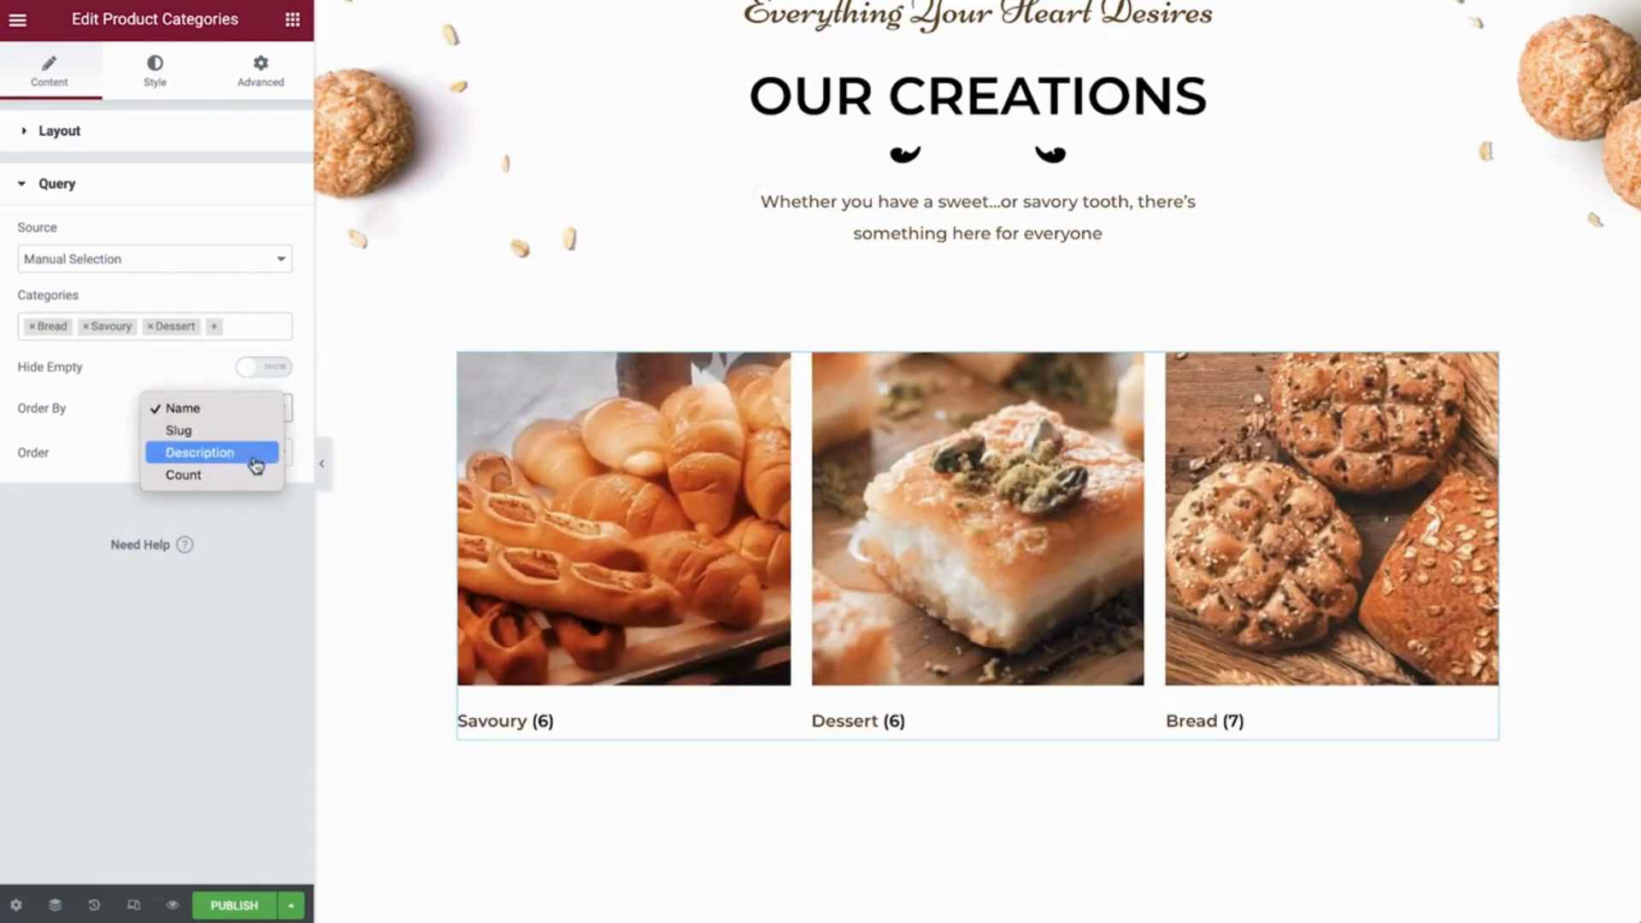
click(248, 409)
click(257, 452)
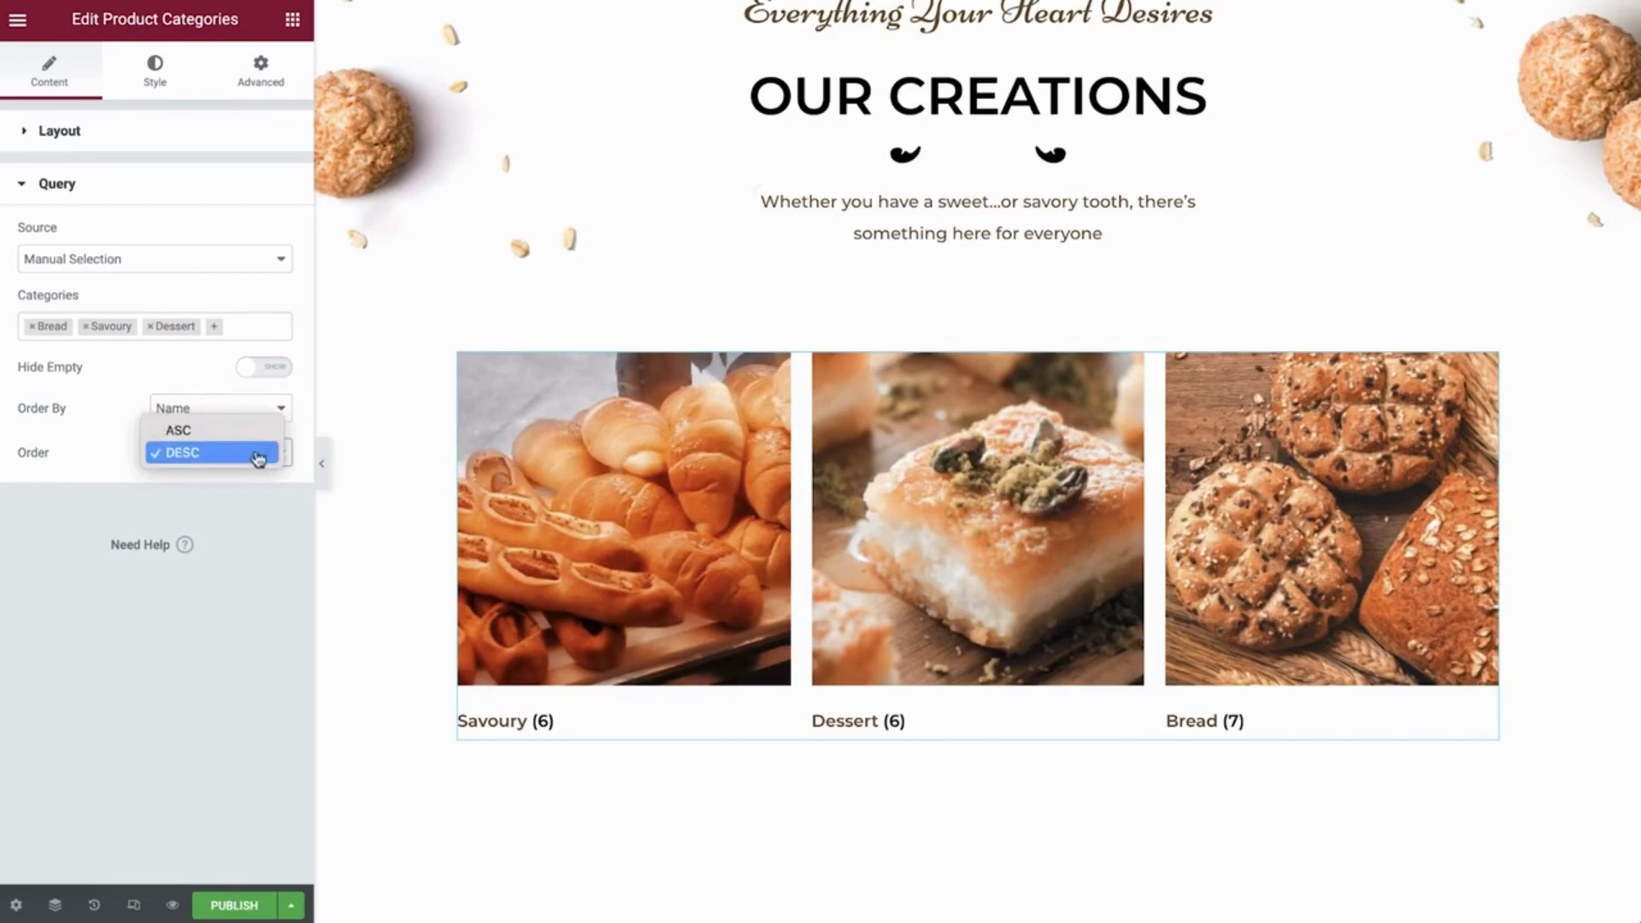
click(257, 453)
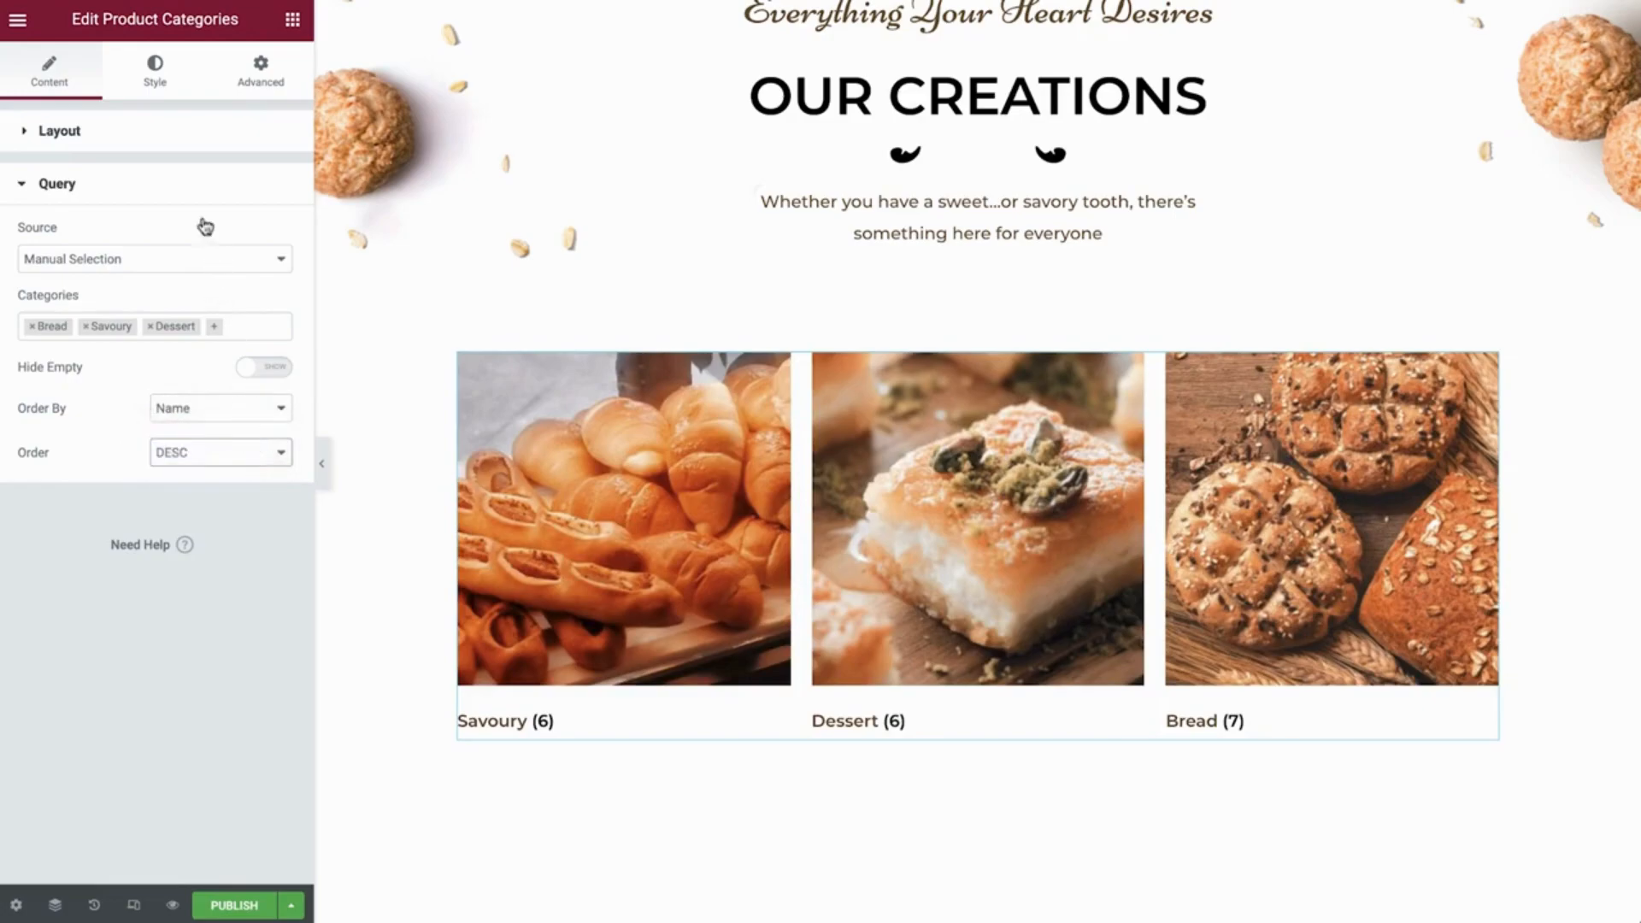
Style the category grid with a columns gap of 100, a rows gap of 20 and centered alignment
click(154, 65)
drag(65, 331, 222, 342)
drag(100, 397, 65, 404)
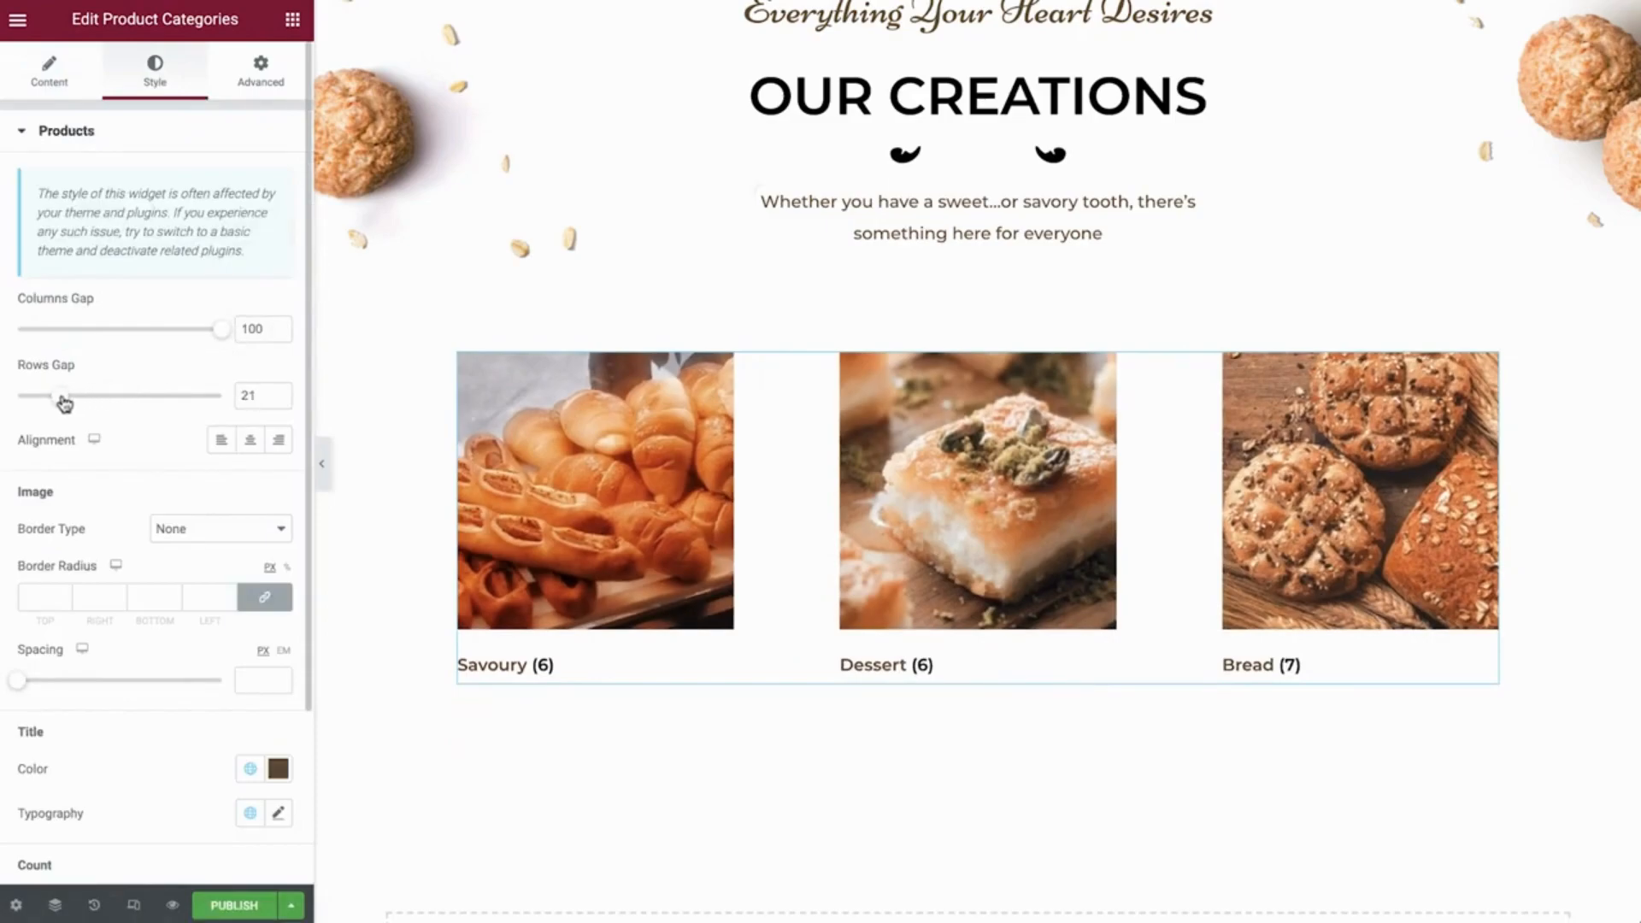
click(249, 444)
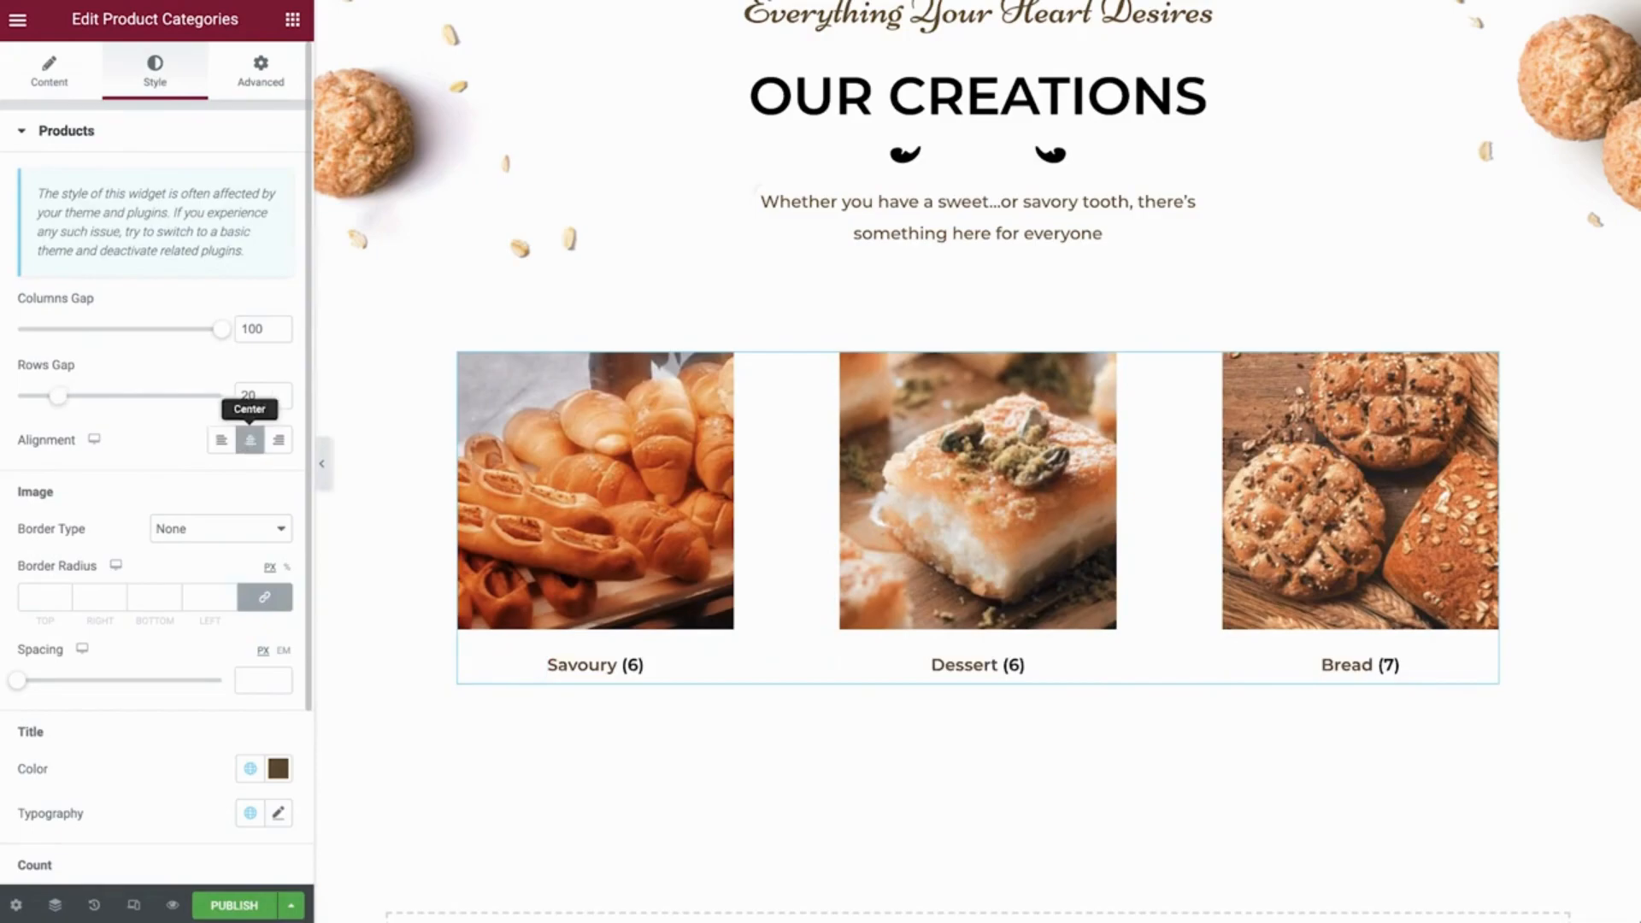
Try a solid black image border with width 2 and radius 10, and reset the border type to None
click(267, 529)
click(261, 547)
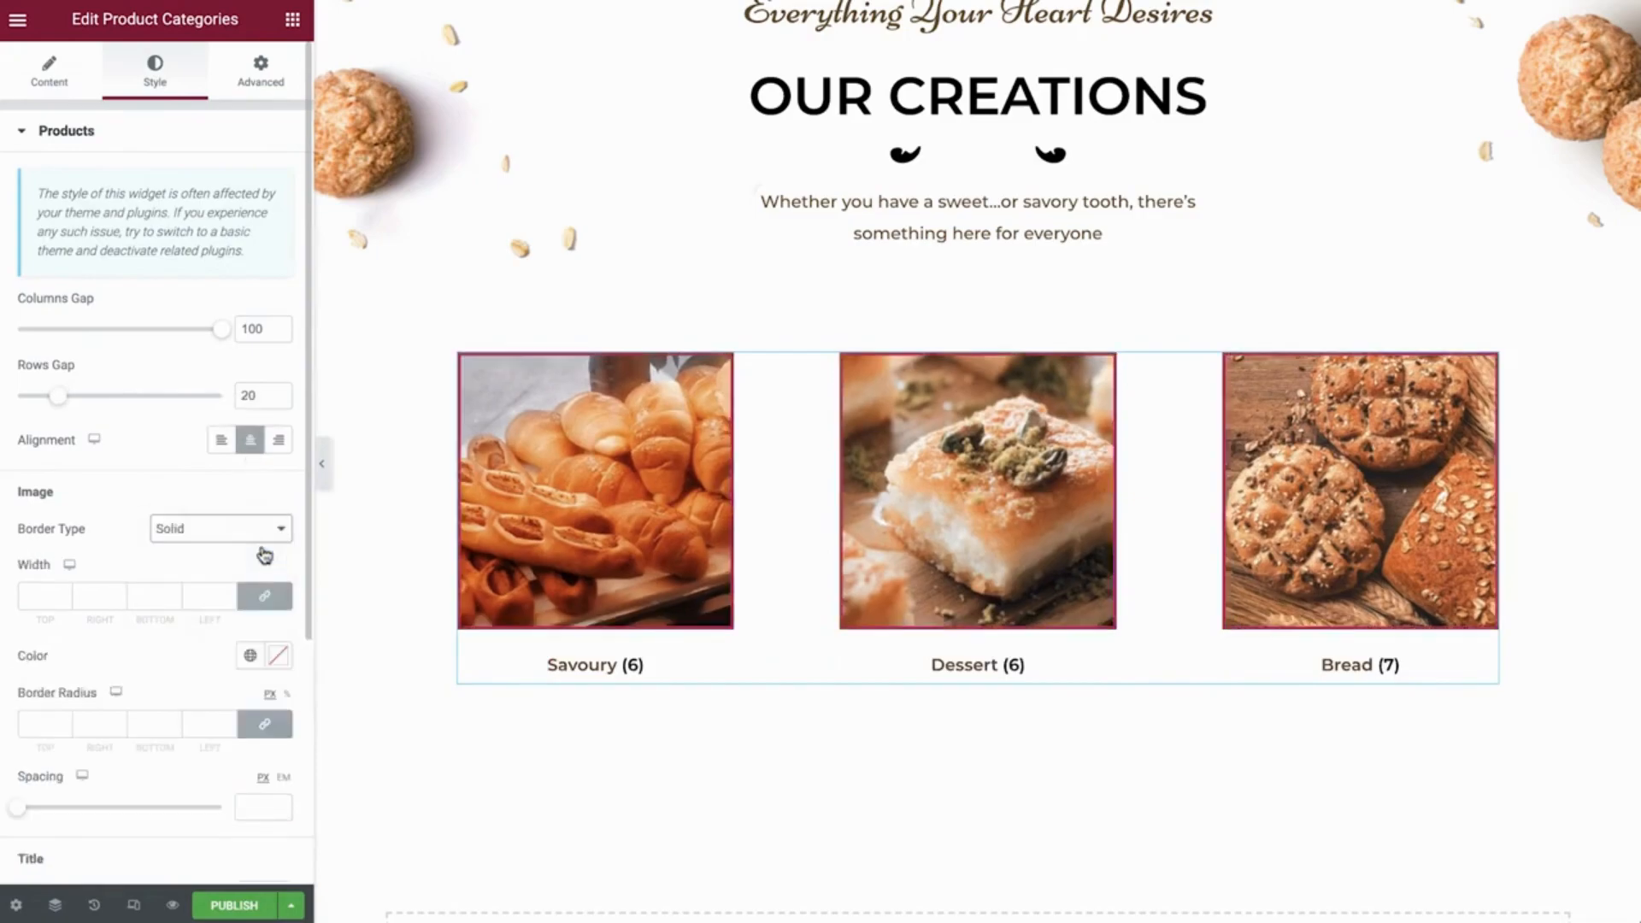
click(211, 590)
text(2)
click(250, 656)
click(140, 476)
click(208, 724)
text(10)
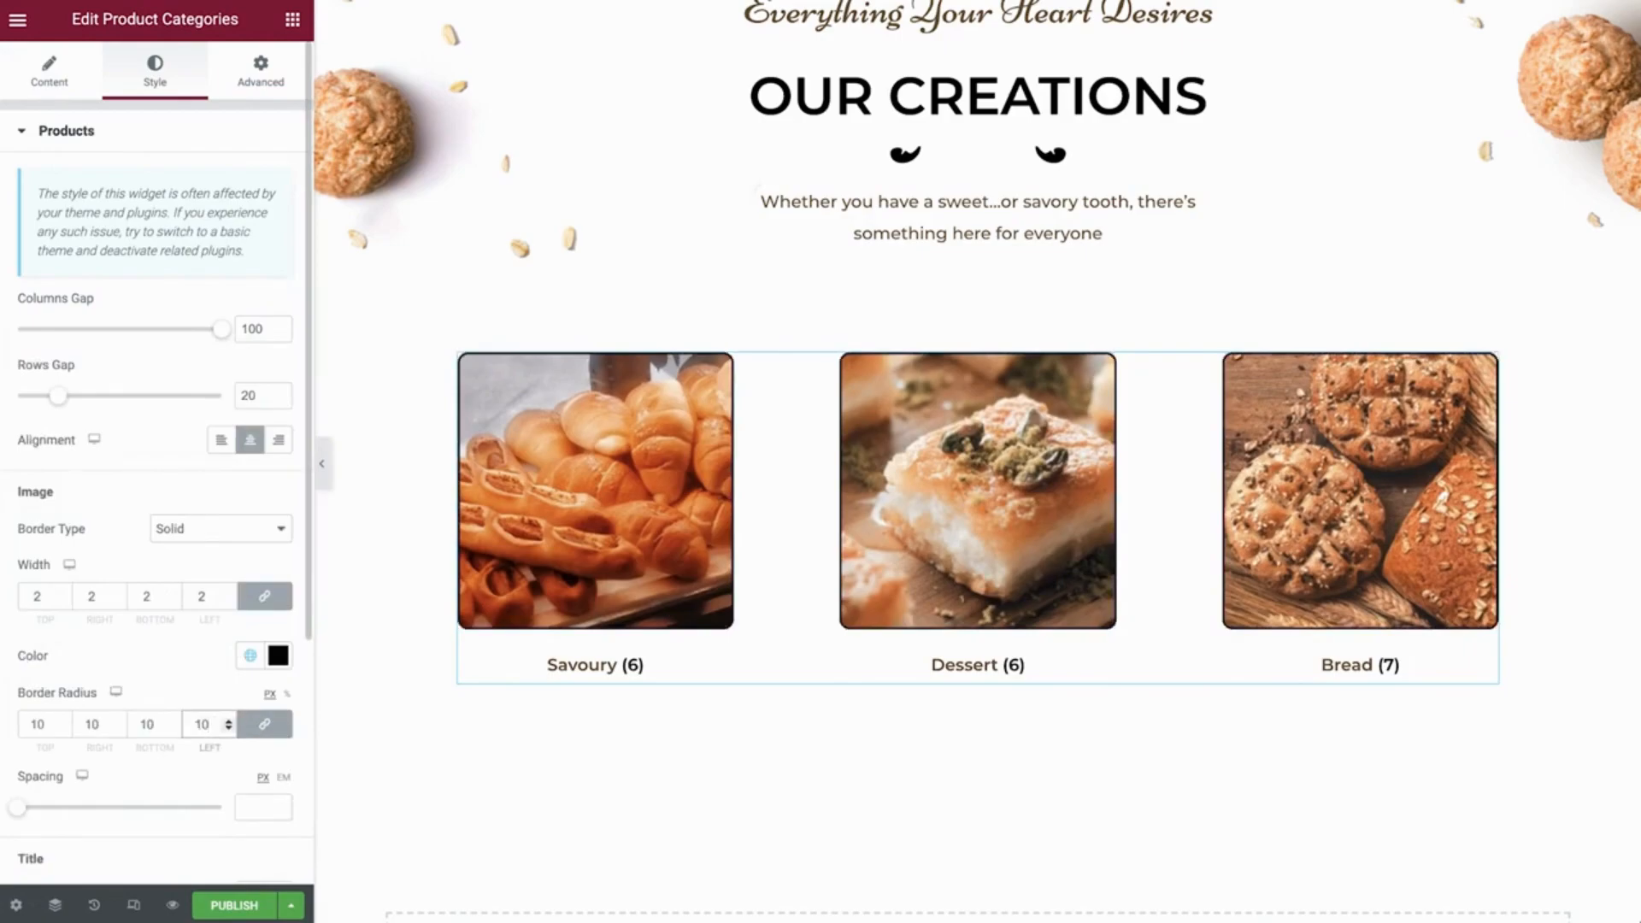
click(202, 529)
click(202, 503)
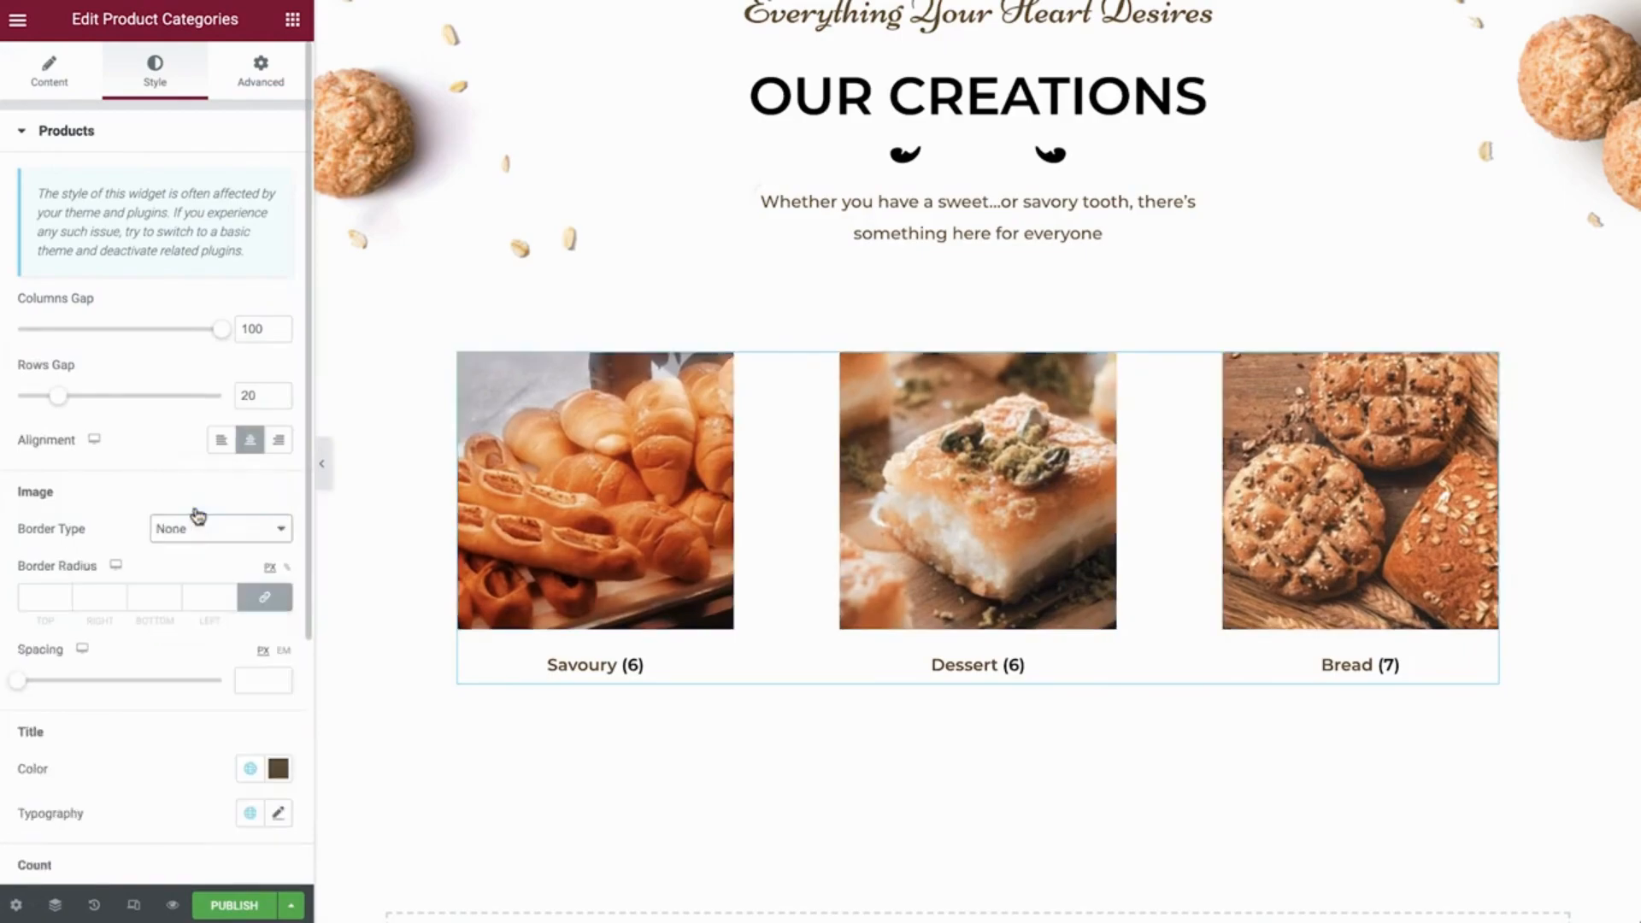
Apply the Secondary Title global font to the category titles, keeping the Primary global color
scroll(201, 761, down, 3)
click(249, 551)
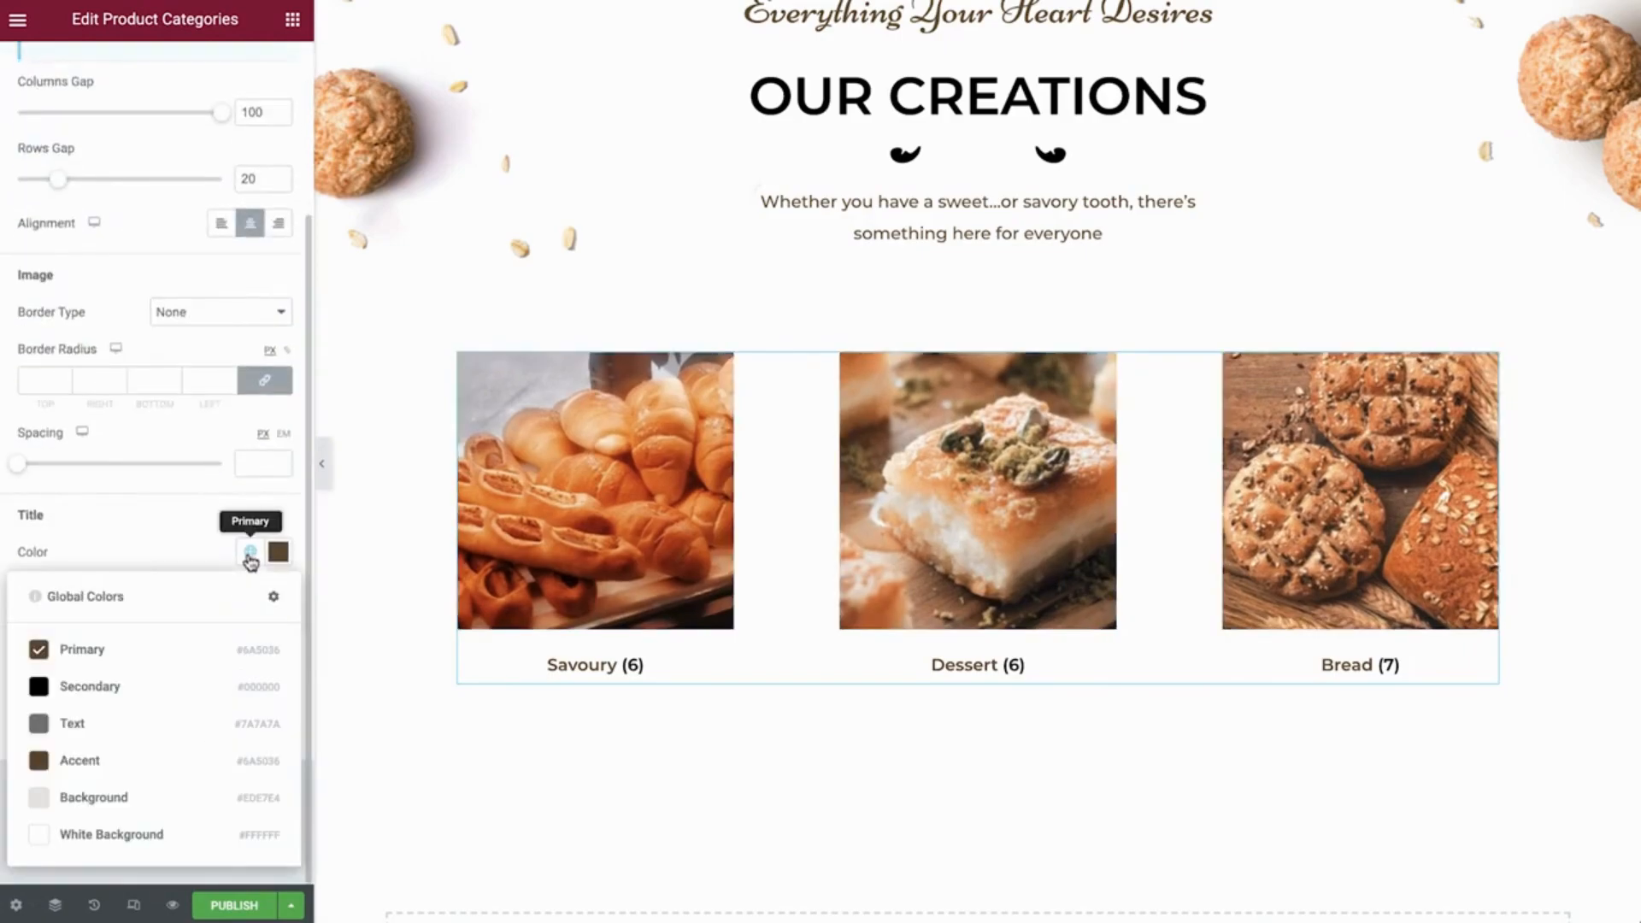
click(250, 596)
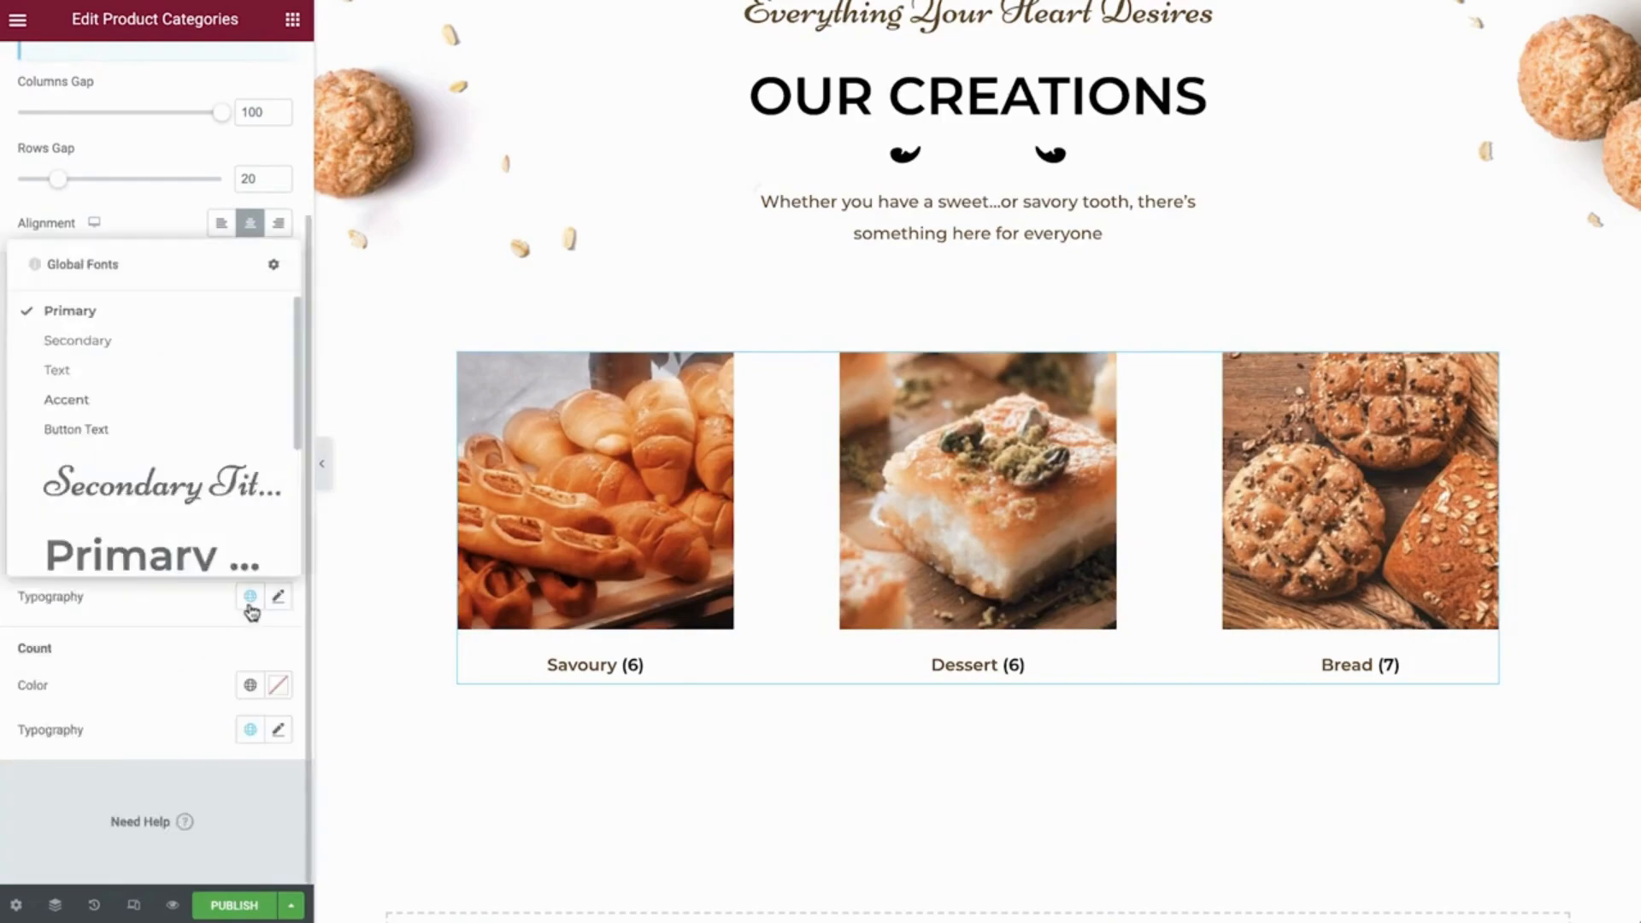
click(171, 481)
Give the category counts the Primary global color and the Text global font, customized with a size of 0.8
click(248, 682)
click(128, 450)
click(249, 729)
click(146, 504)
click(278, 730)
scroll(279, 750, down, 4)
click(219, 517)
click(240, 546)
text(0.8)
click(191, 397)
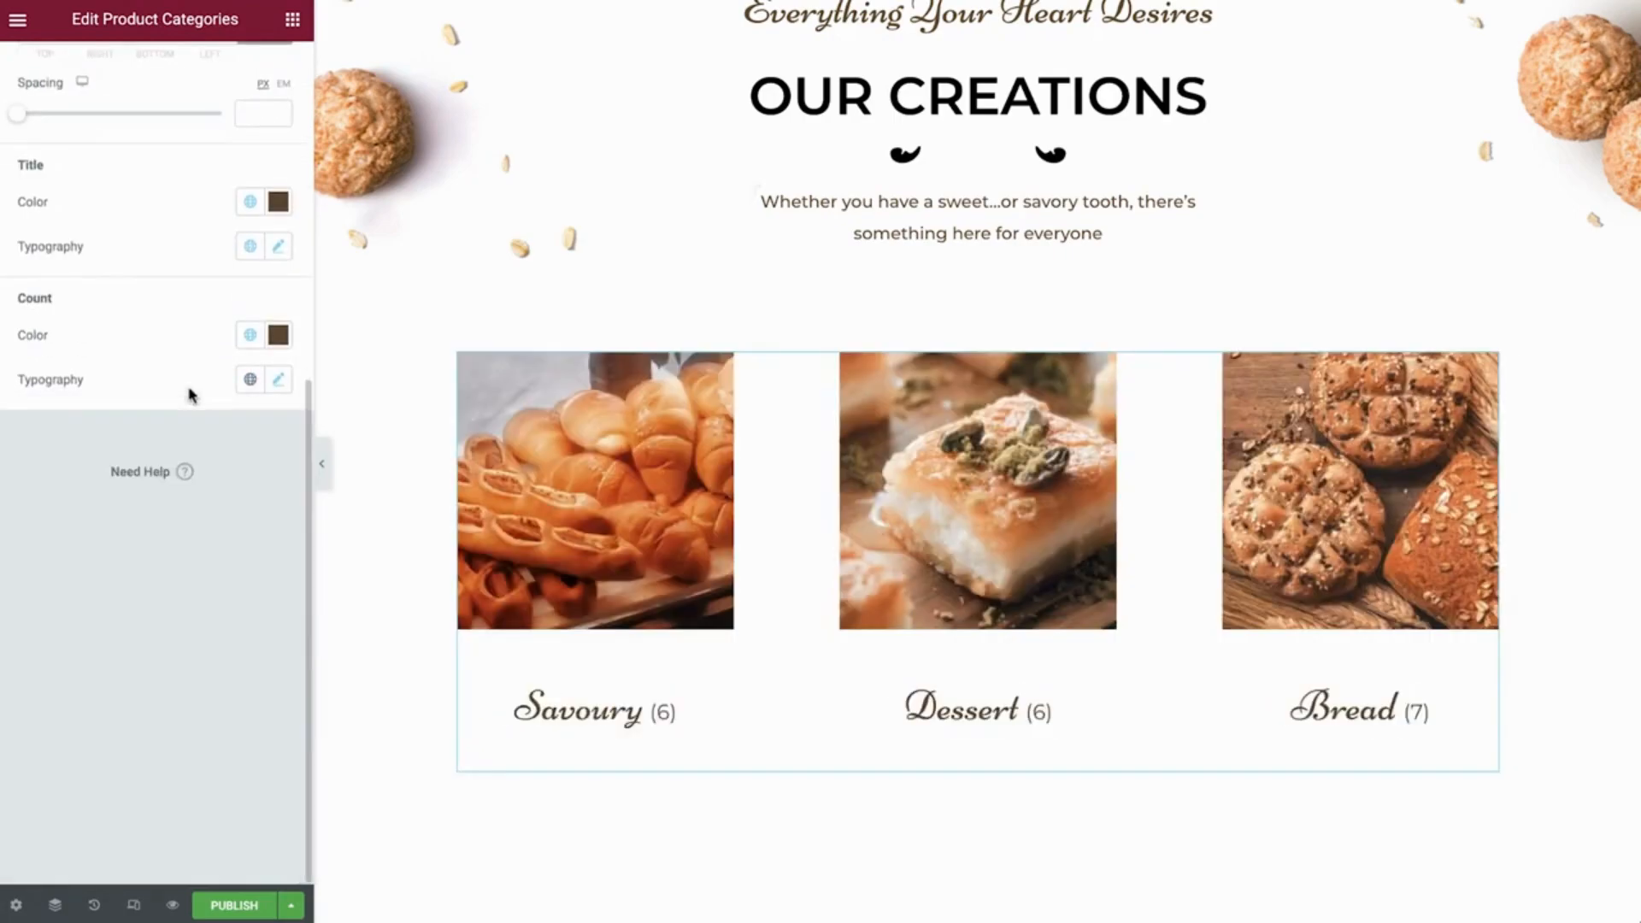
Rename the products archive template as Shop Template in its general settings
click(17, 901)
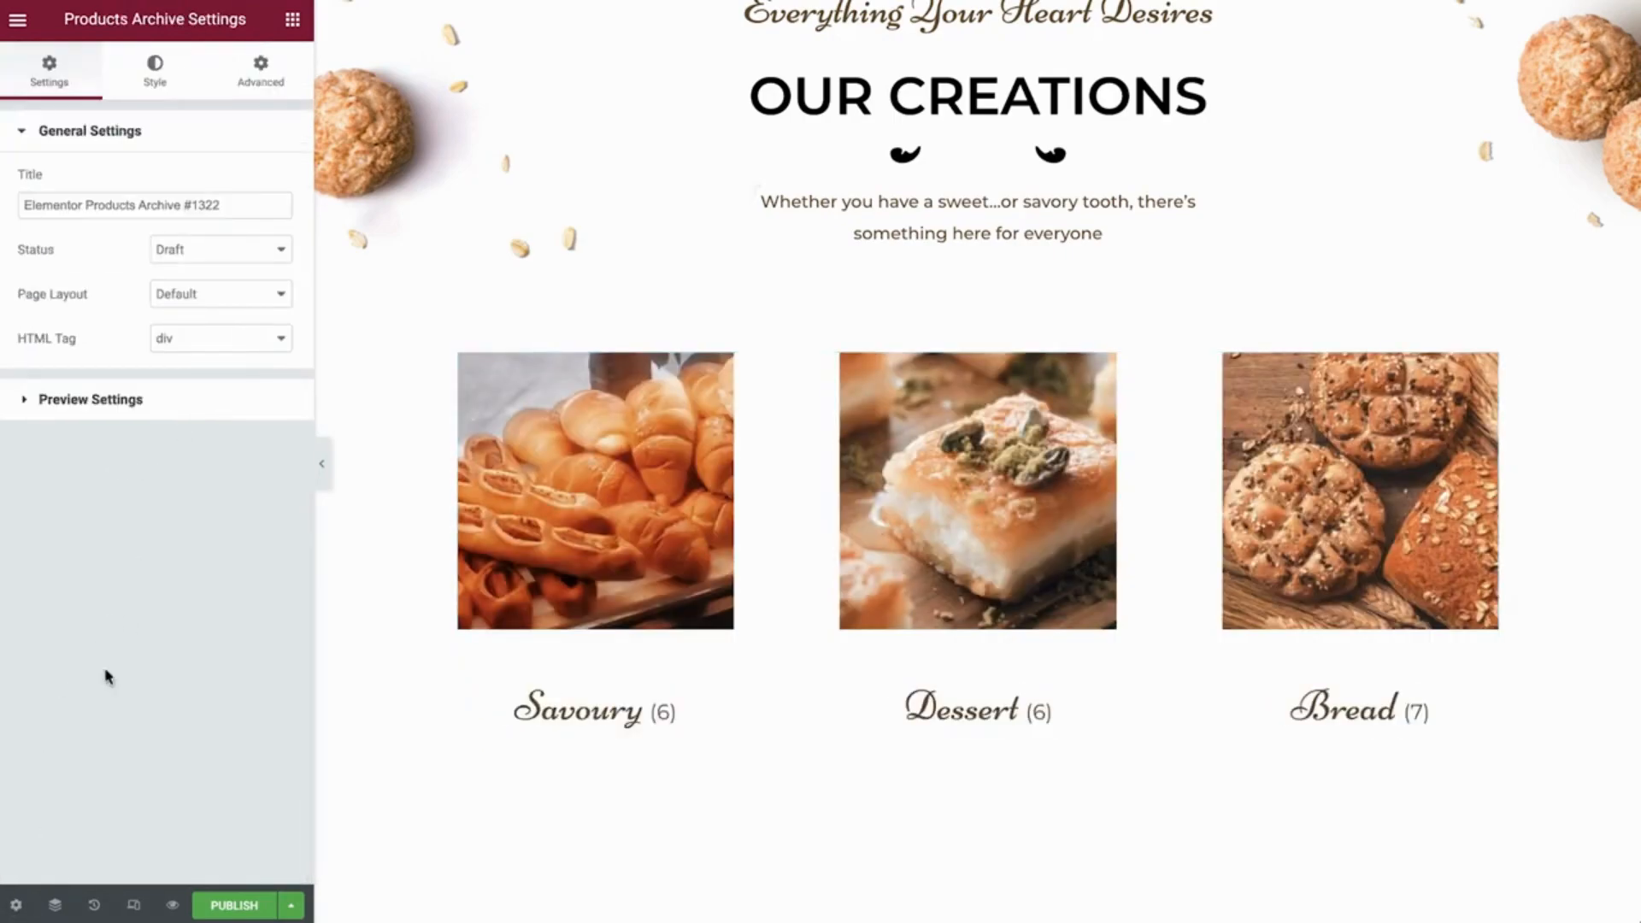
click(265, 210)
key(ctrl+a)
text(Shop)
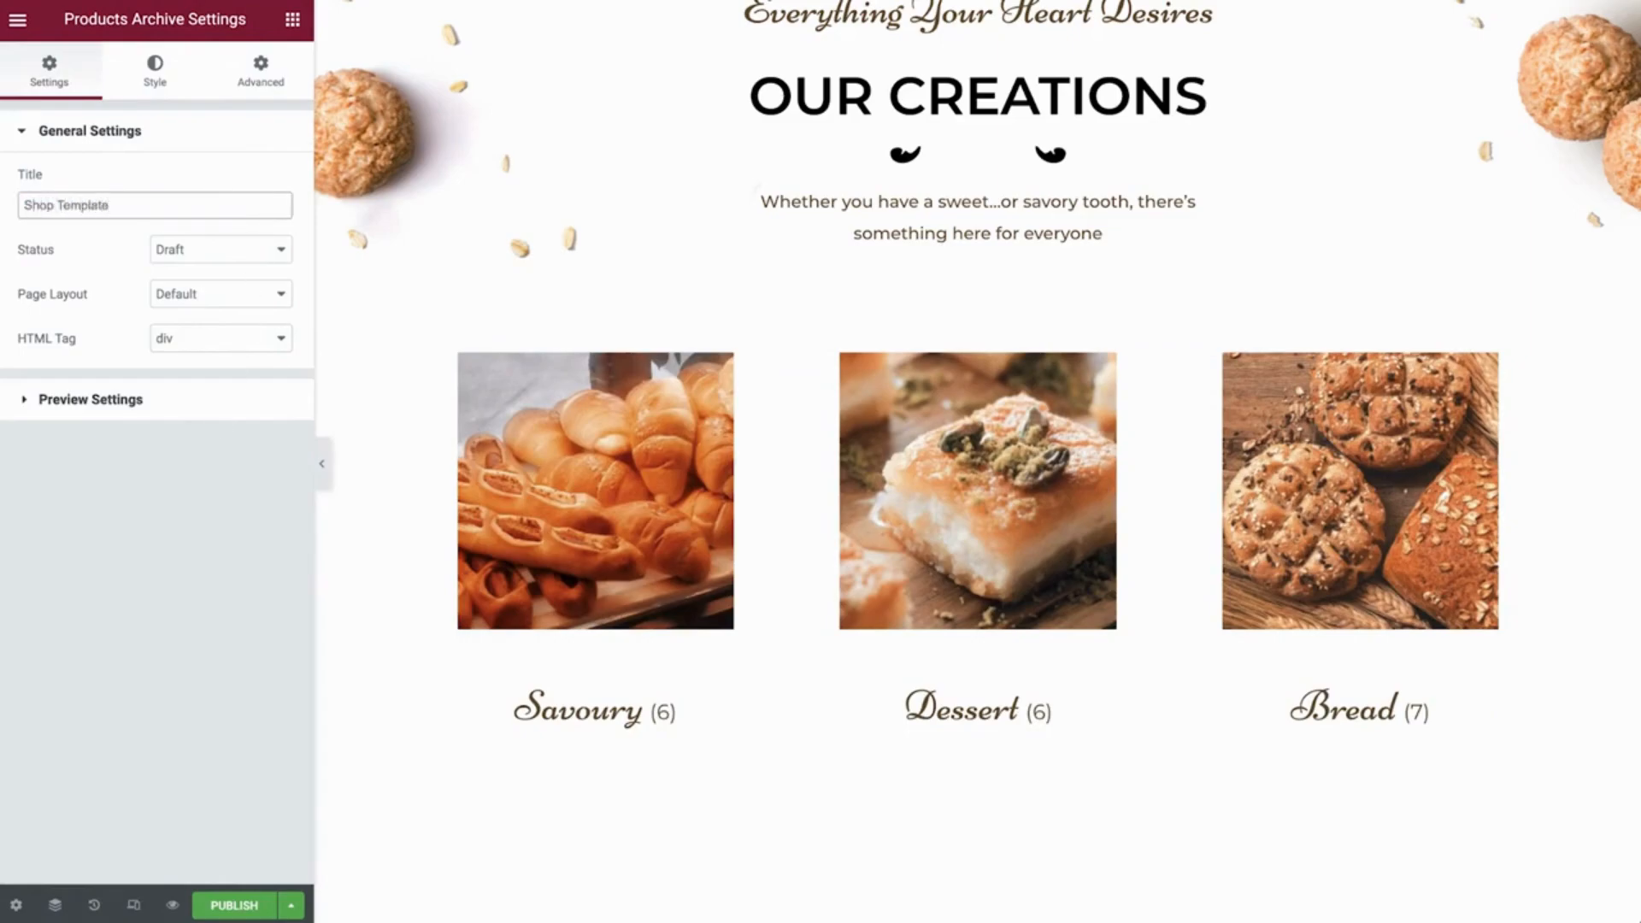
Publish the Shop Template with a display condition that includes the Shop Page, and view the live page
click(246, 906)
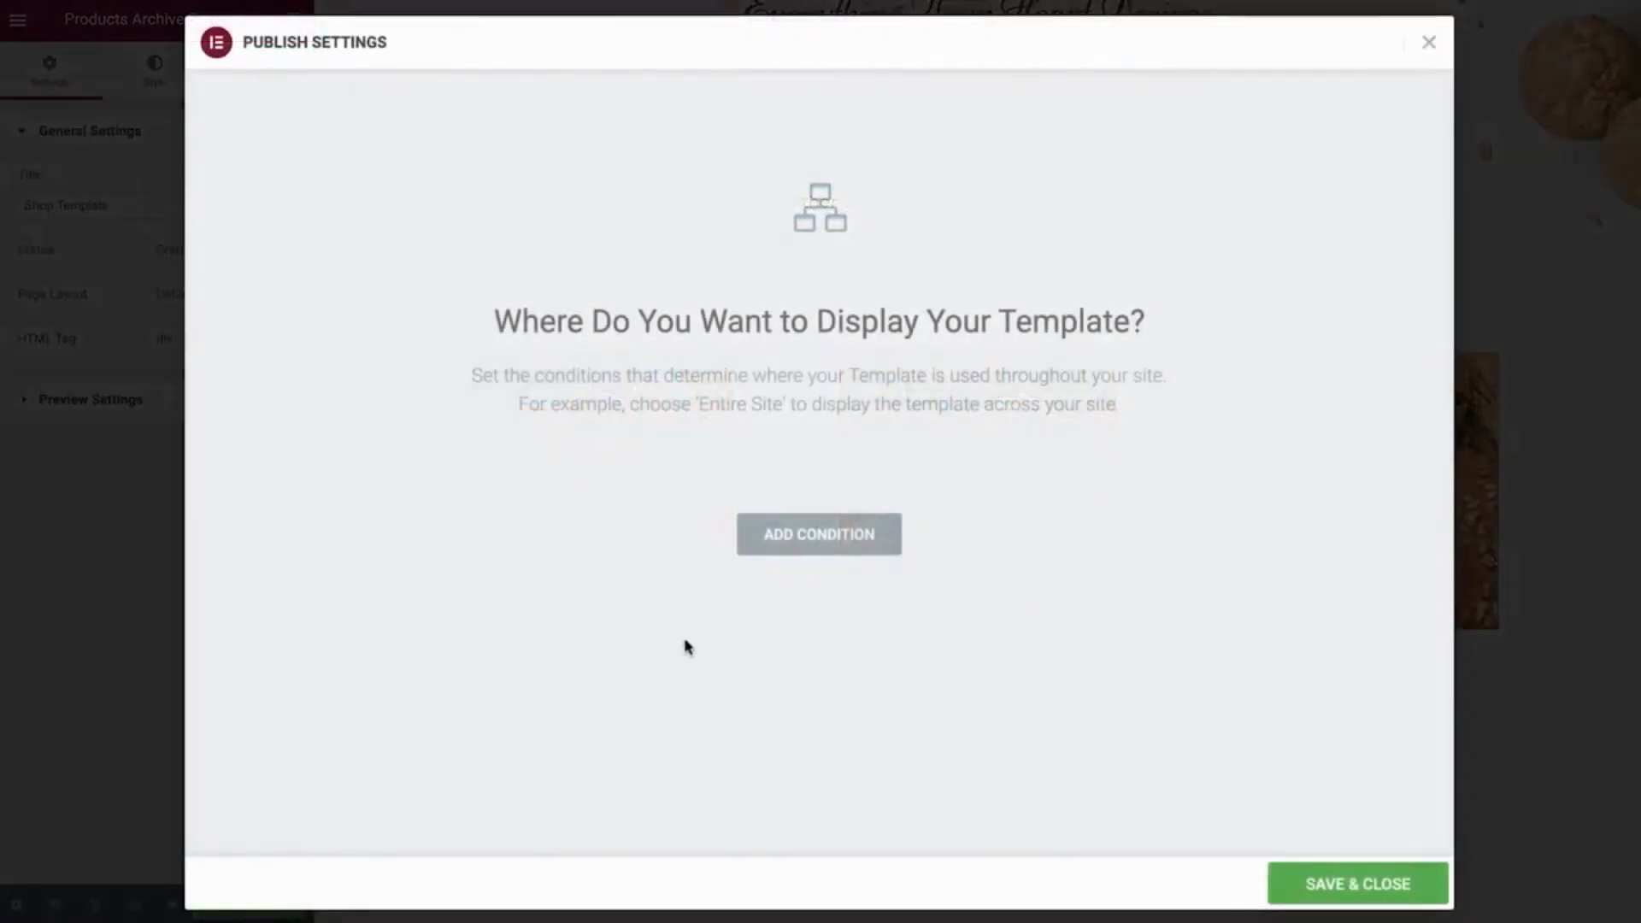
click(823, 547)
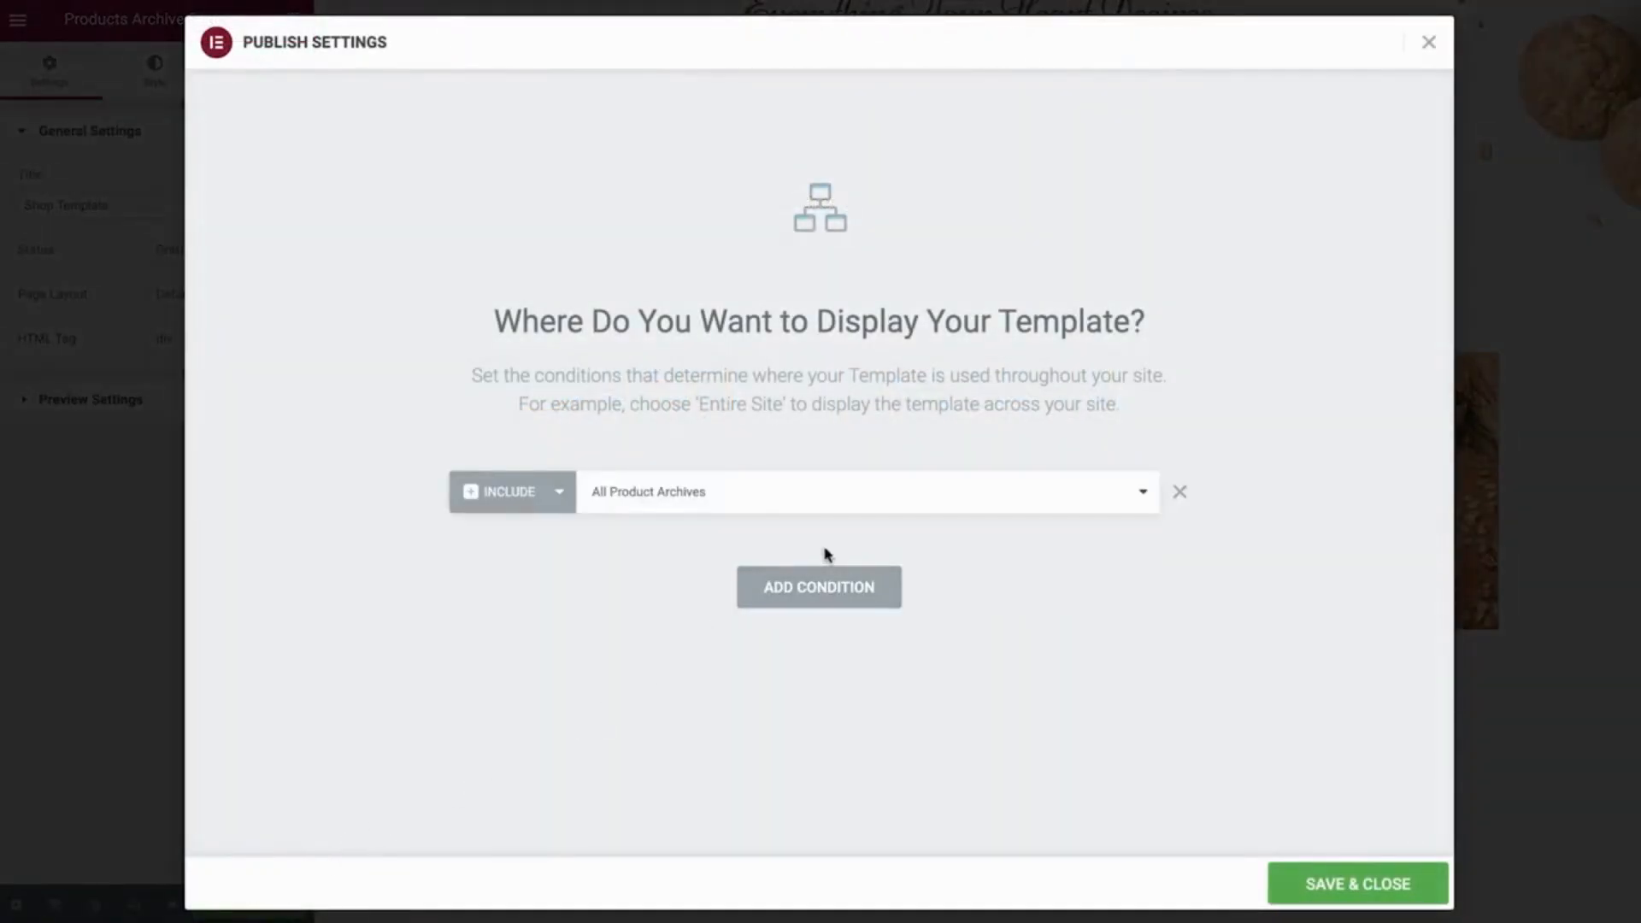
click(877, 505)
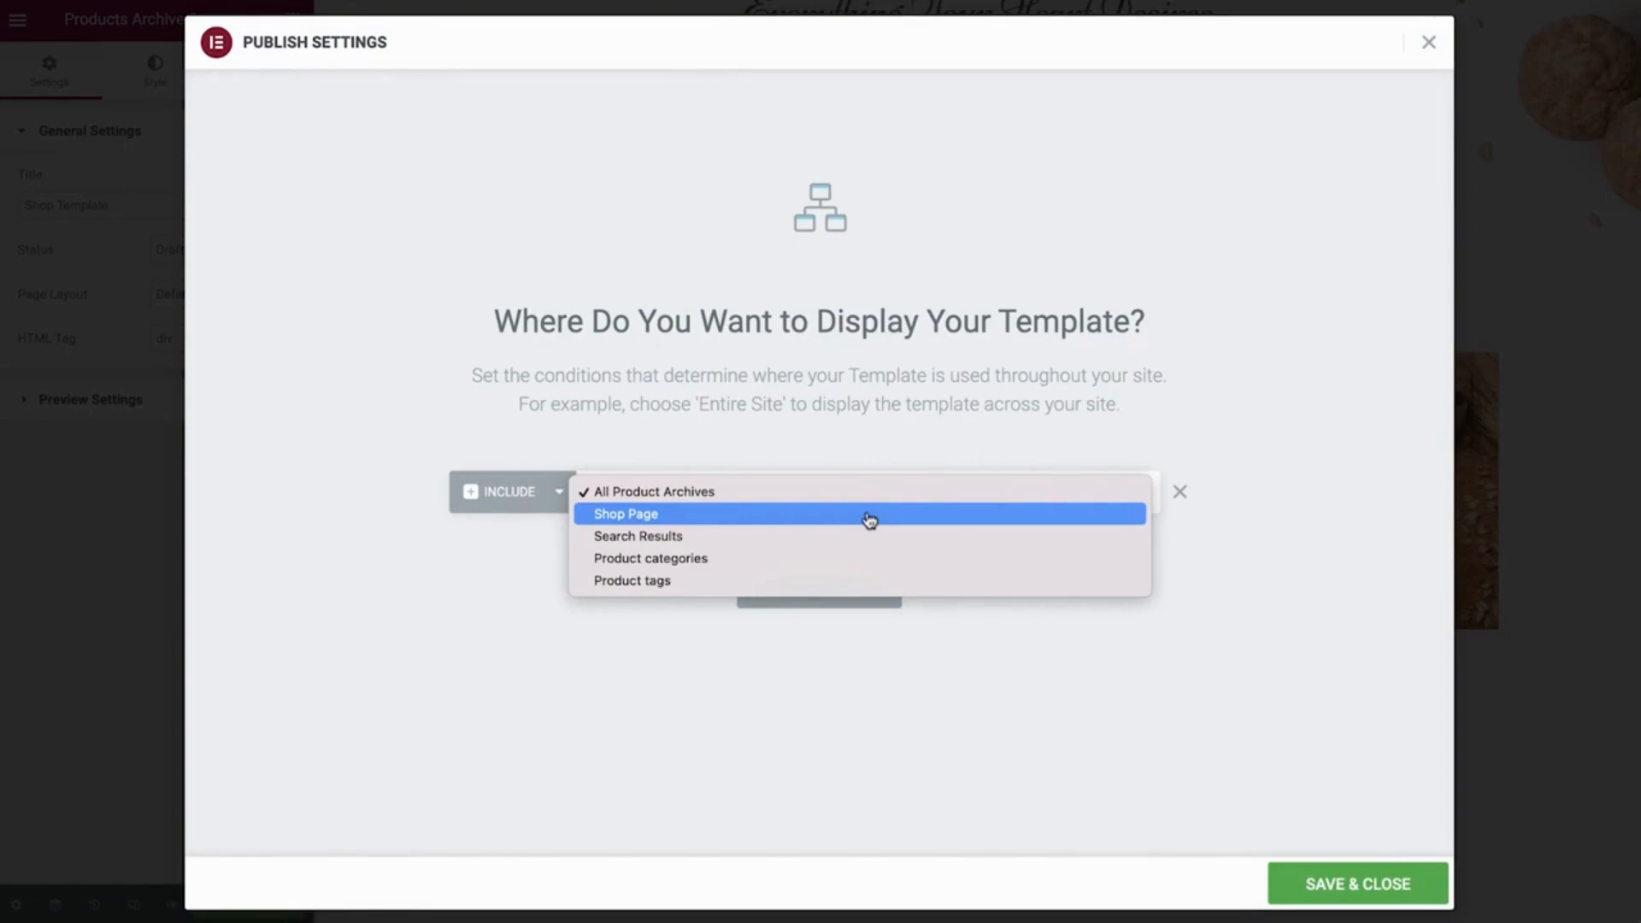
click(869, 520)
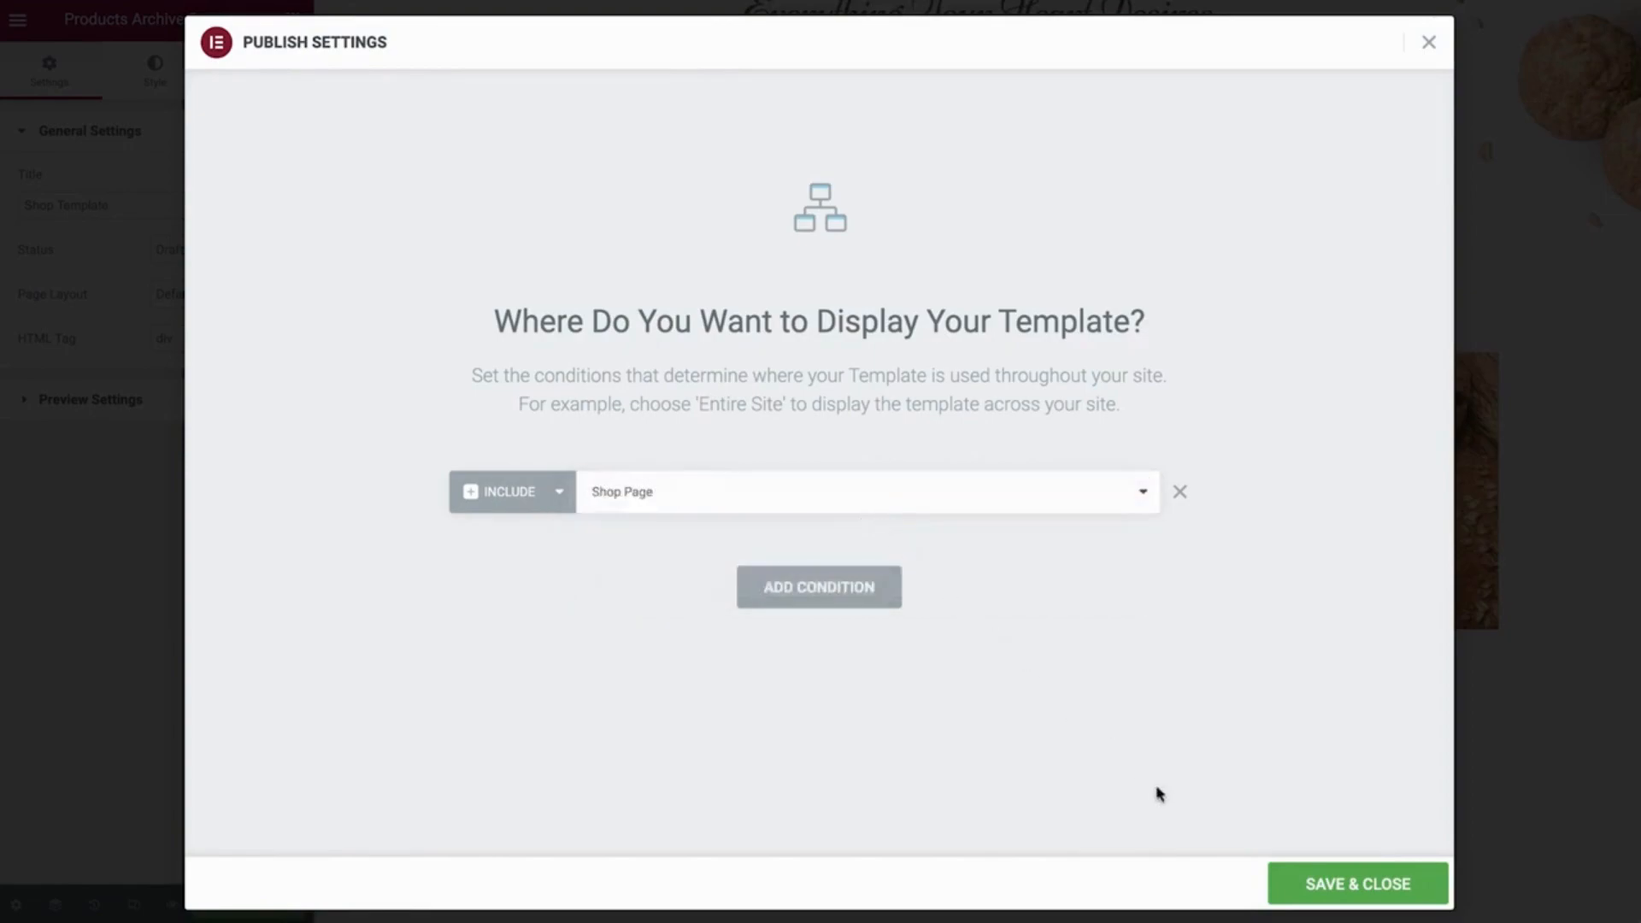
click(1348, 898)
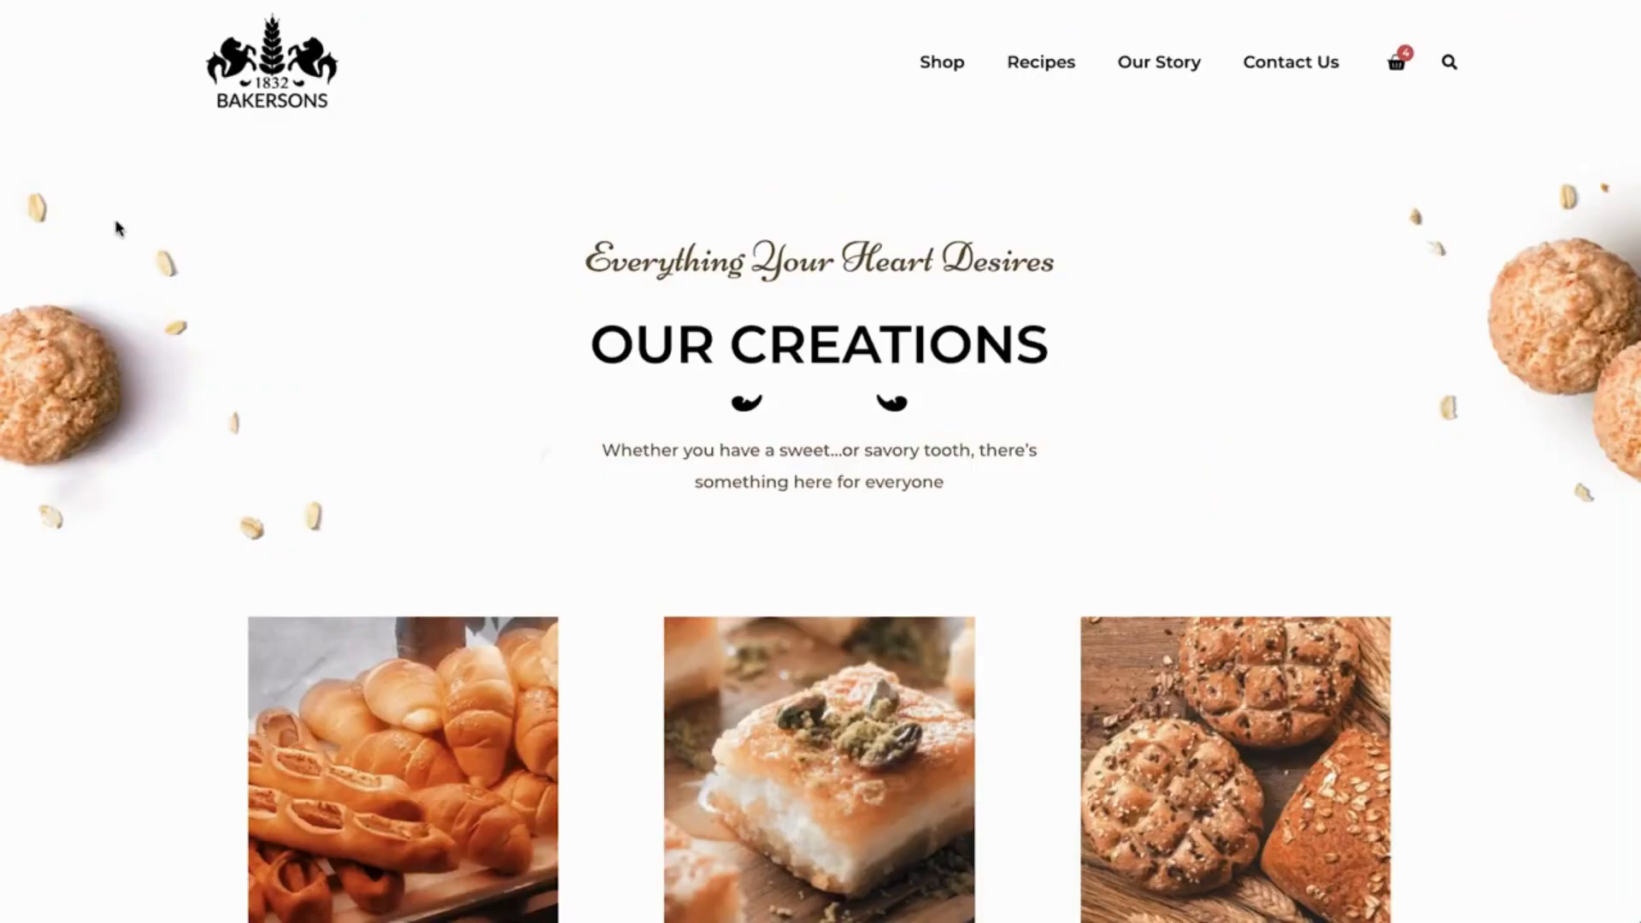
scroll(119, 229, down, 4)
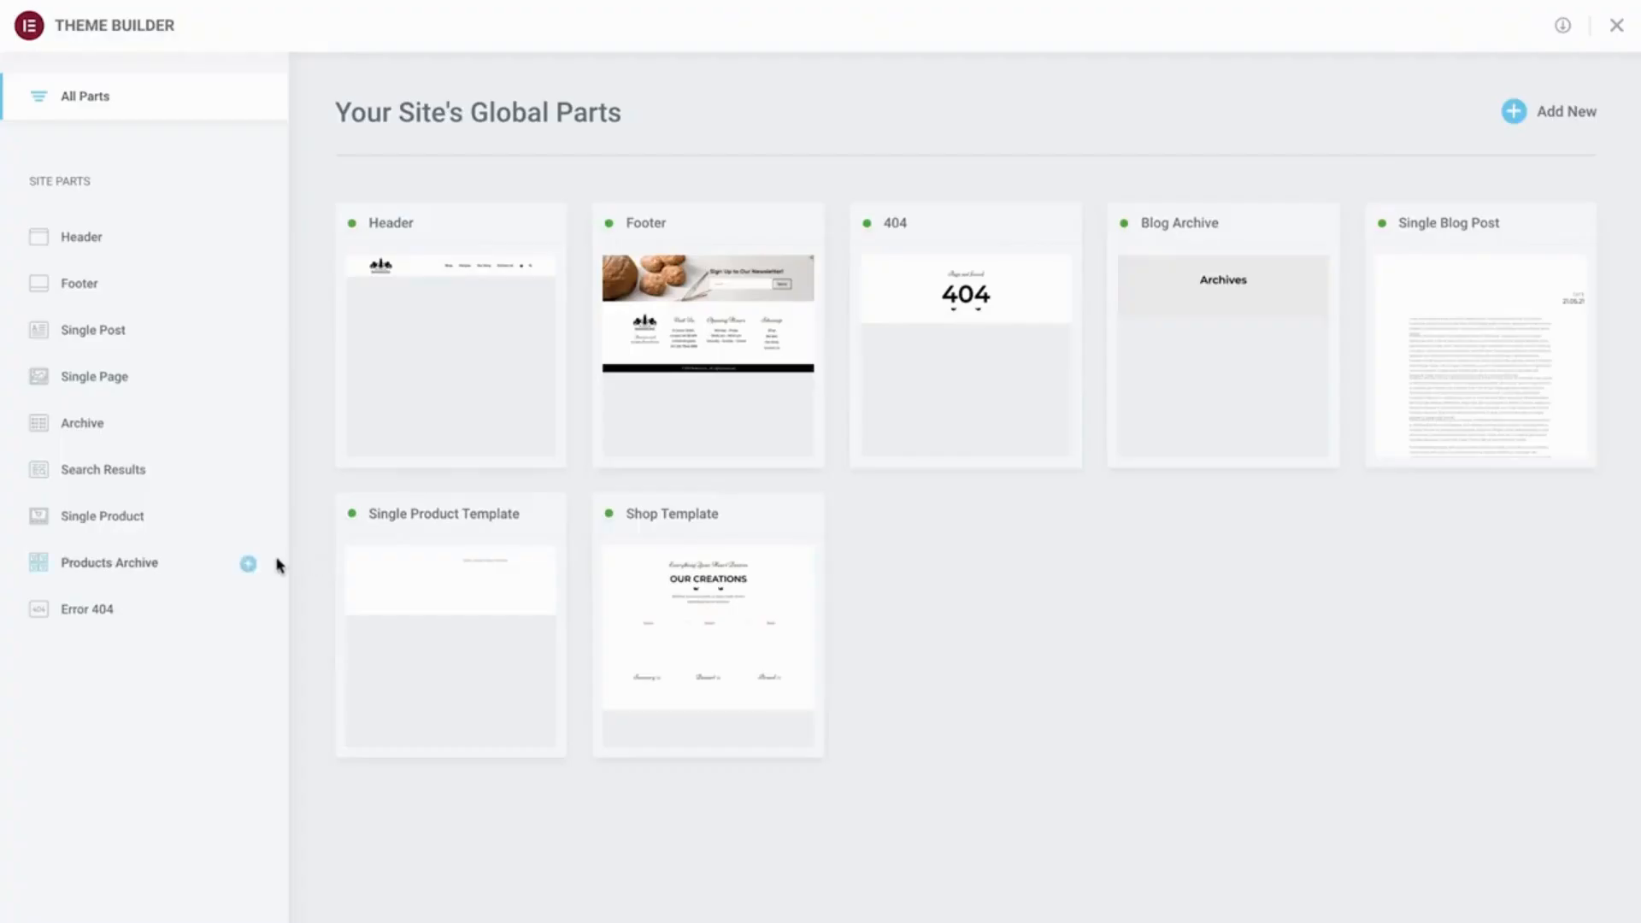
Create a new Products Archive template and insert the saved Shop Archive Hero section without importing its document settings
click(249, 567)
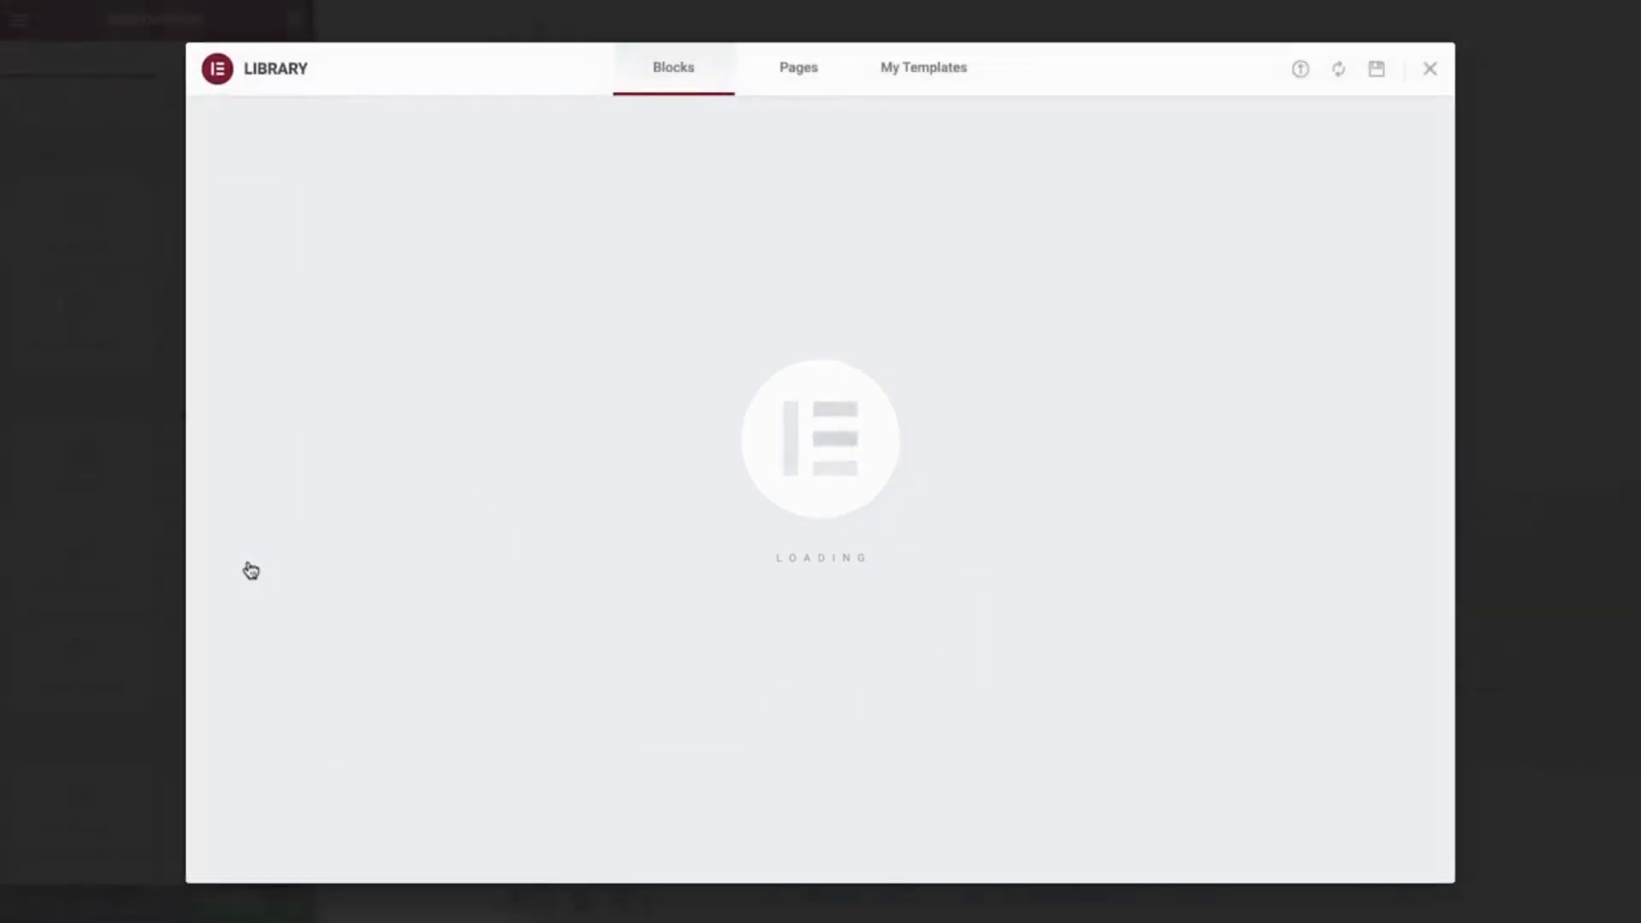
mouse_move(477, 390)
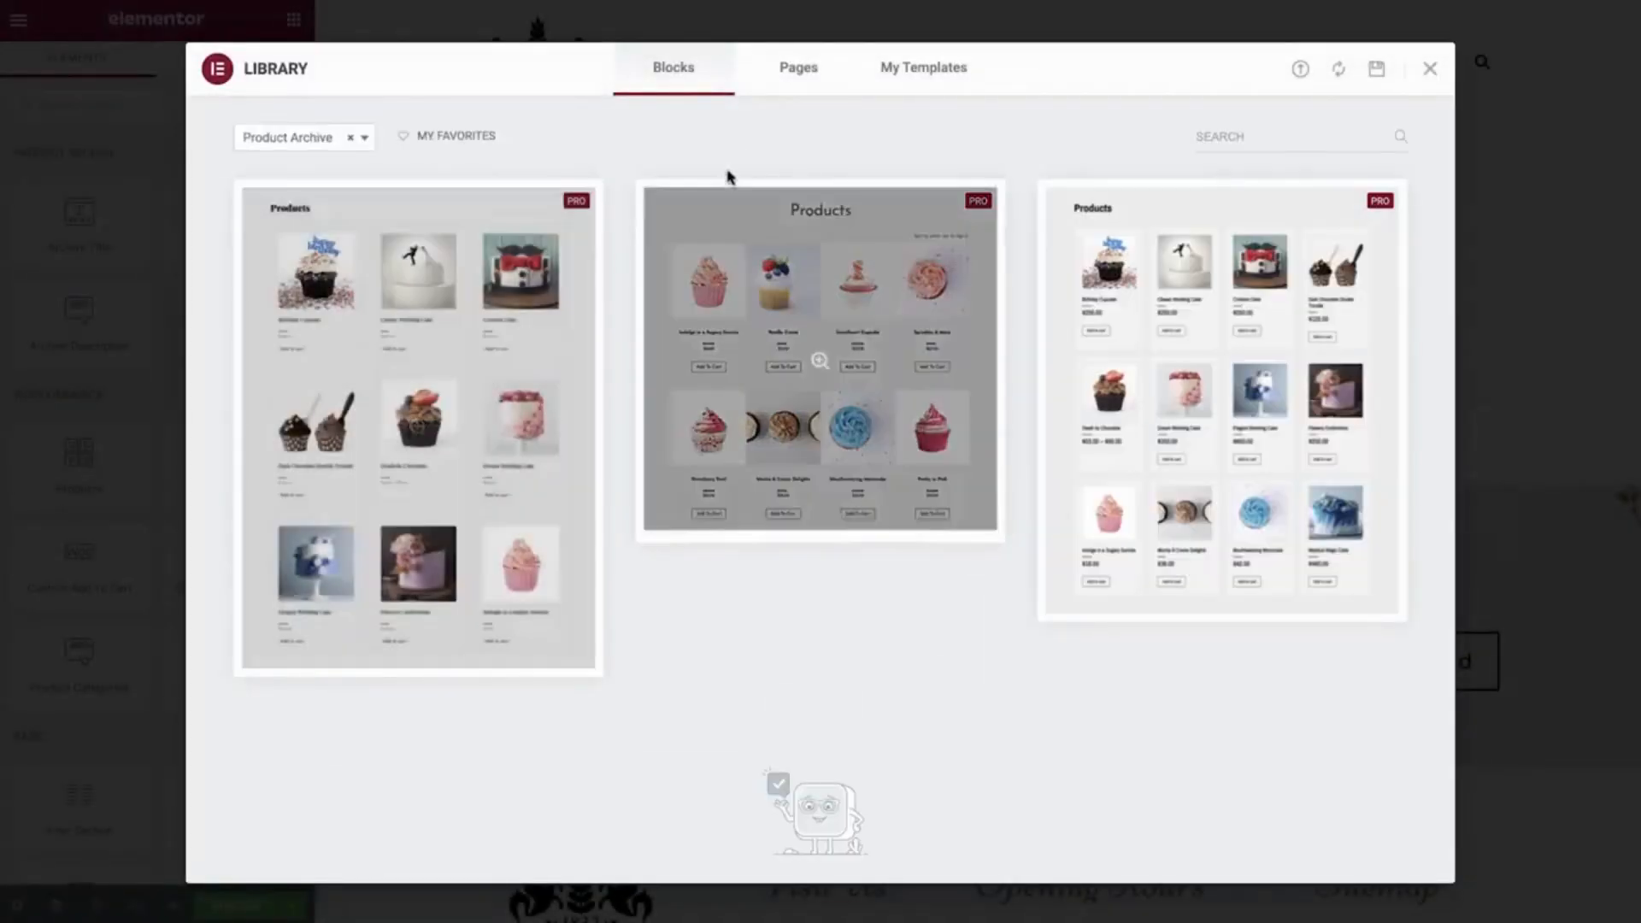
click(902, 80)
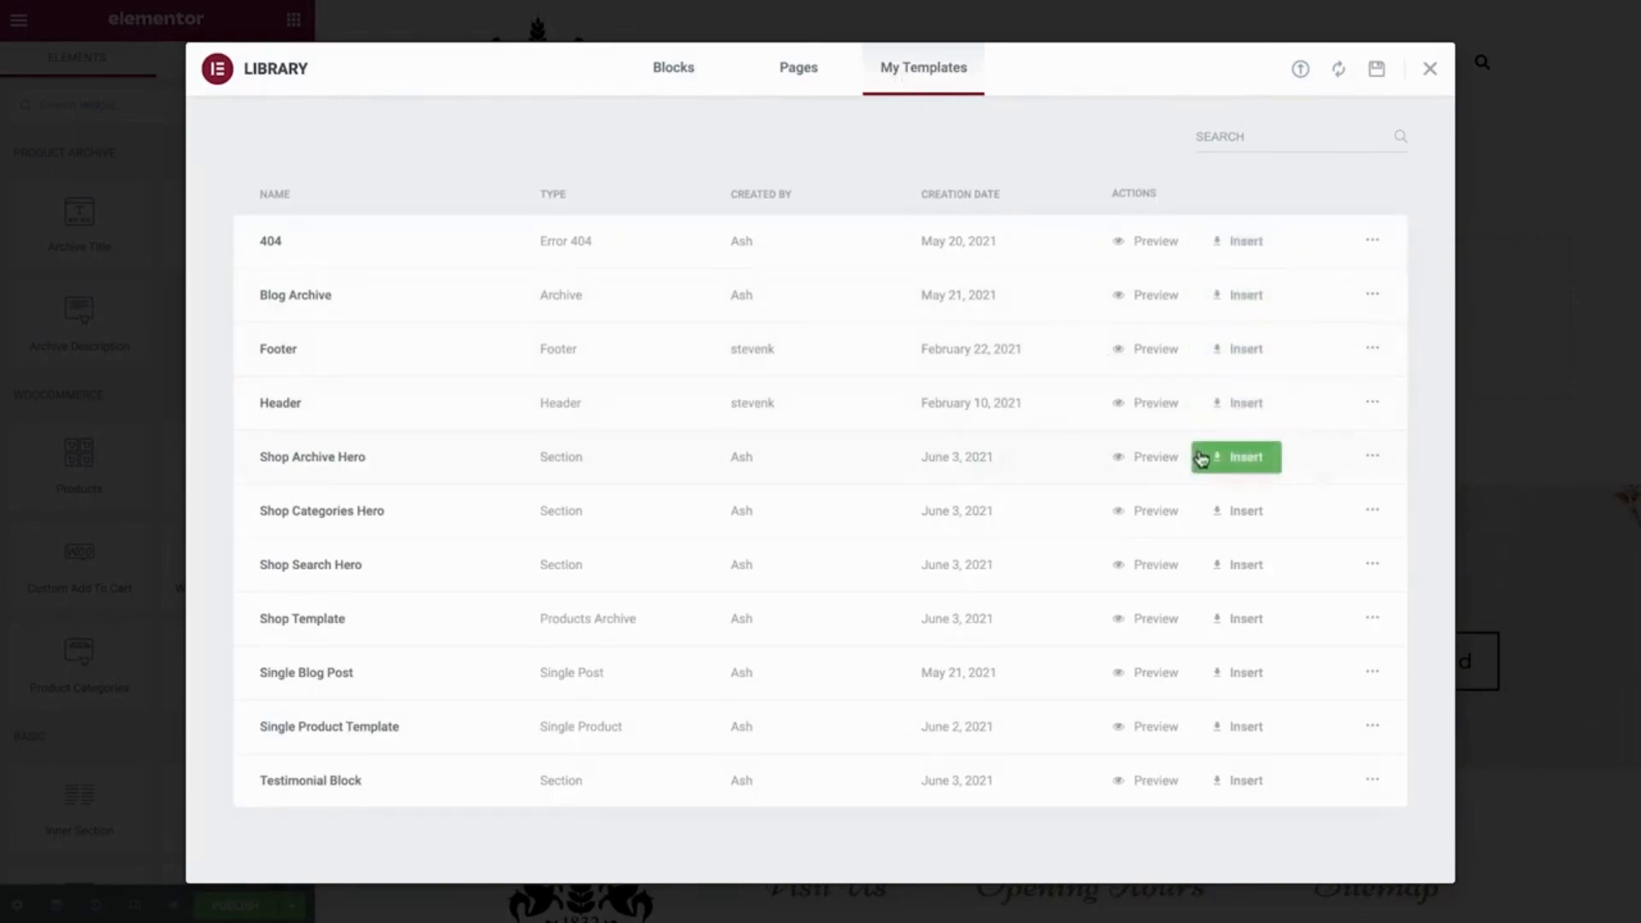
click(1209, 462)
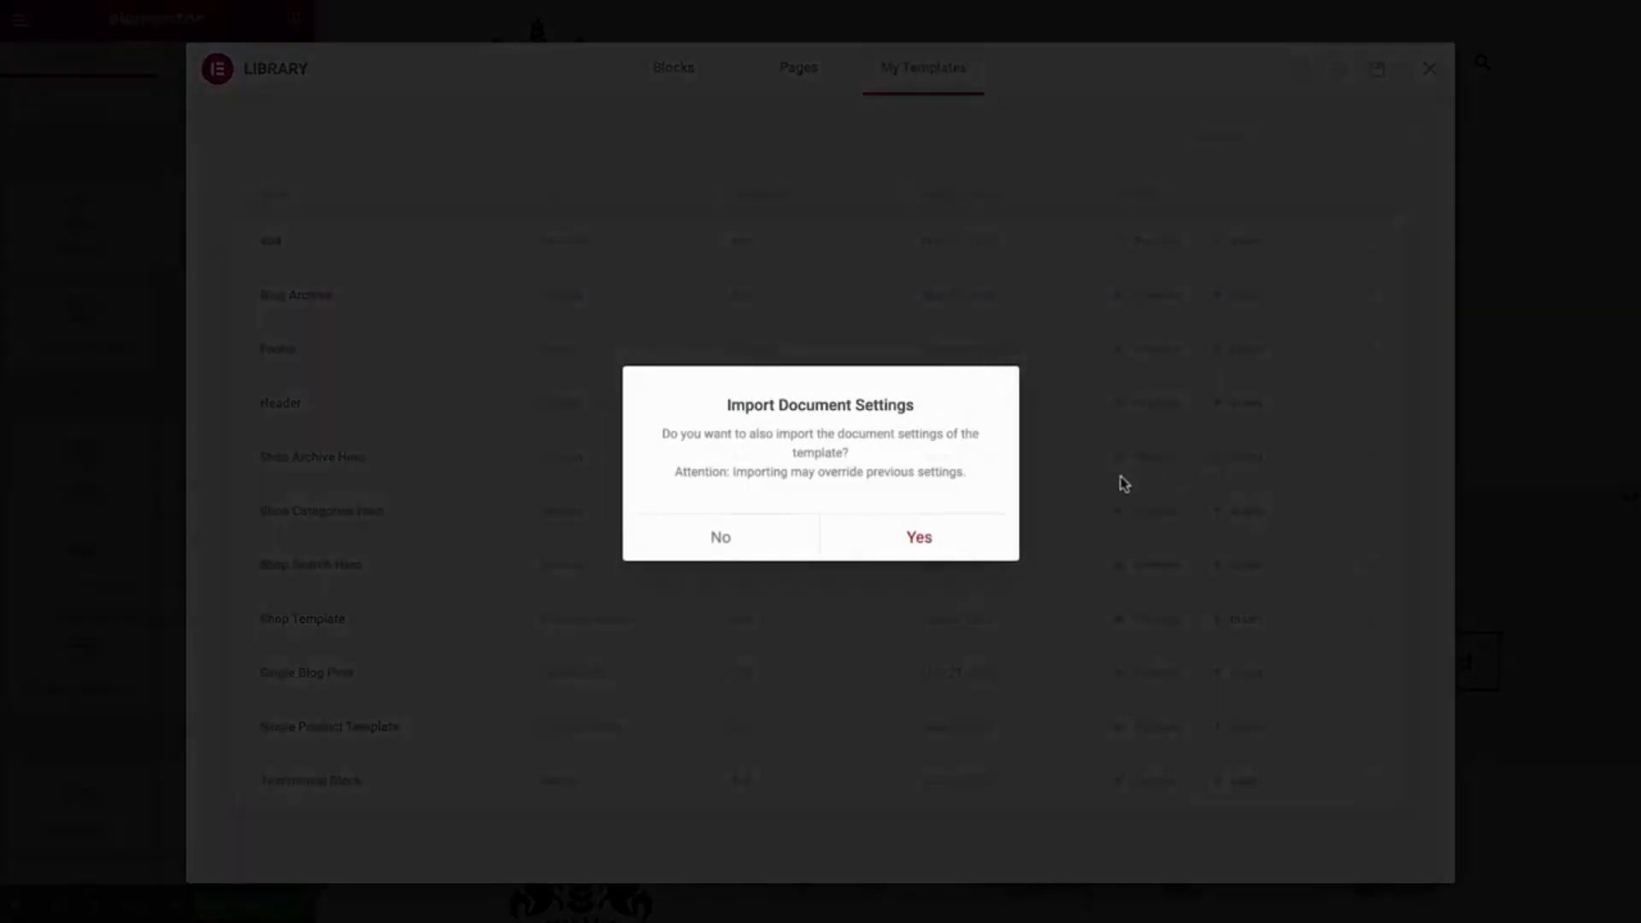
click(777, 548)
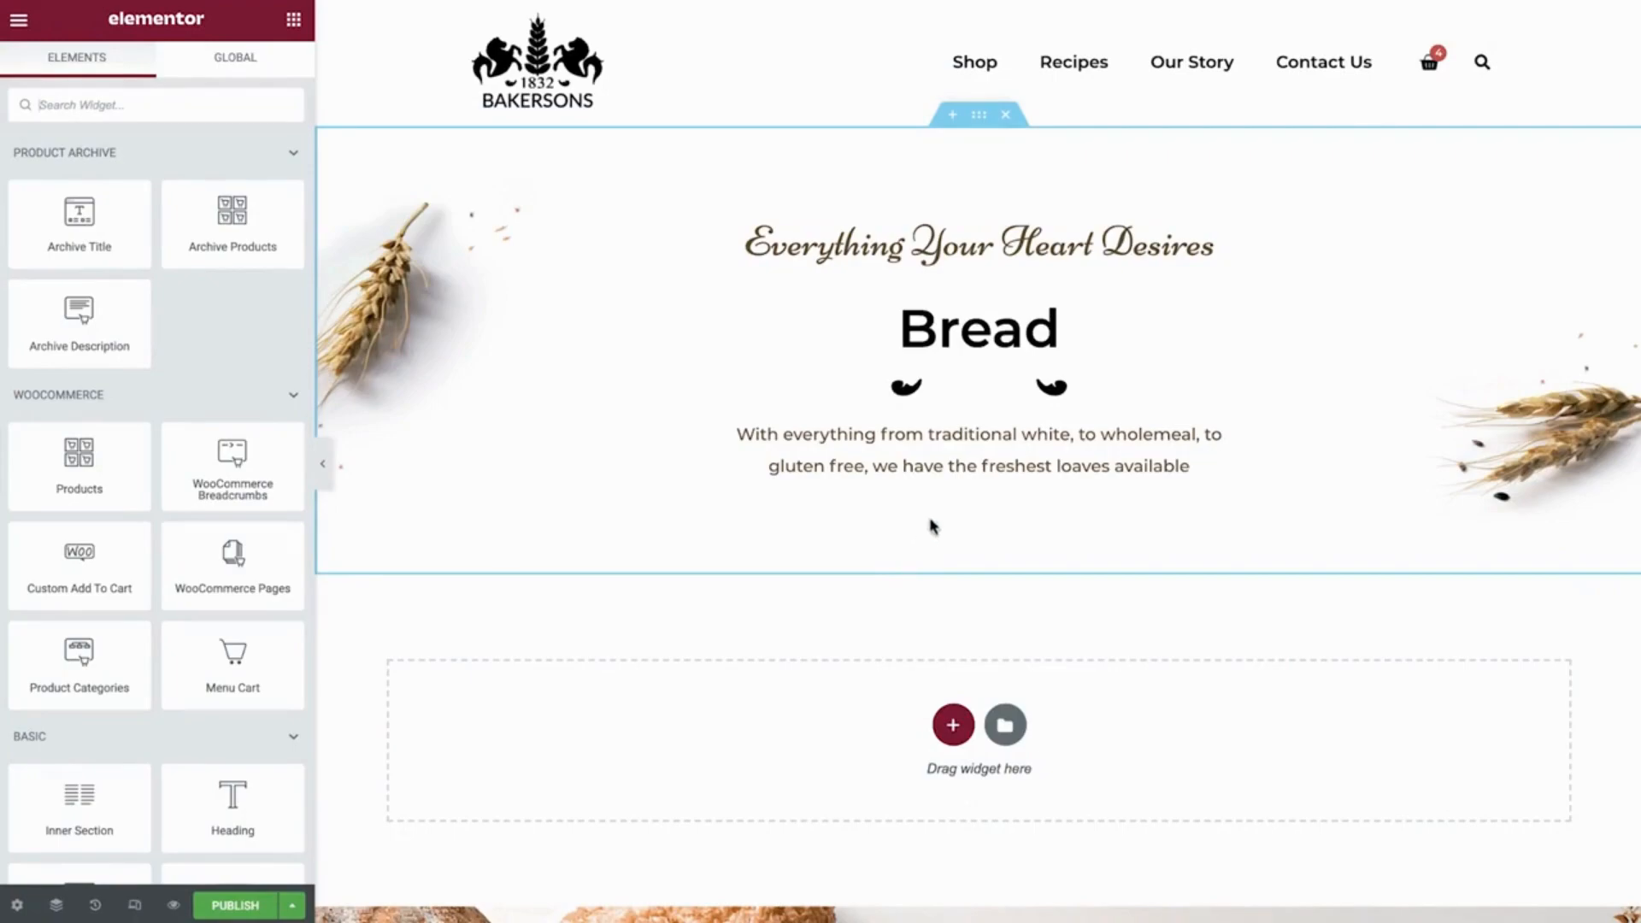
Inspect the hero title's Product Terms taxonomy, keeping Product categories, and the dynamic source of the description text
click(1060, 333)
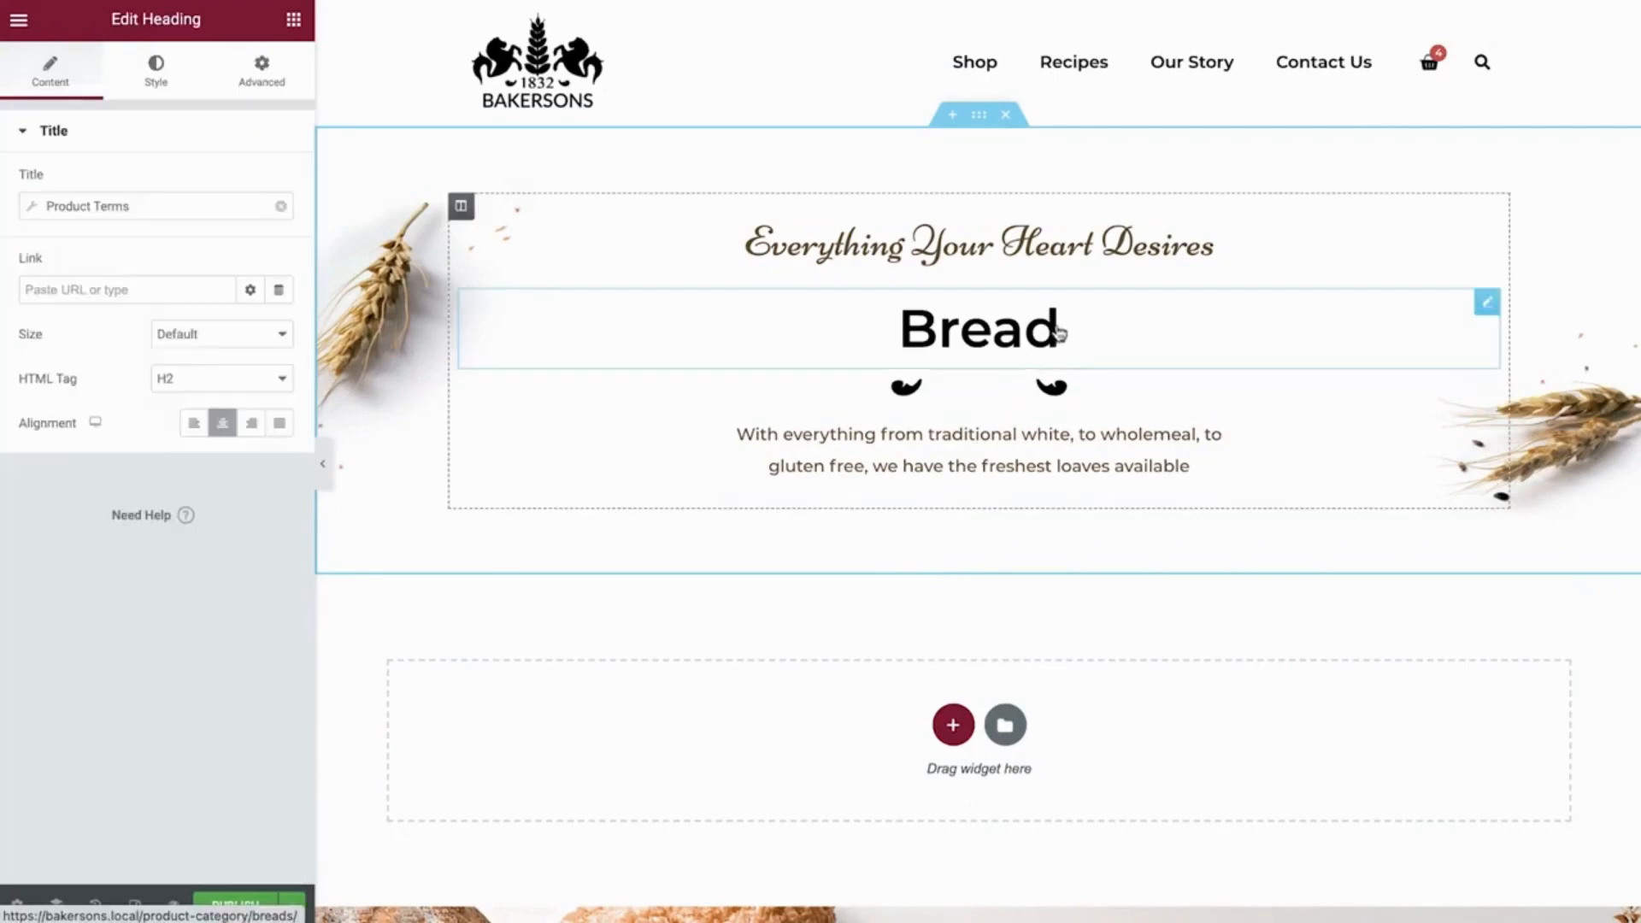
click(250, 211)
click(249, 296)
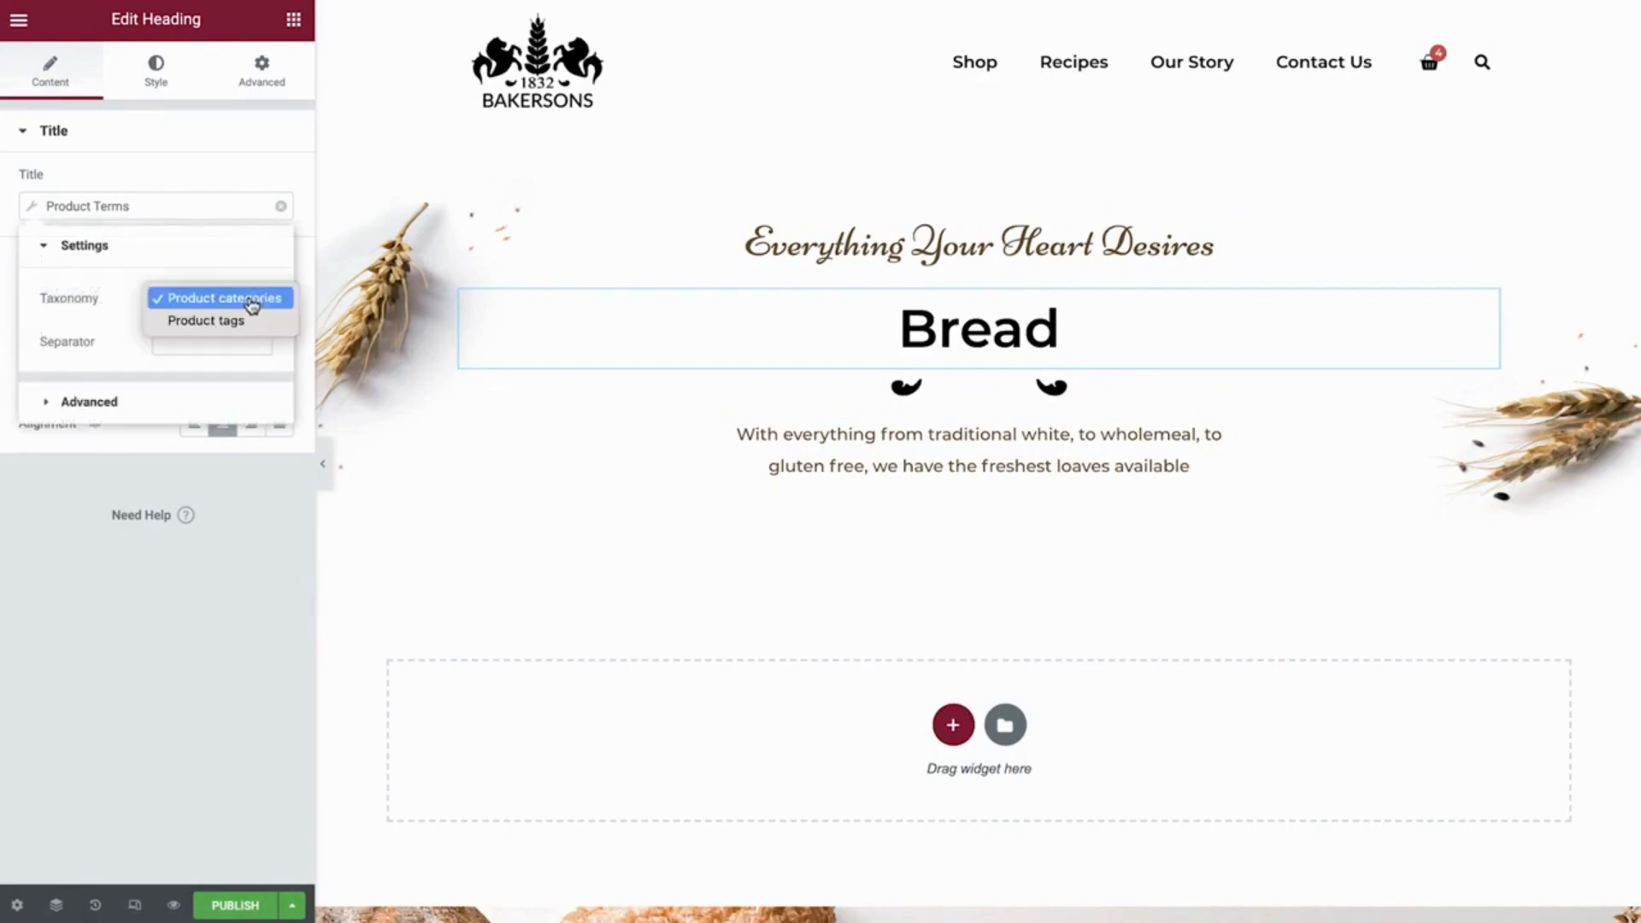
click(252, 301)
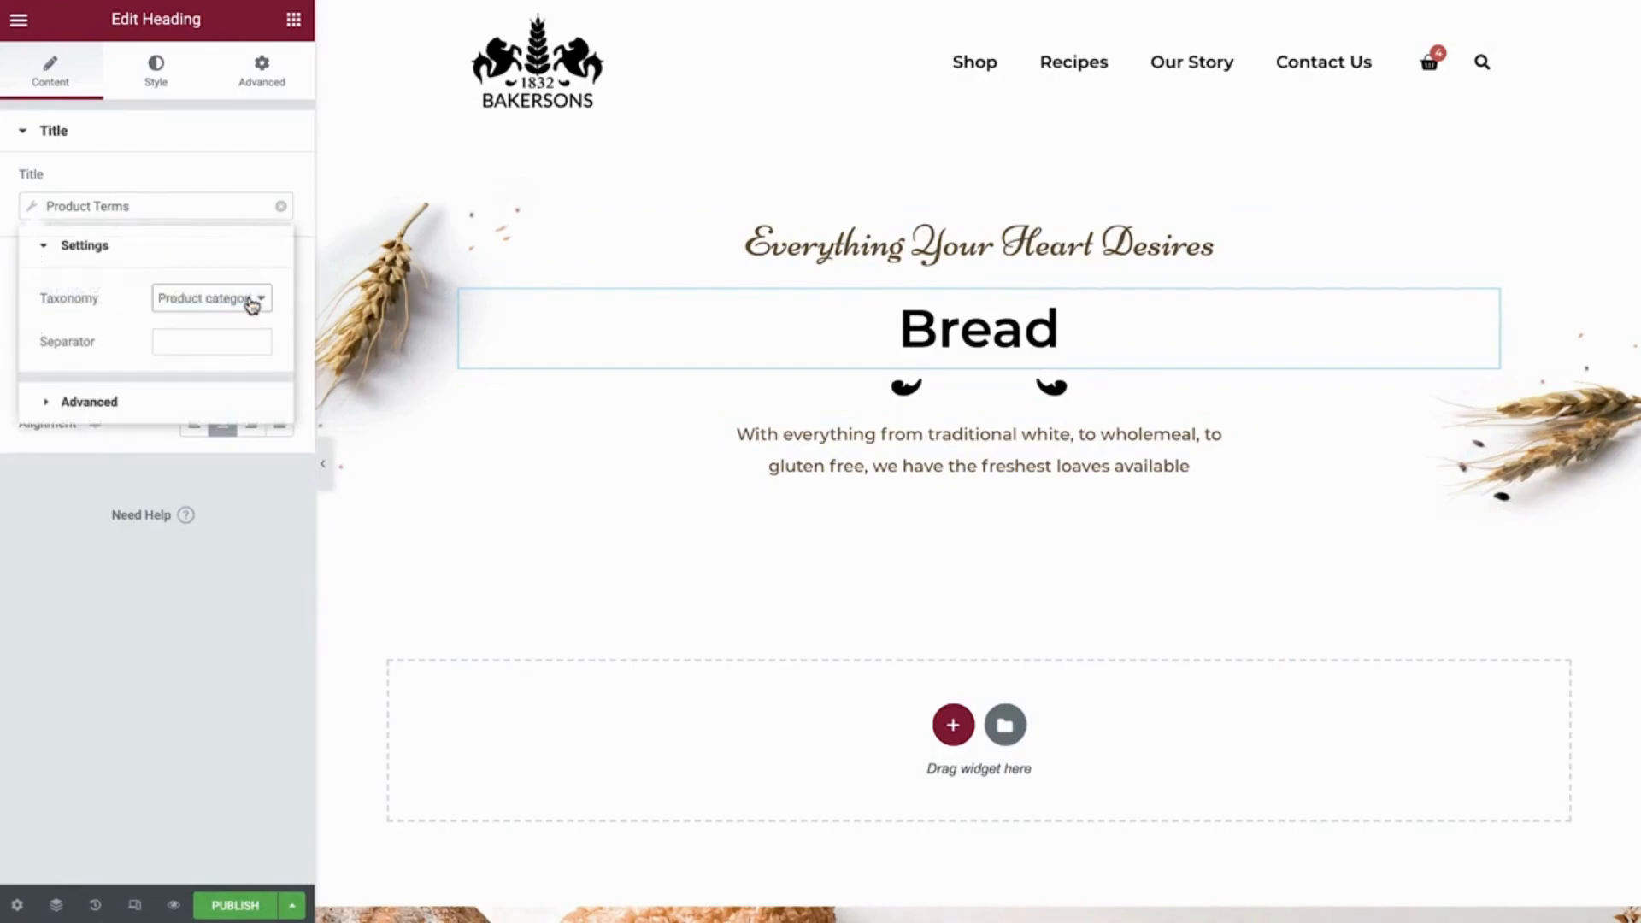
click(788, 459)
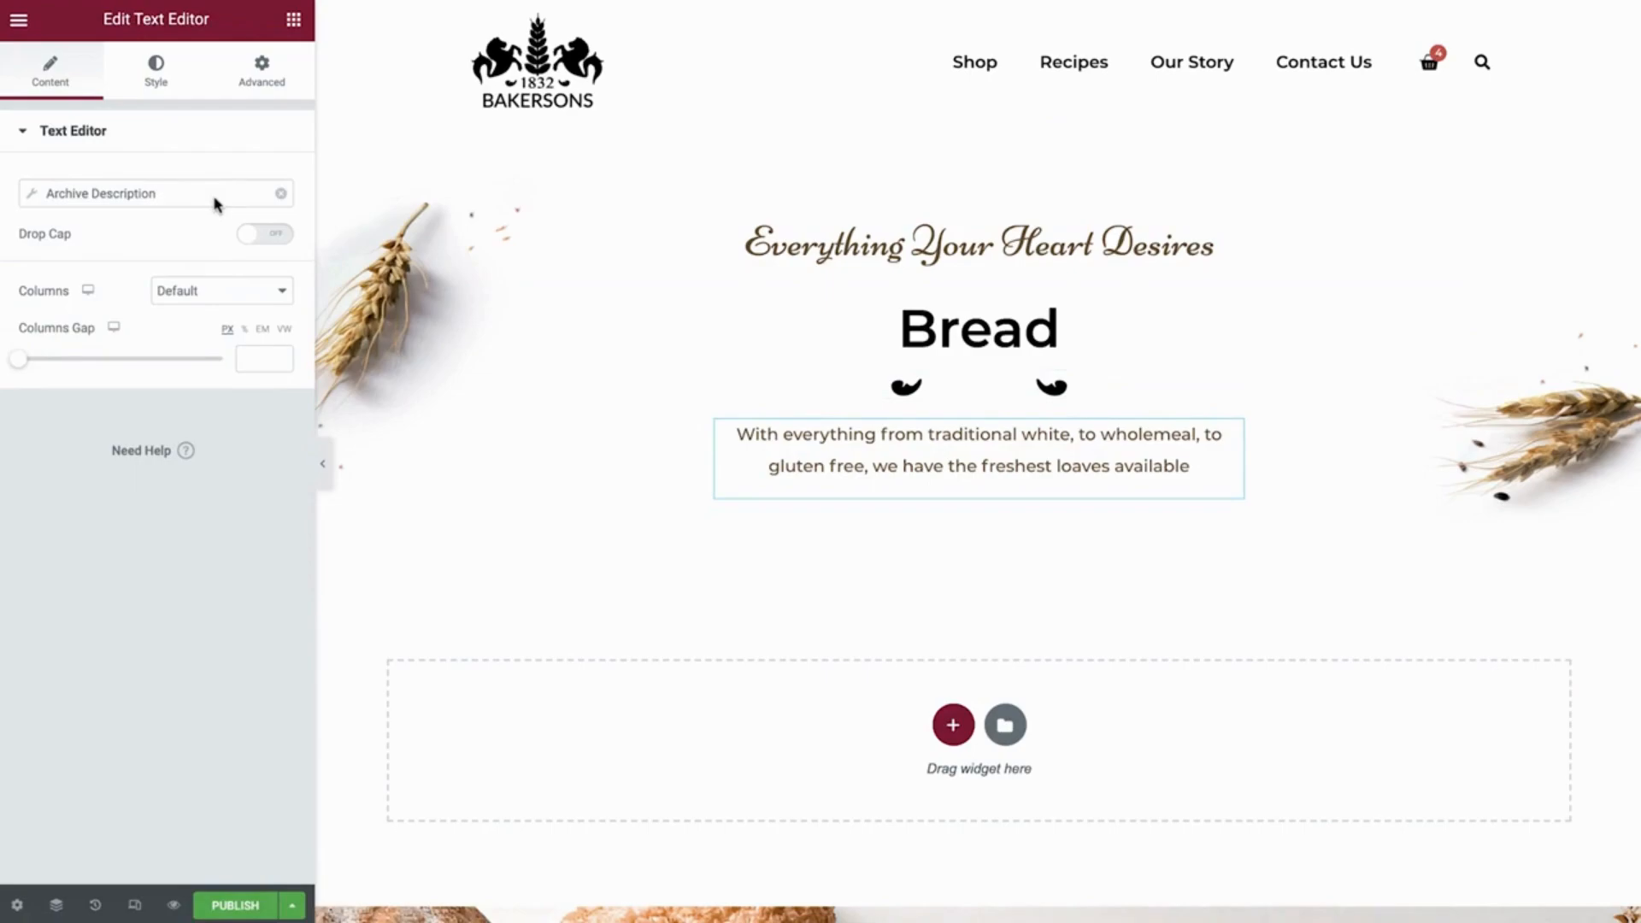
Add a single-column section below the hero with 10% padding on all sides, and unlink the padding values
click(953, 727)
click(694, 776)
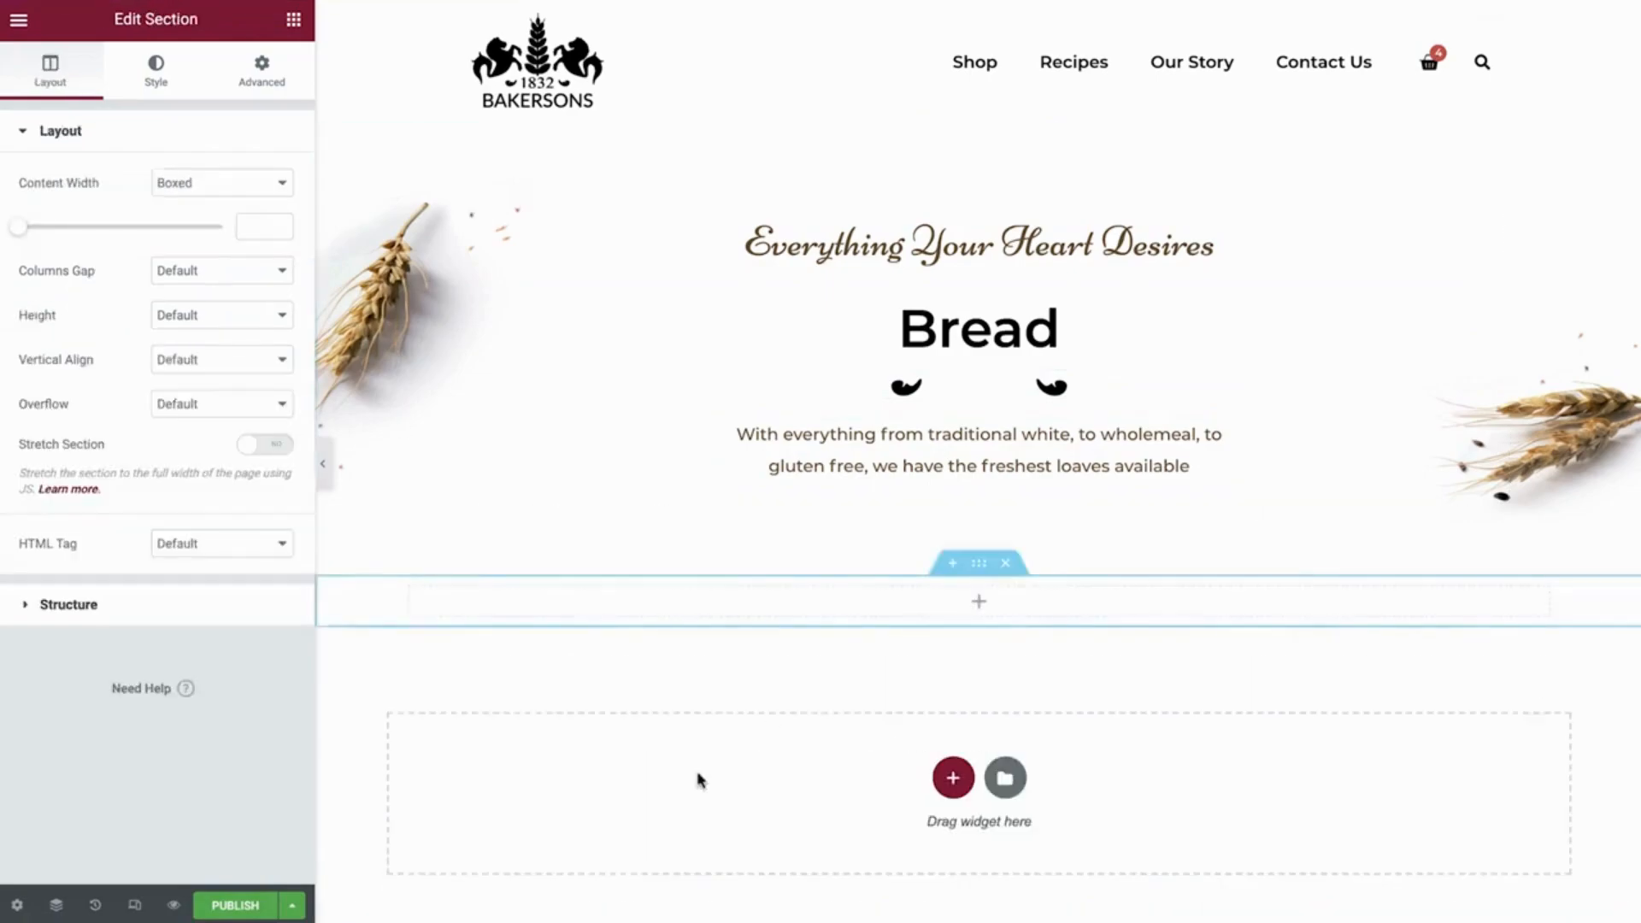
click(263, 72)
click(261, 261)
click(216, 292)
text(10)
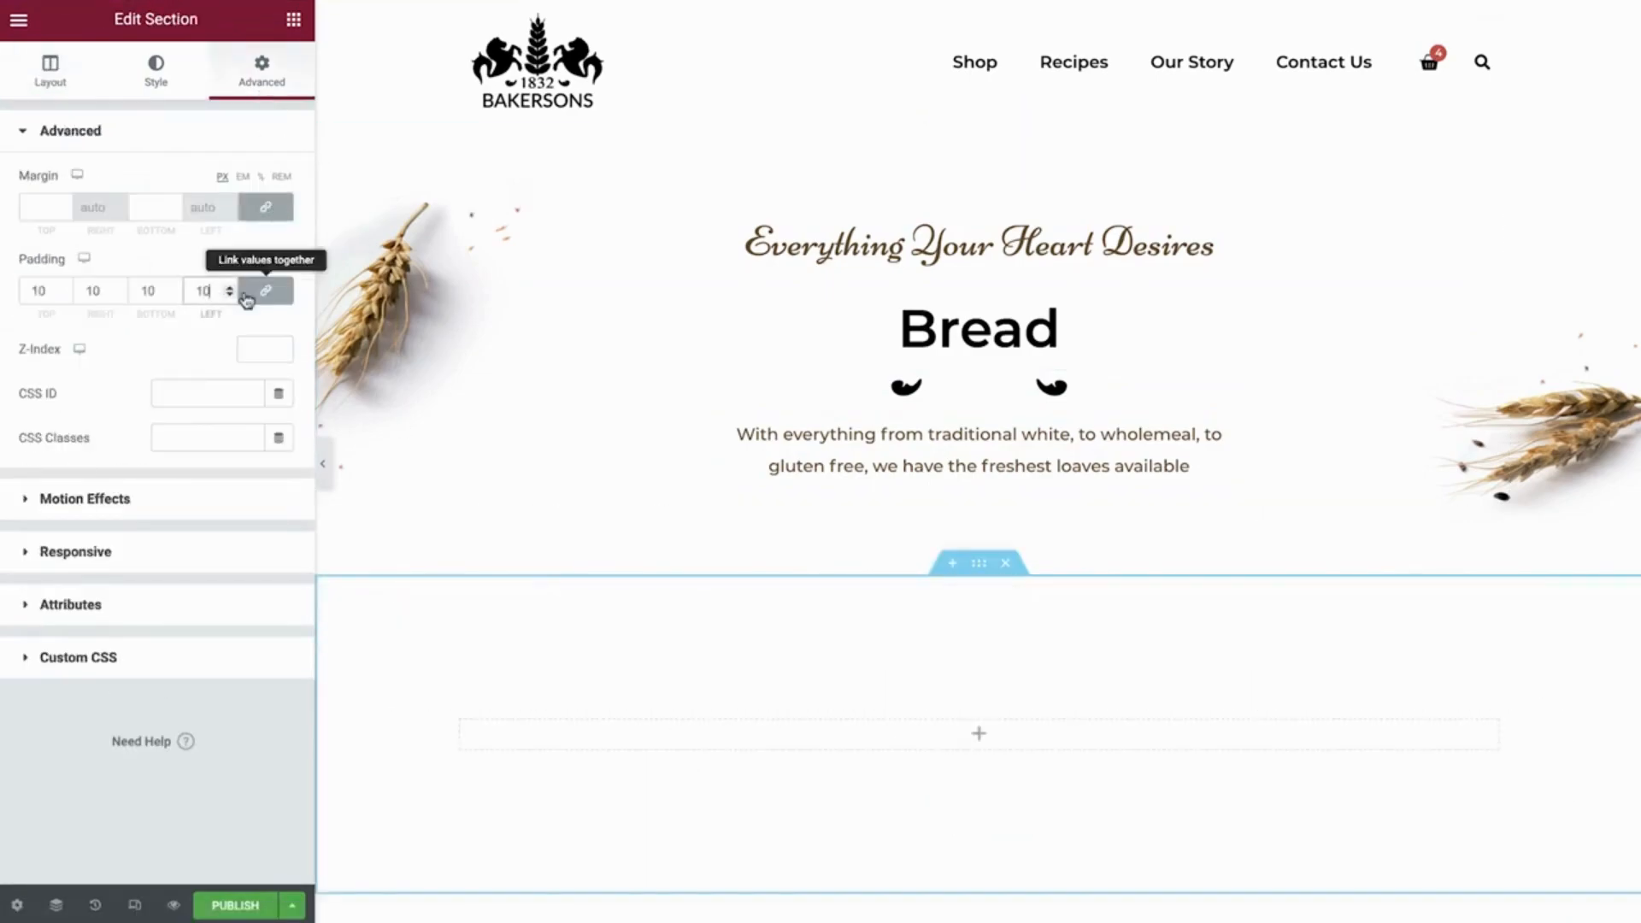
click(263, 292)
click(52, 292)
Place a Products widget in the new section and set it to 3 columns and 3 rows
click(294, 19)
drag(79, 466, 384, 599)
scroll(395, 758, down, 5)
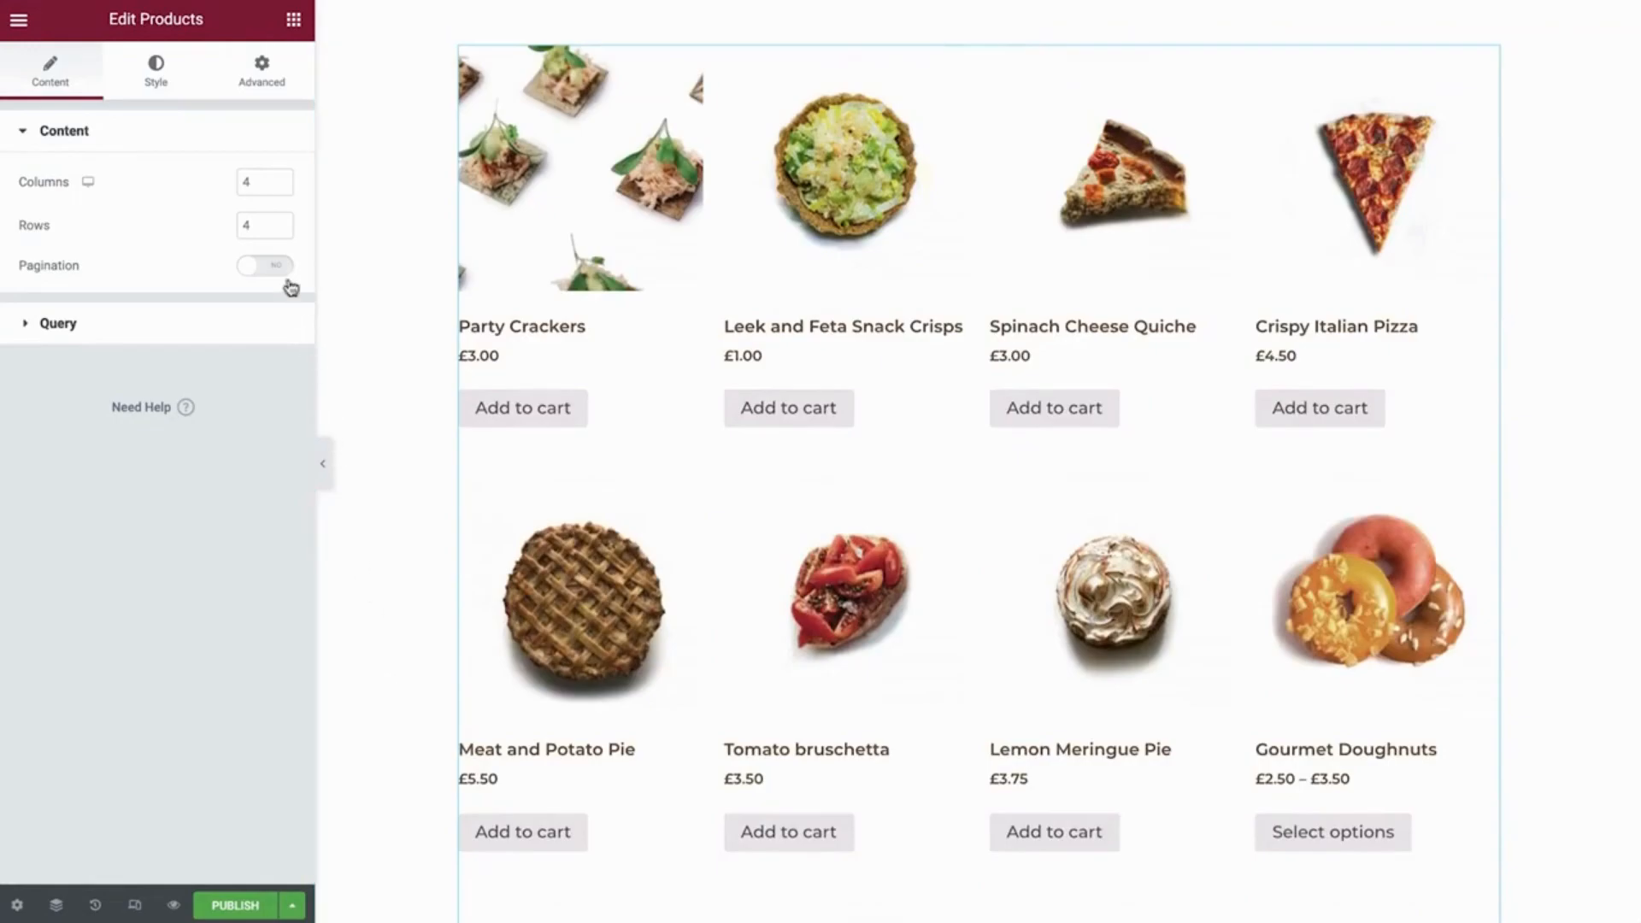
click(279, 230)
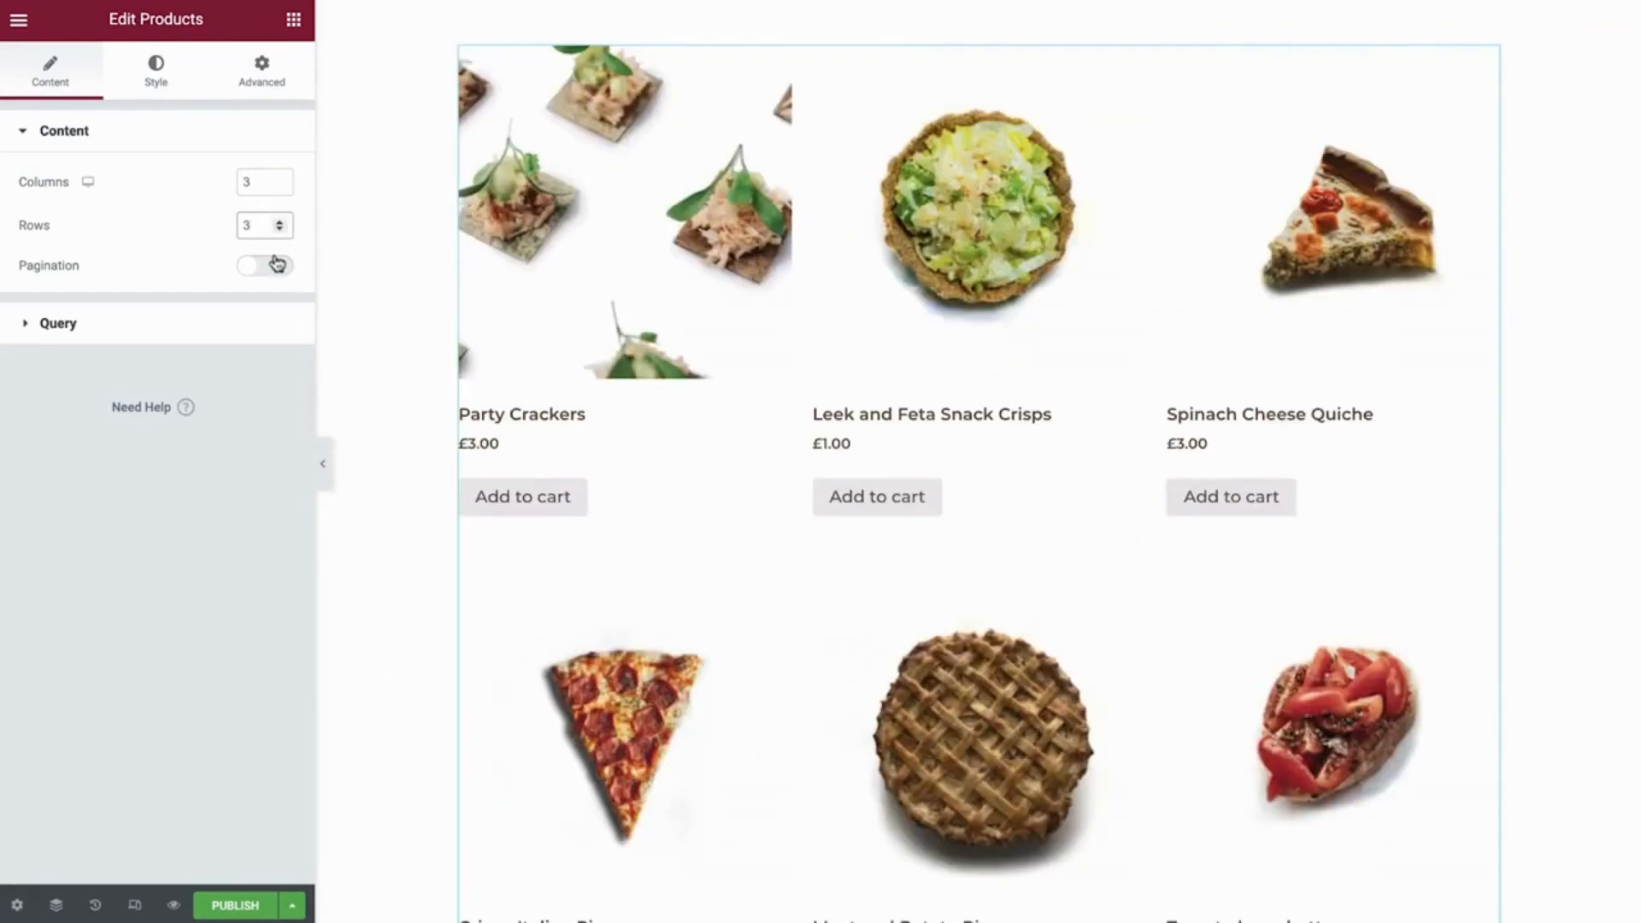
Try out pagination, Allow Order and Show Result Count on the products grid, and switch all three off again
click(272, 274)
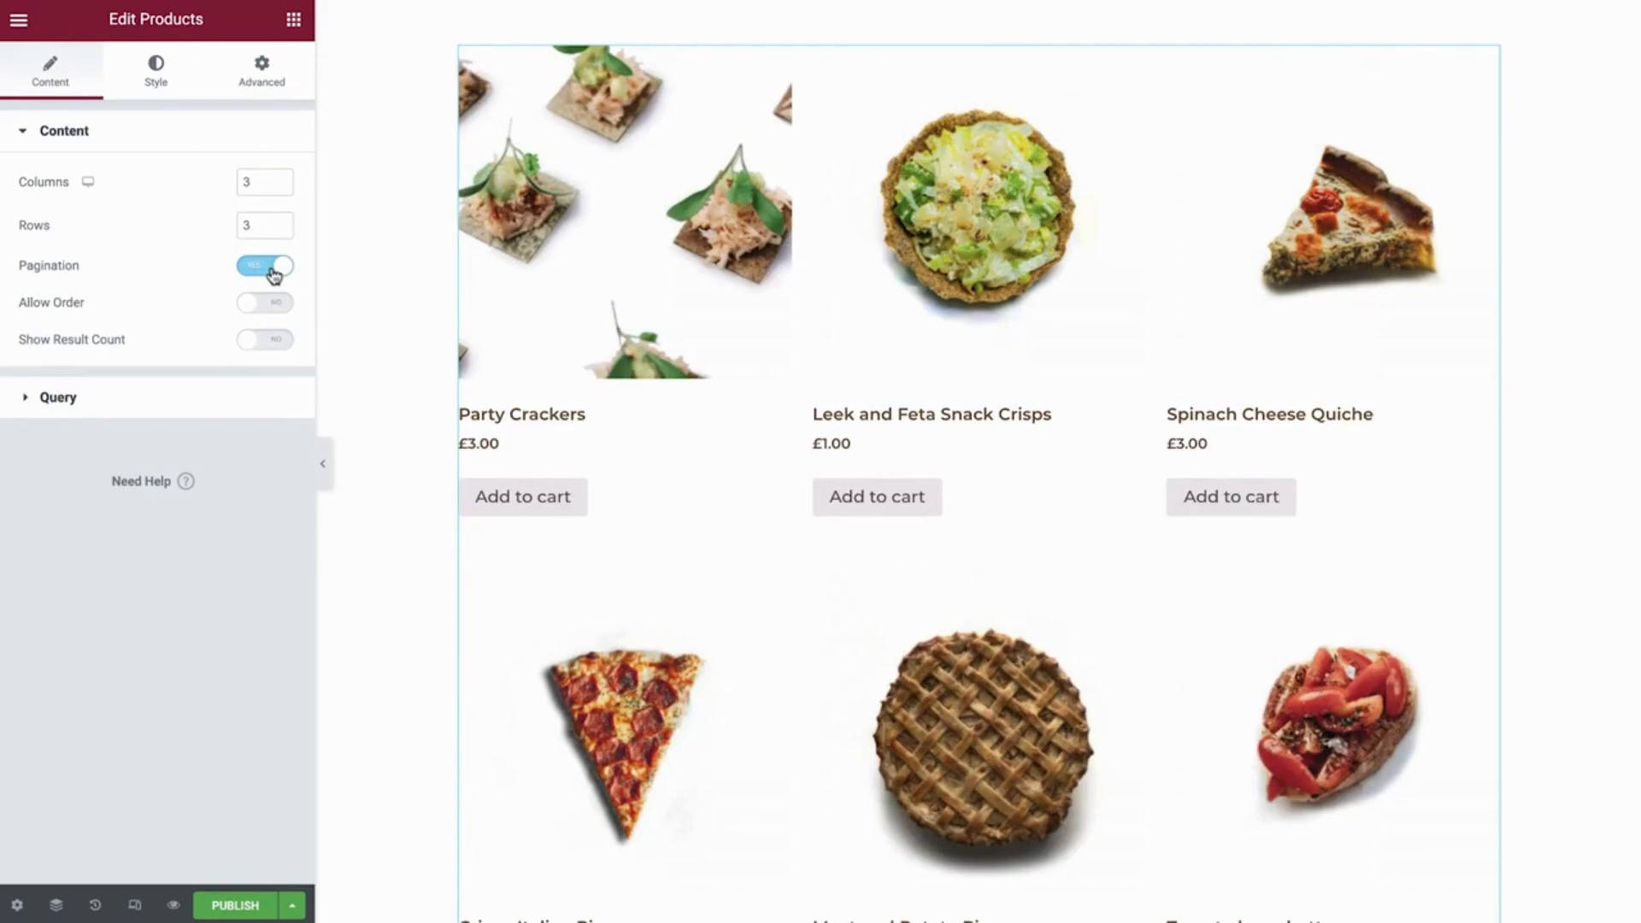
click(265, 304)
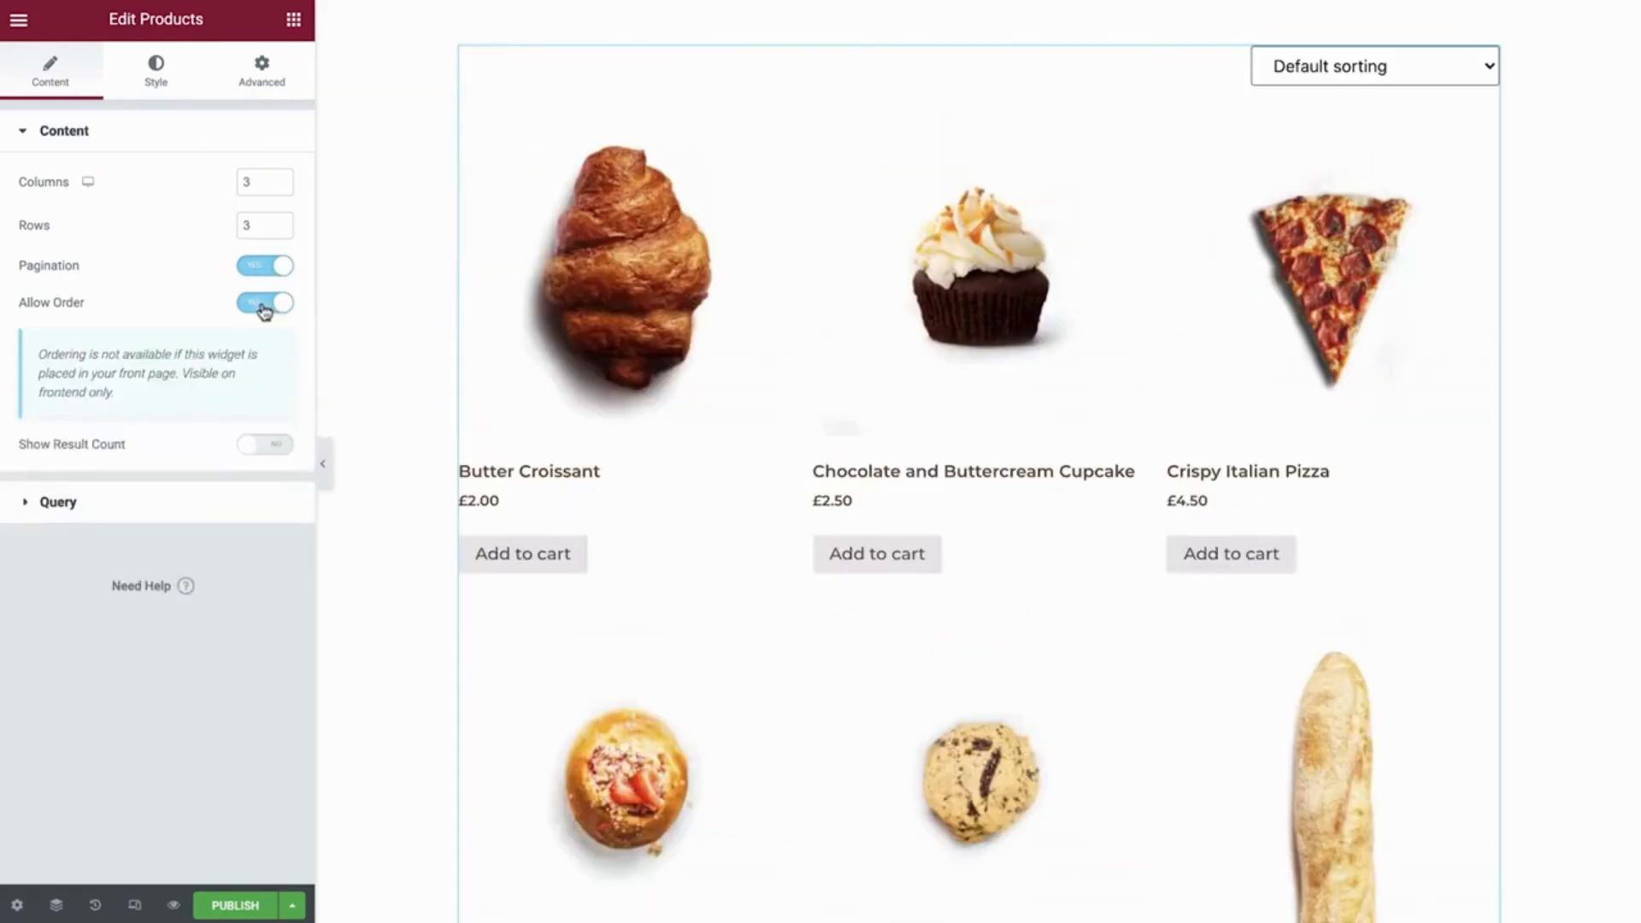
click(258, 446)
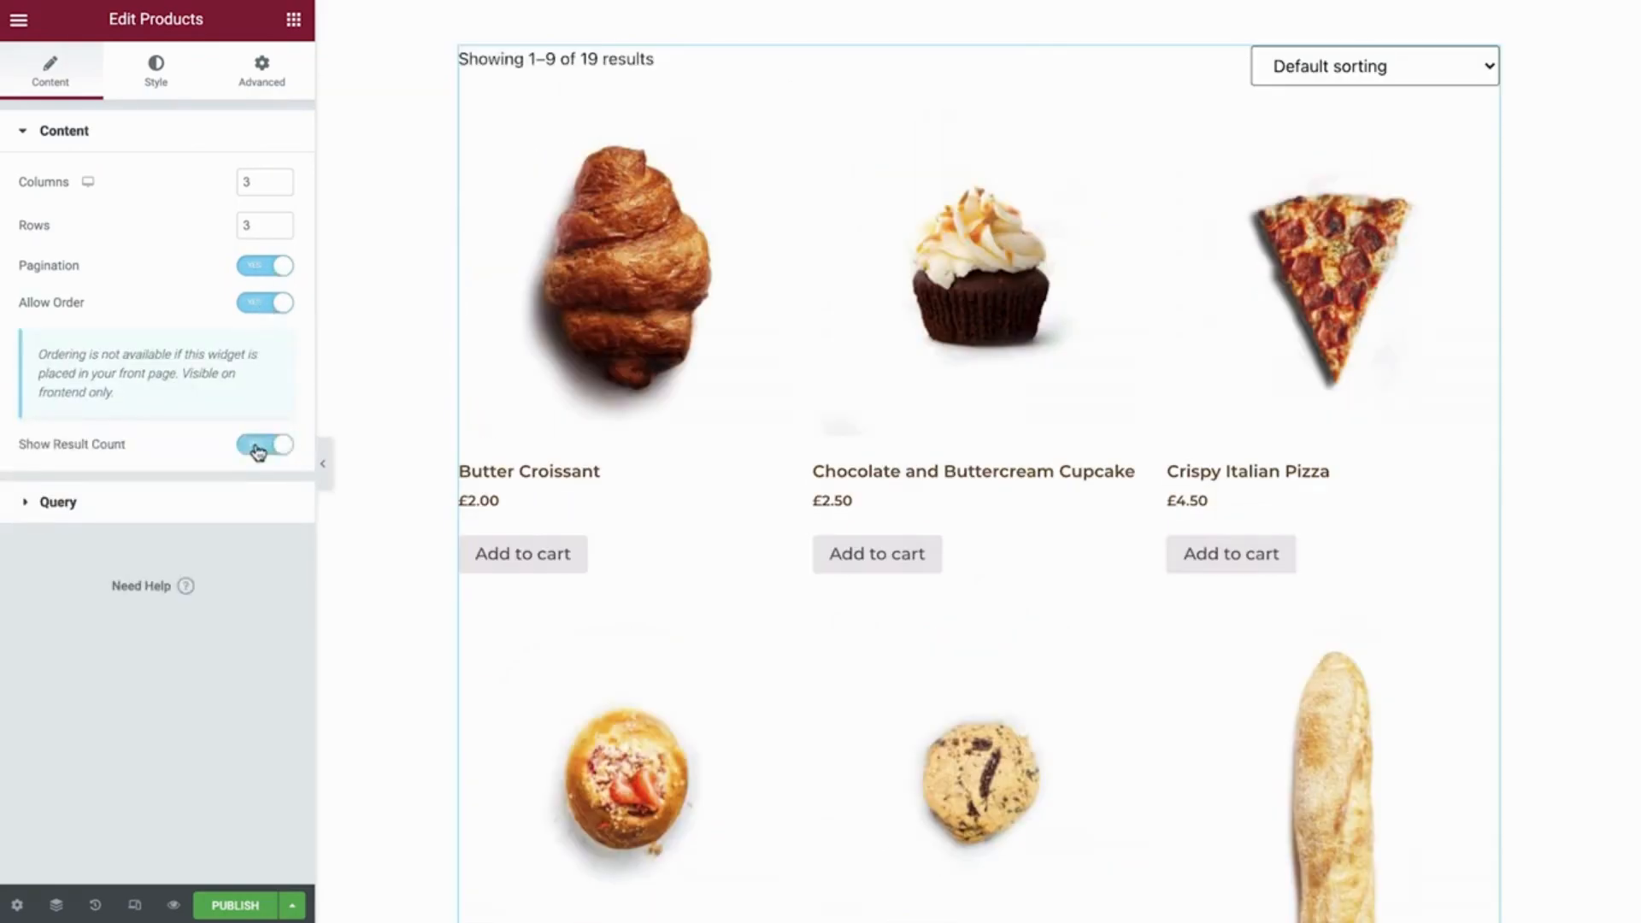
click(257, 446)
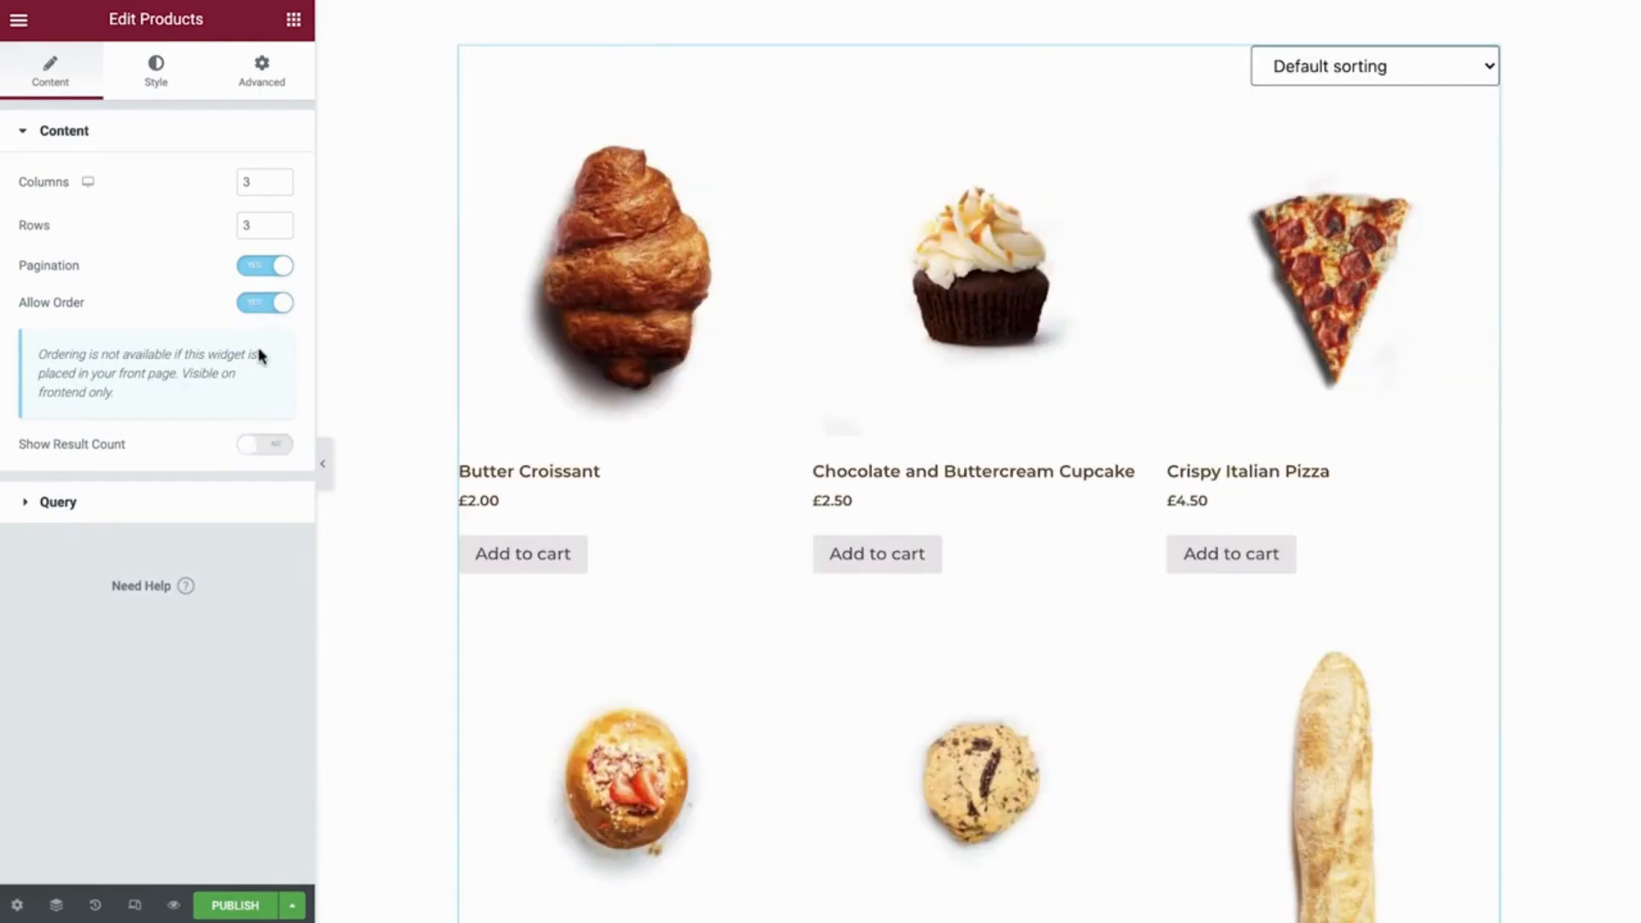
click(265, 304)
click(262, 266)
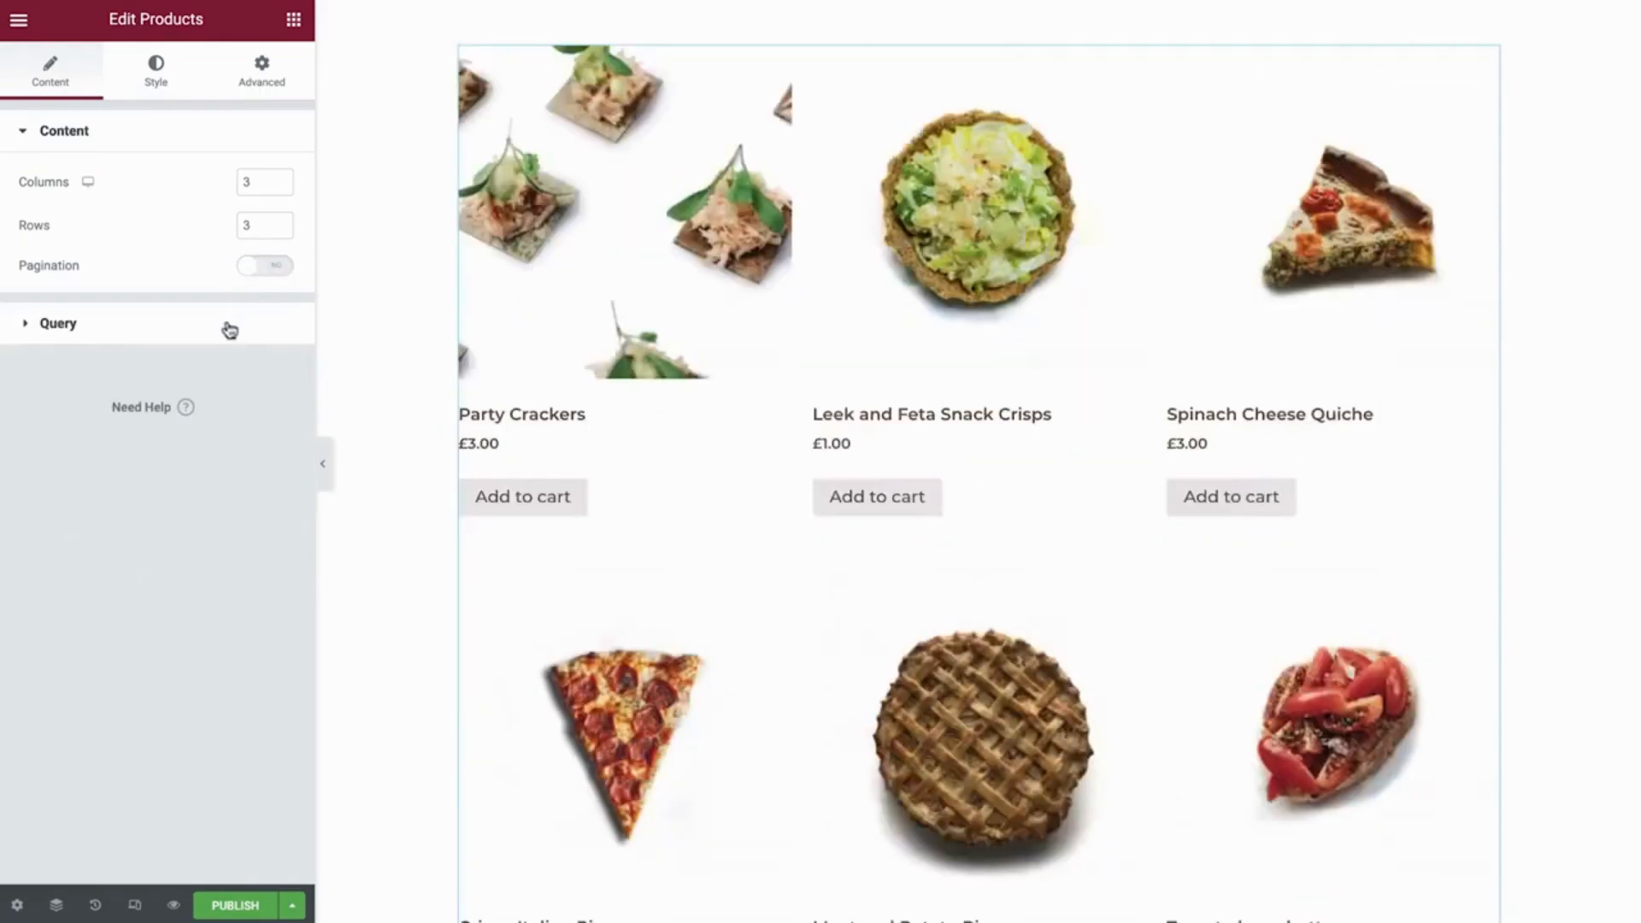
Set the products grid's query source to Current Query and center-align the products
click(224, 336)
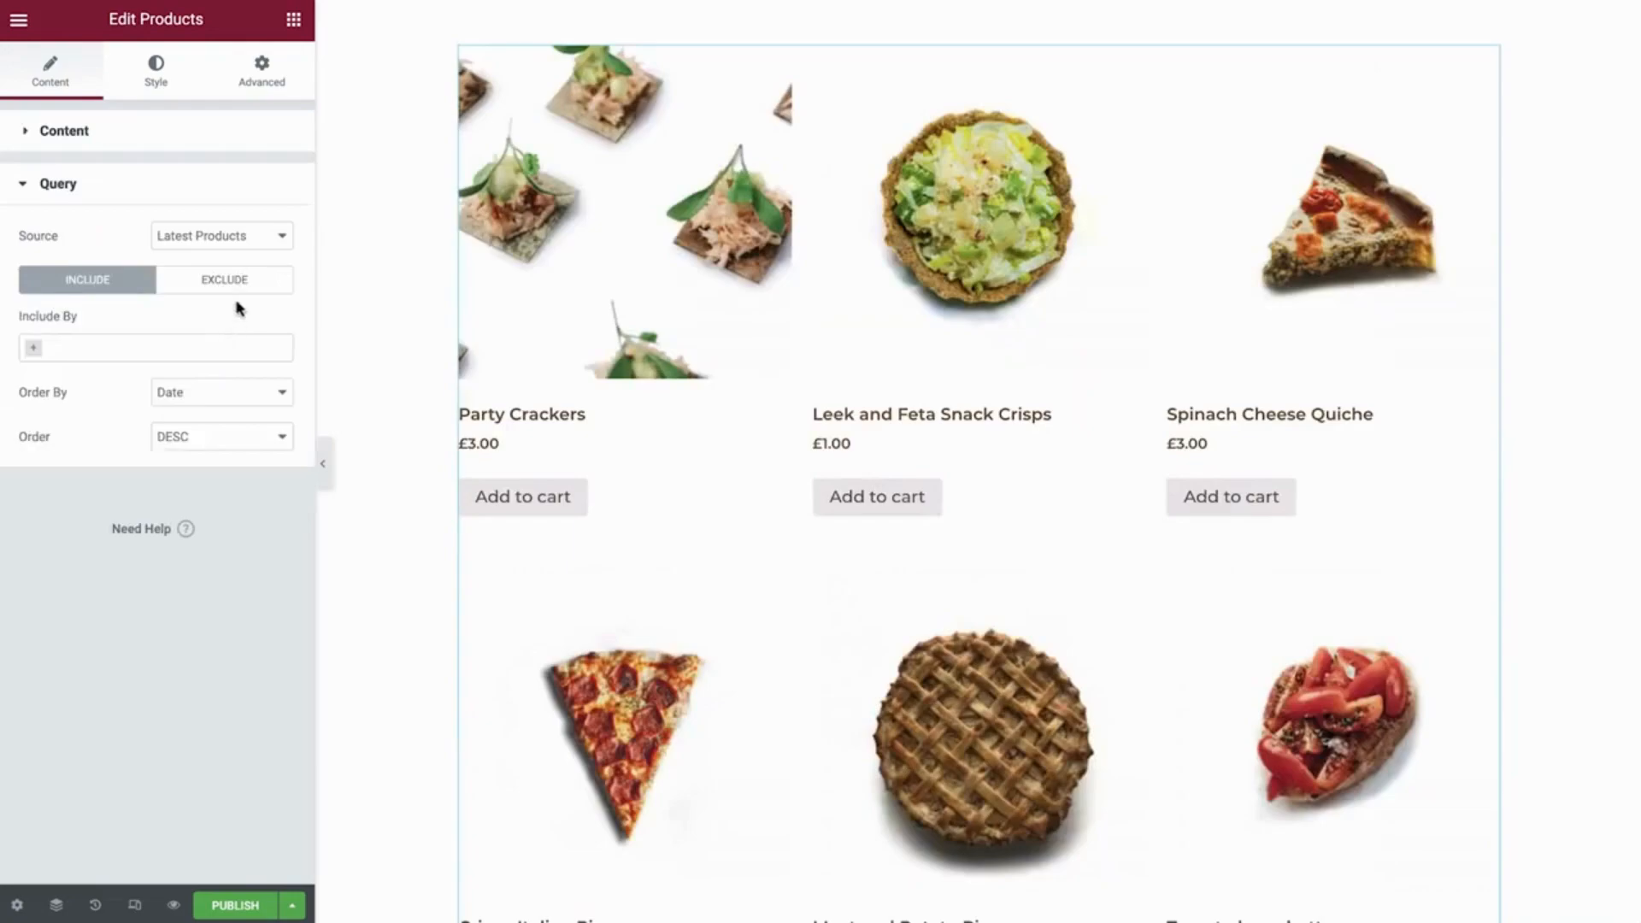
click(272, 247)
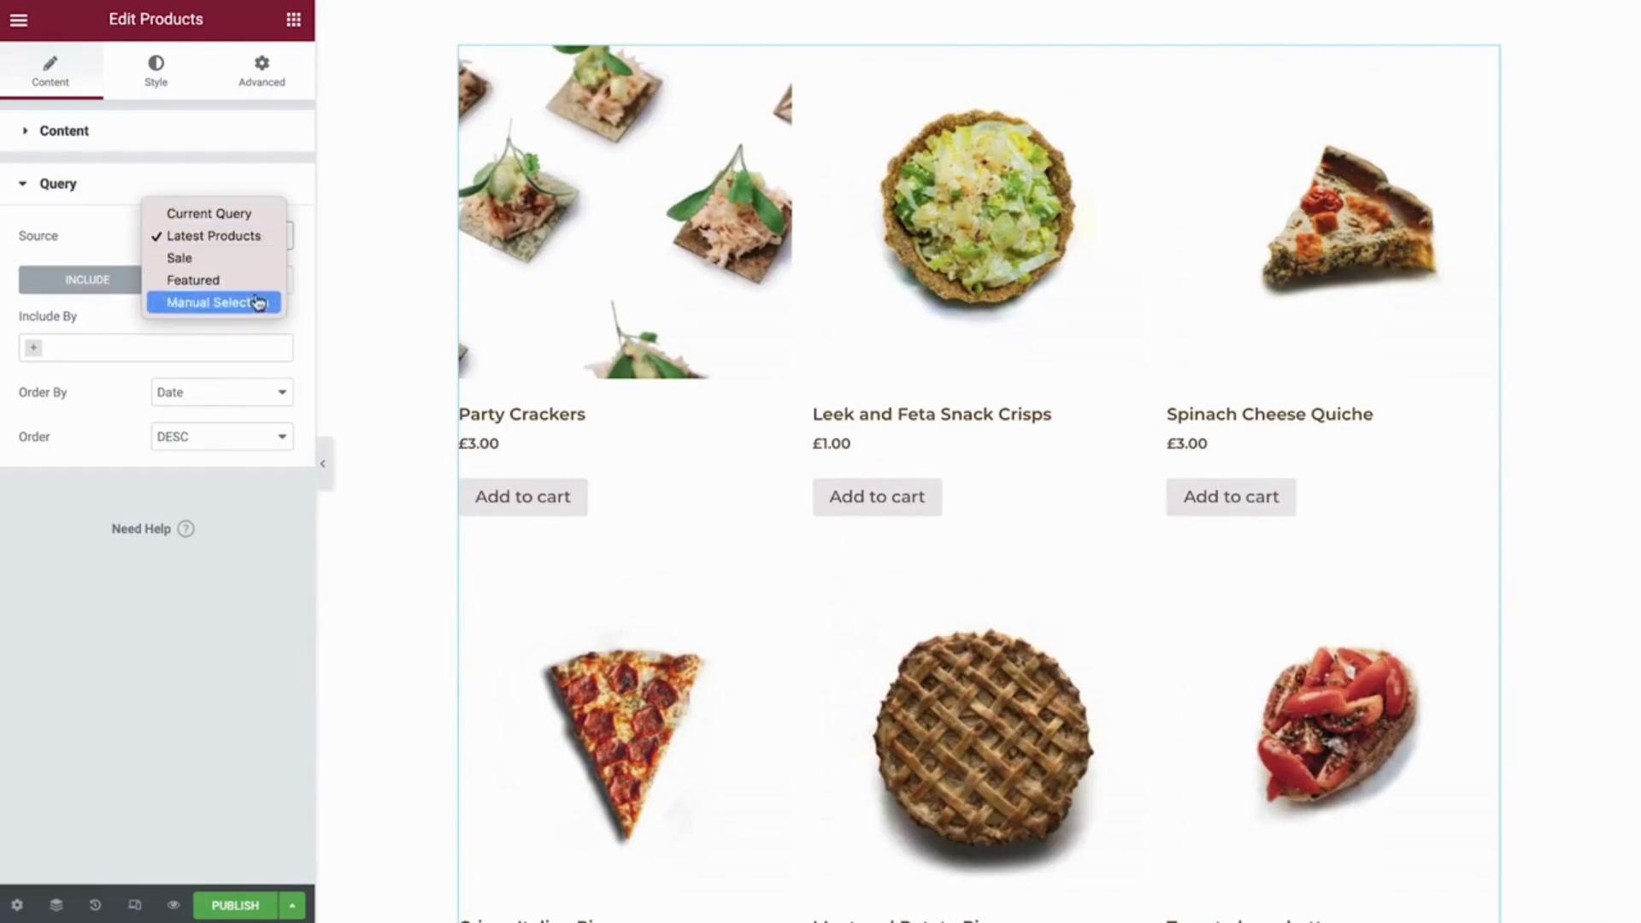
click(258, 228)
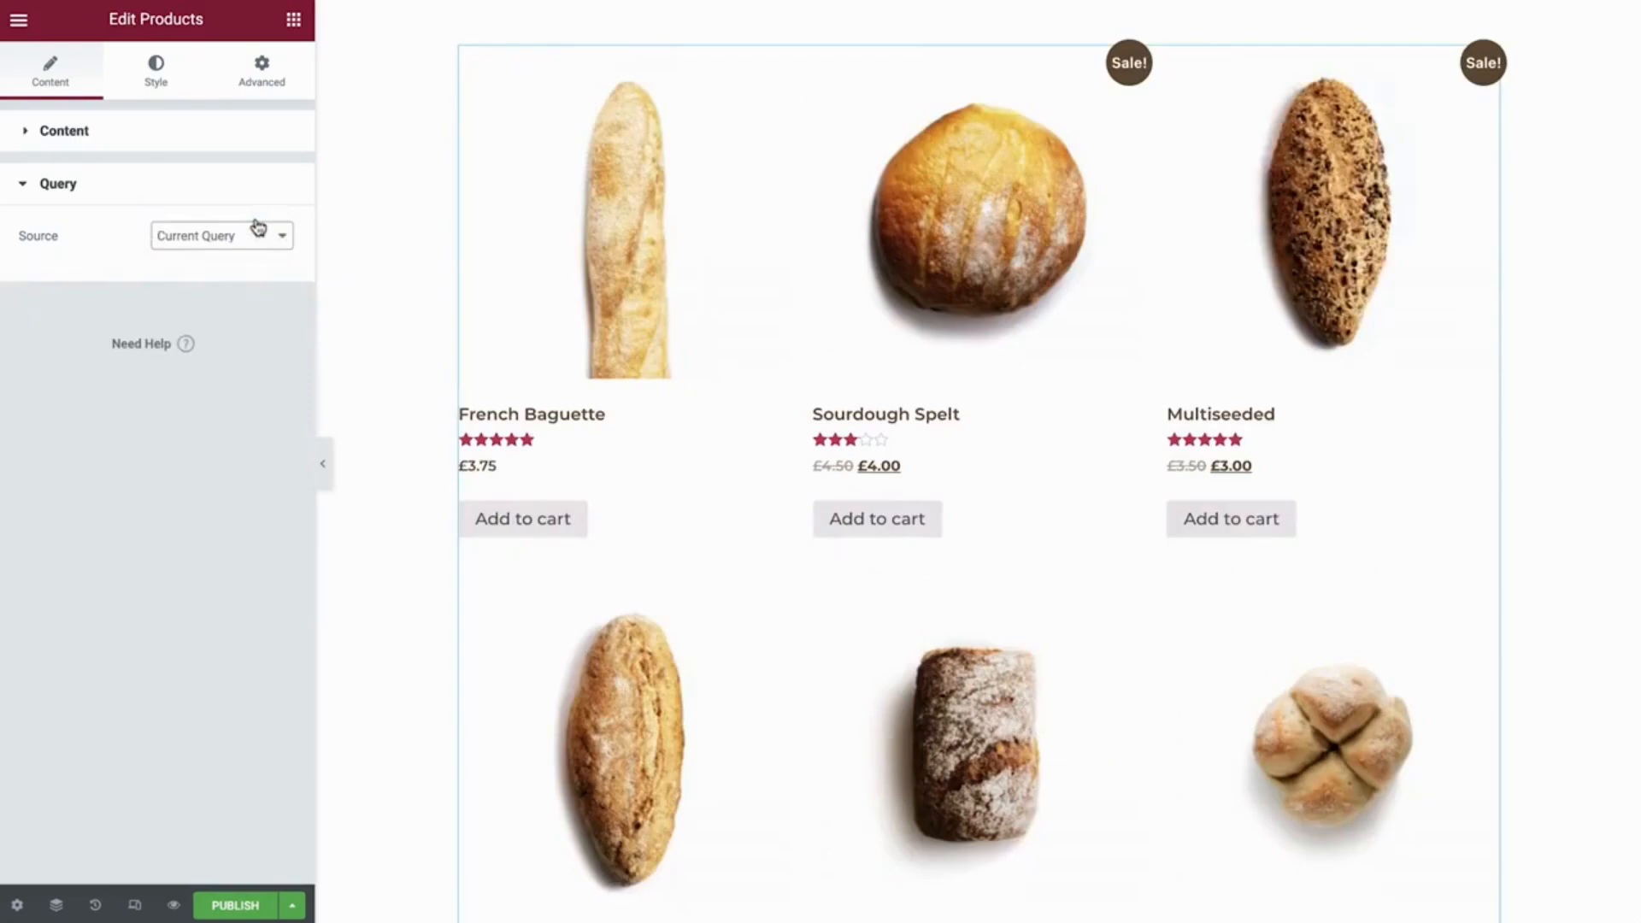
click(158, 85)
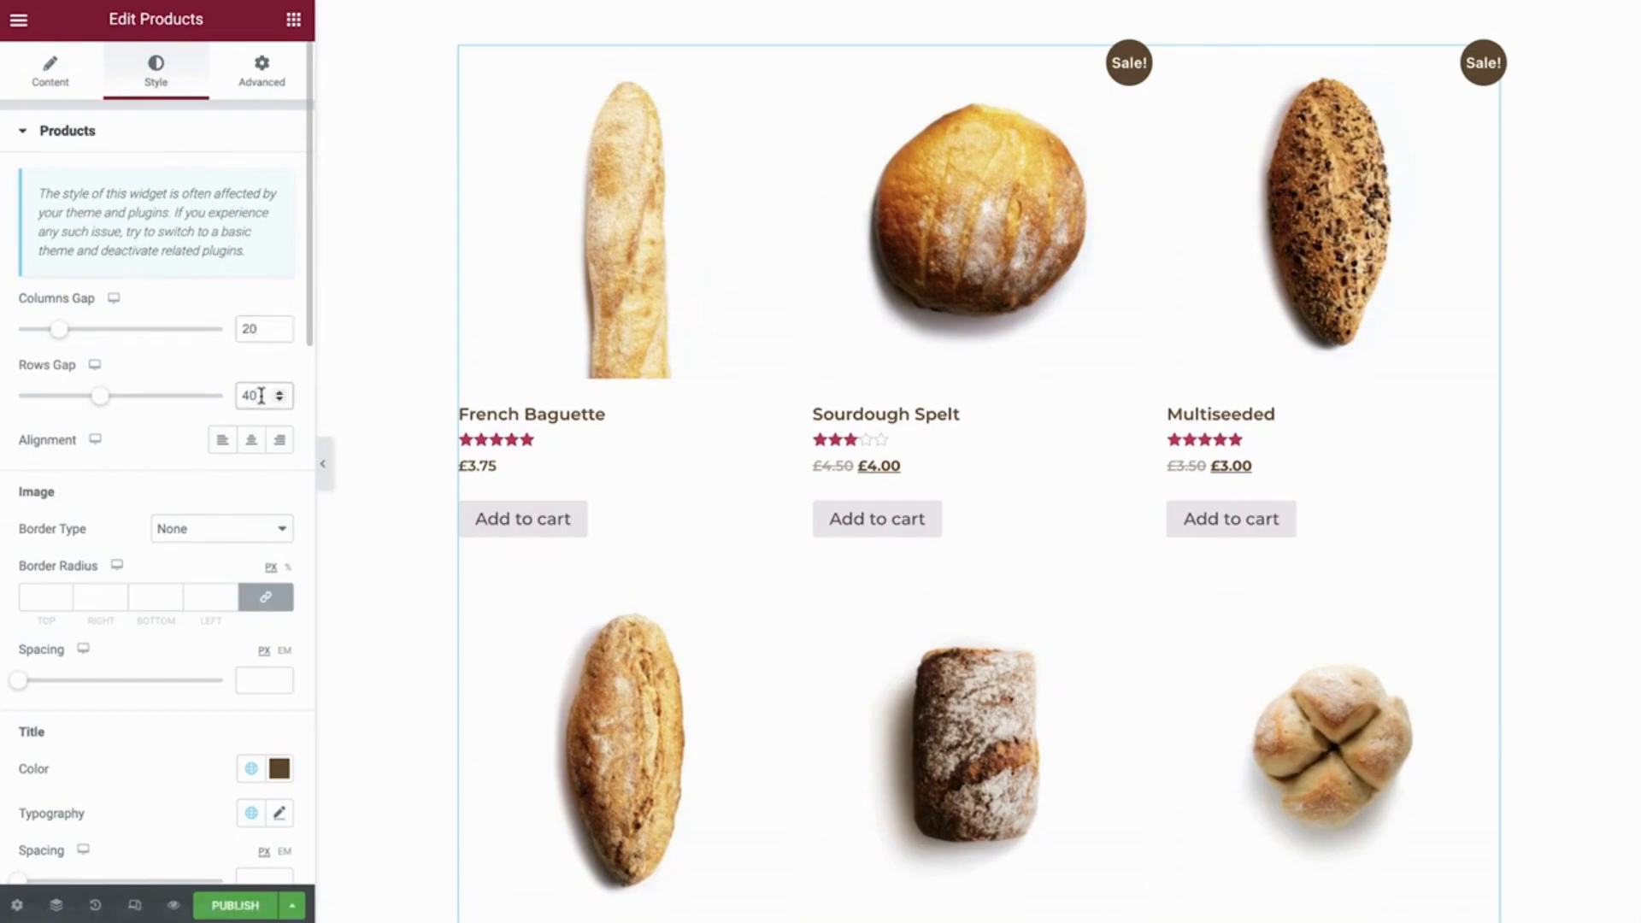
click(253, 441)
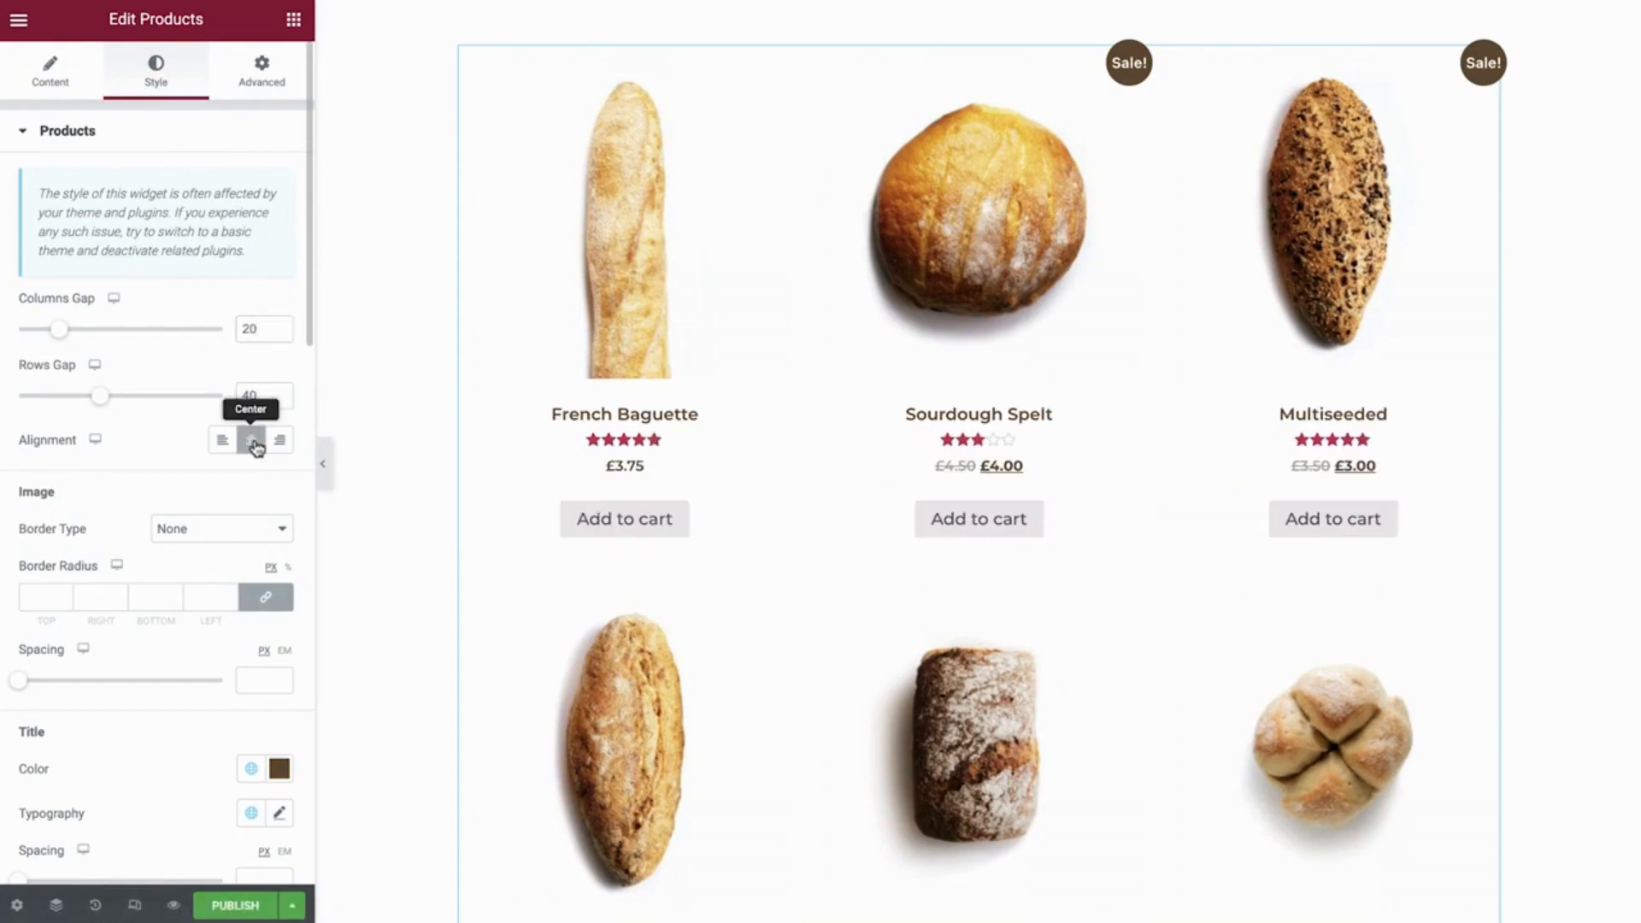
Try a solid product image border with width 2, and reset the border type to None
click(256, 528)
click(263, 553)
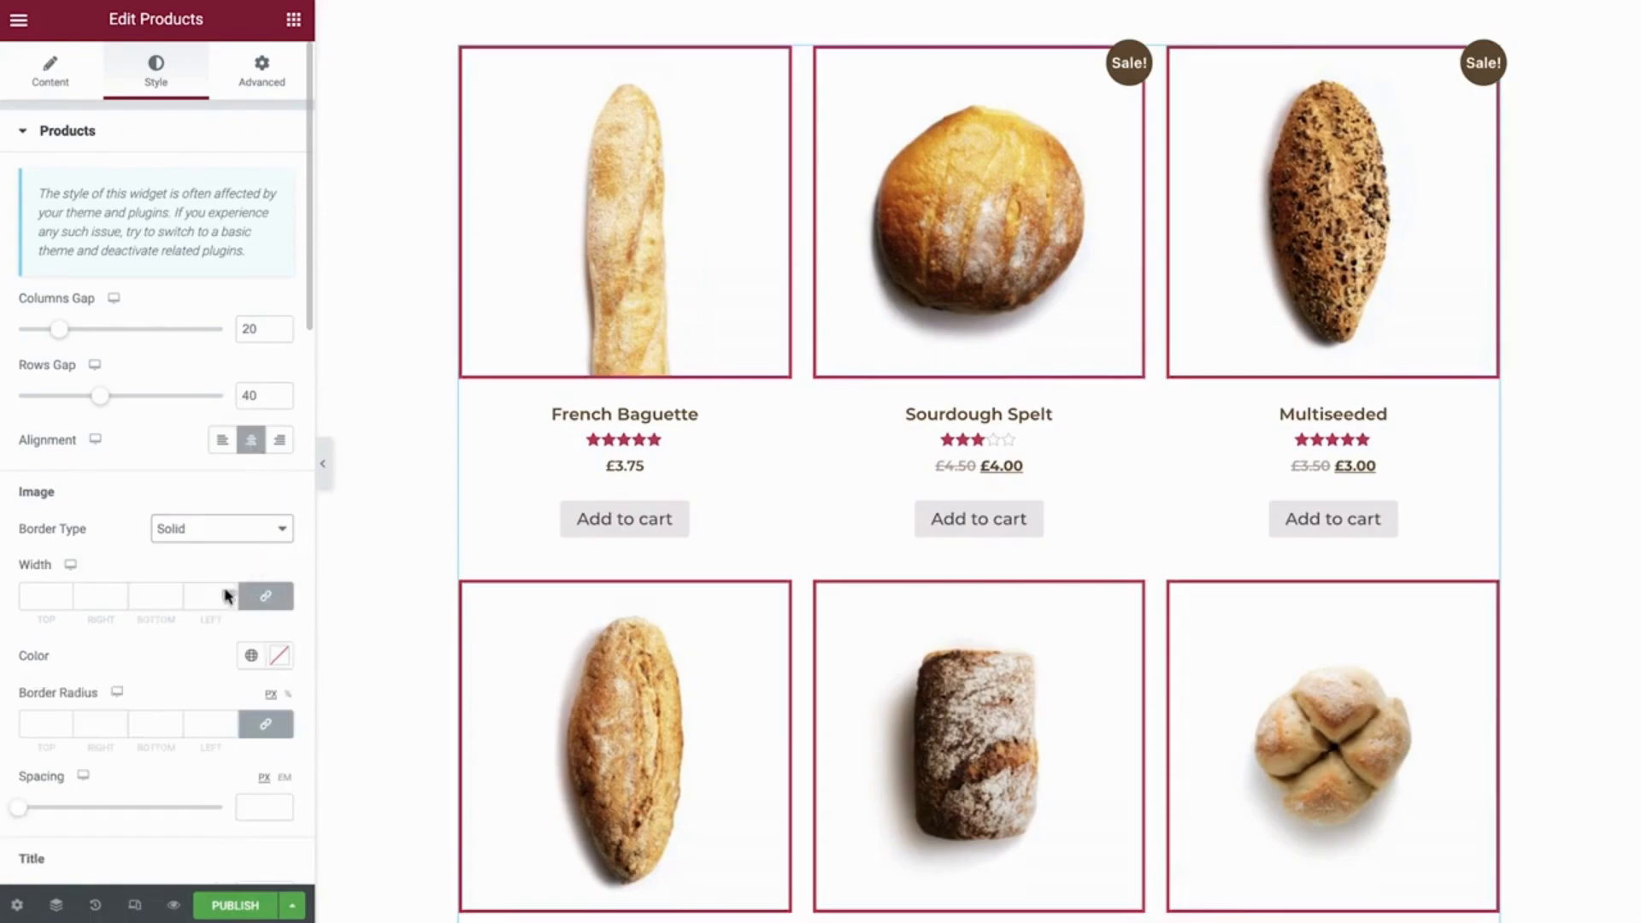
click(251, 656)
click(247, 528)
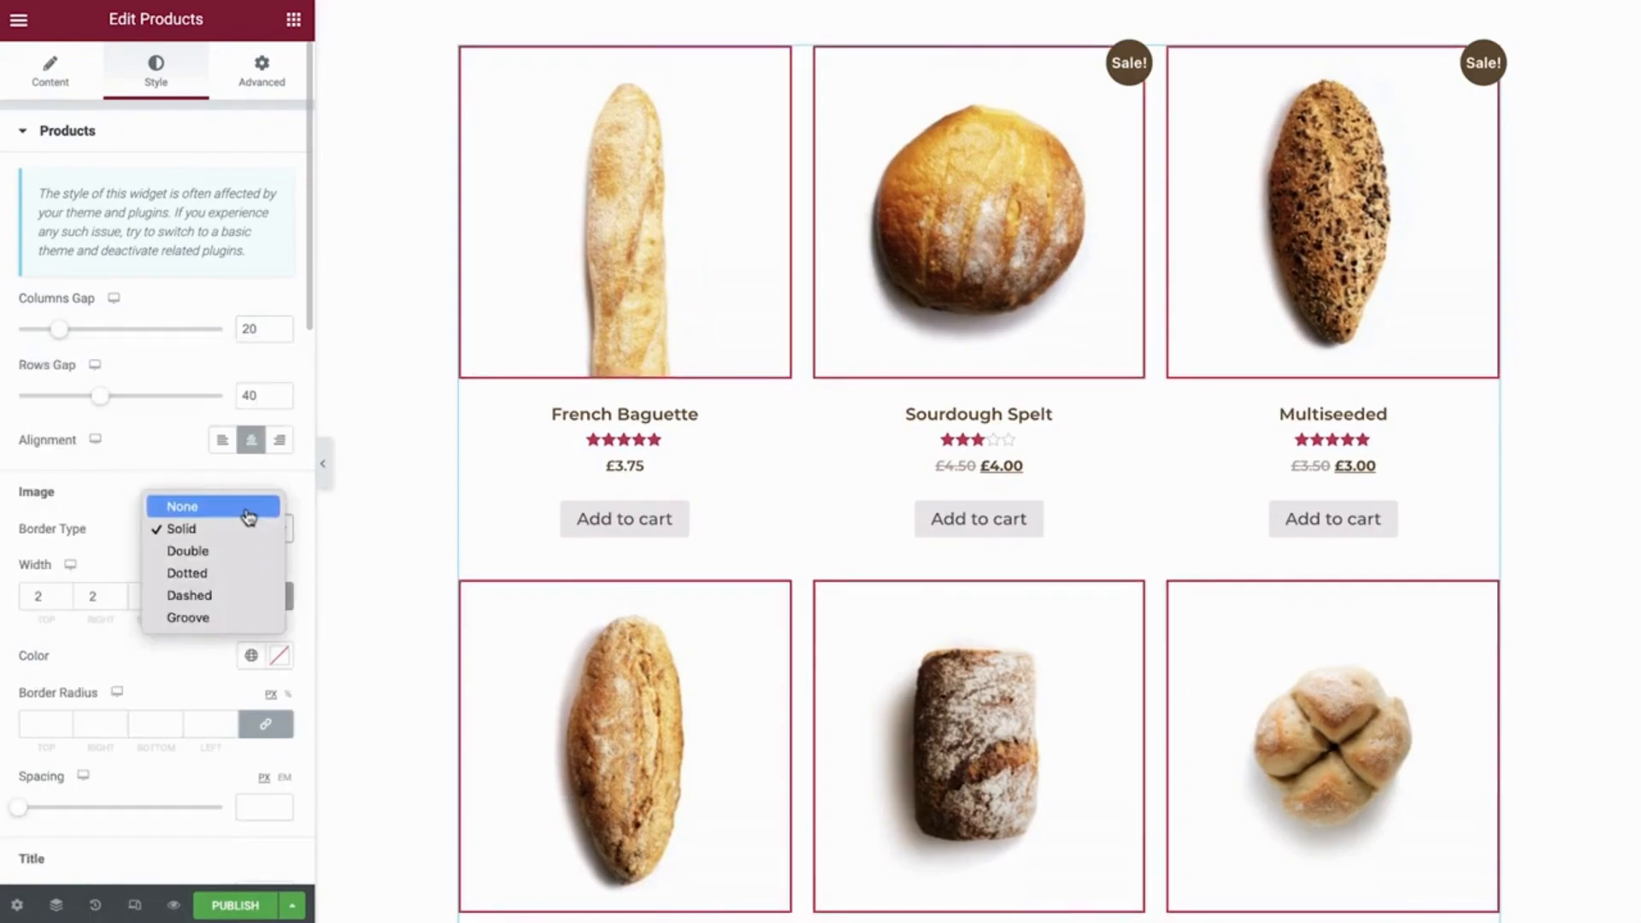
click(248, 511)
Set the product image spacing to 20 px and give the product titles the Secondary global color
click(258, 680)
text(20)
scroll(175, 775, down, 7)
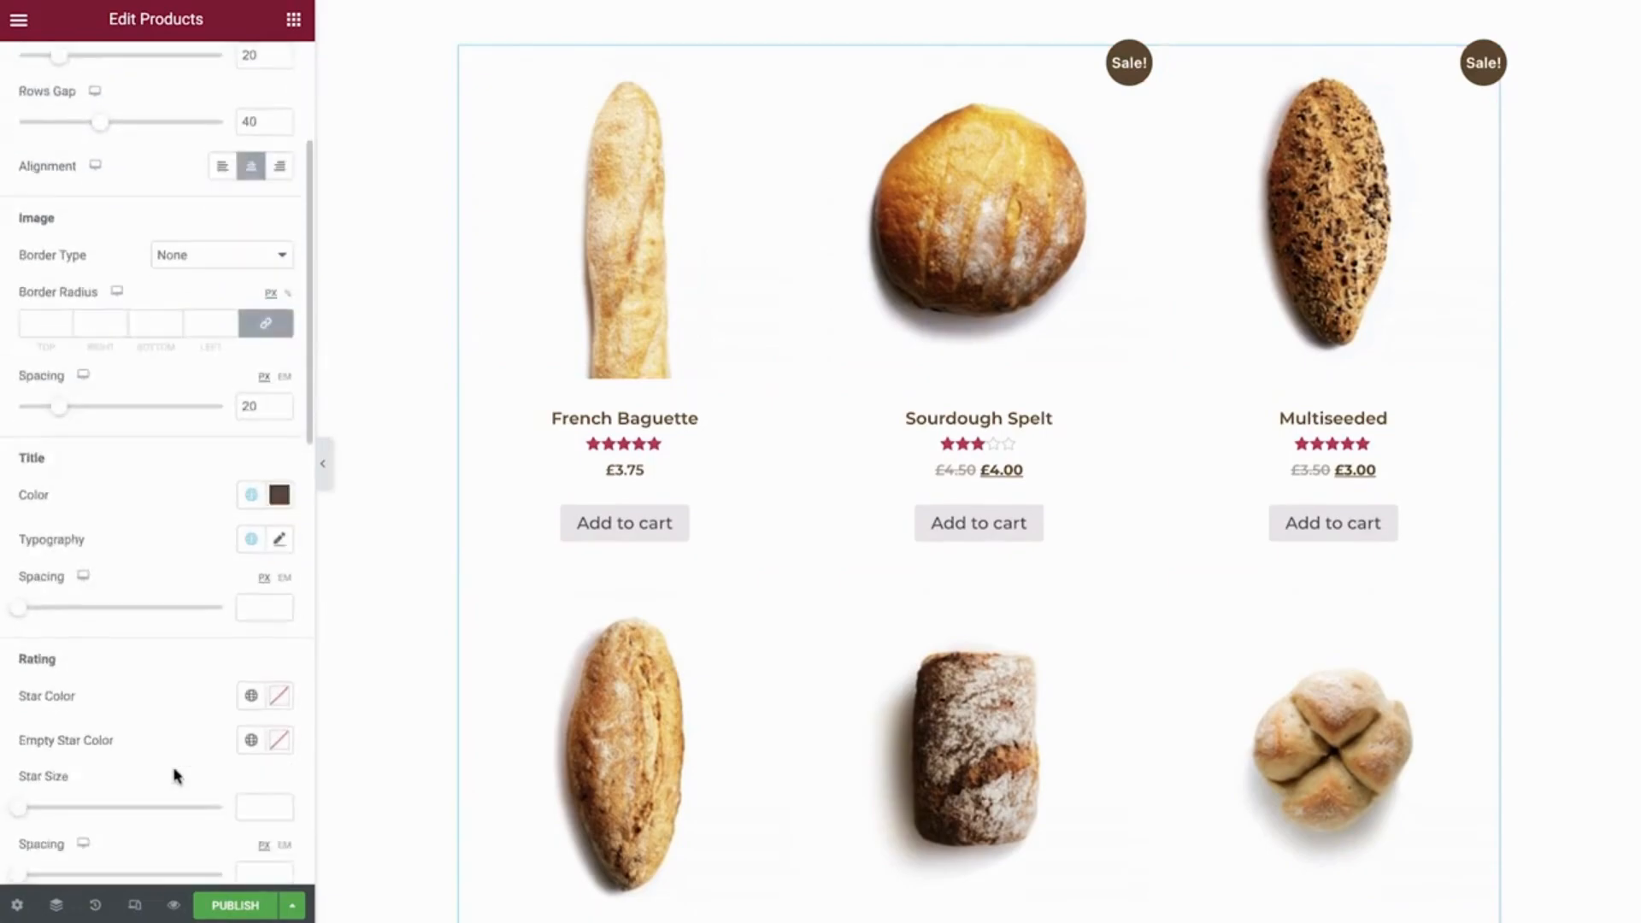
click(251, 126)
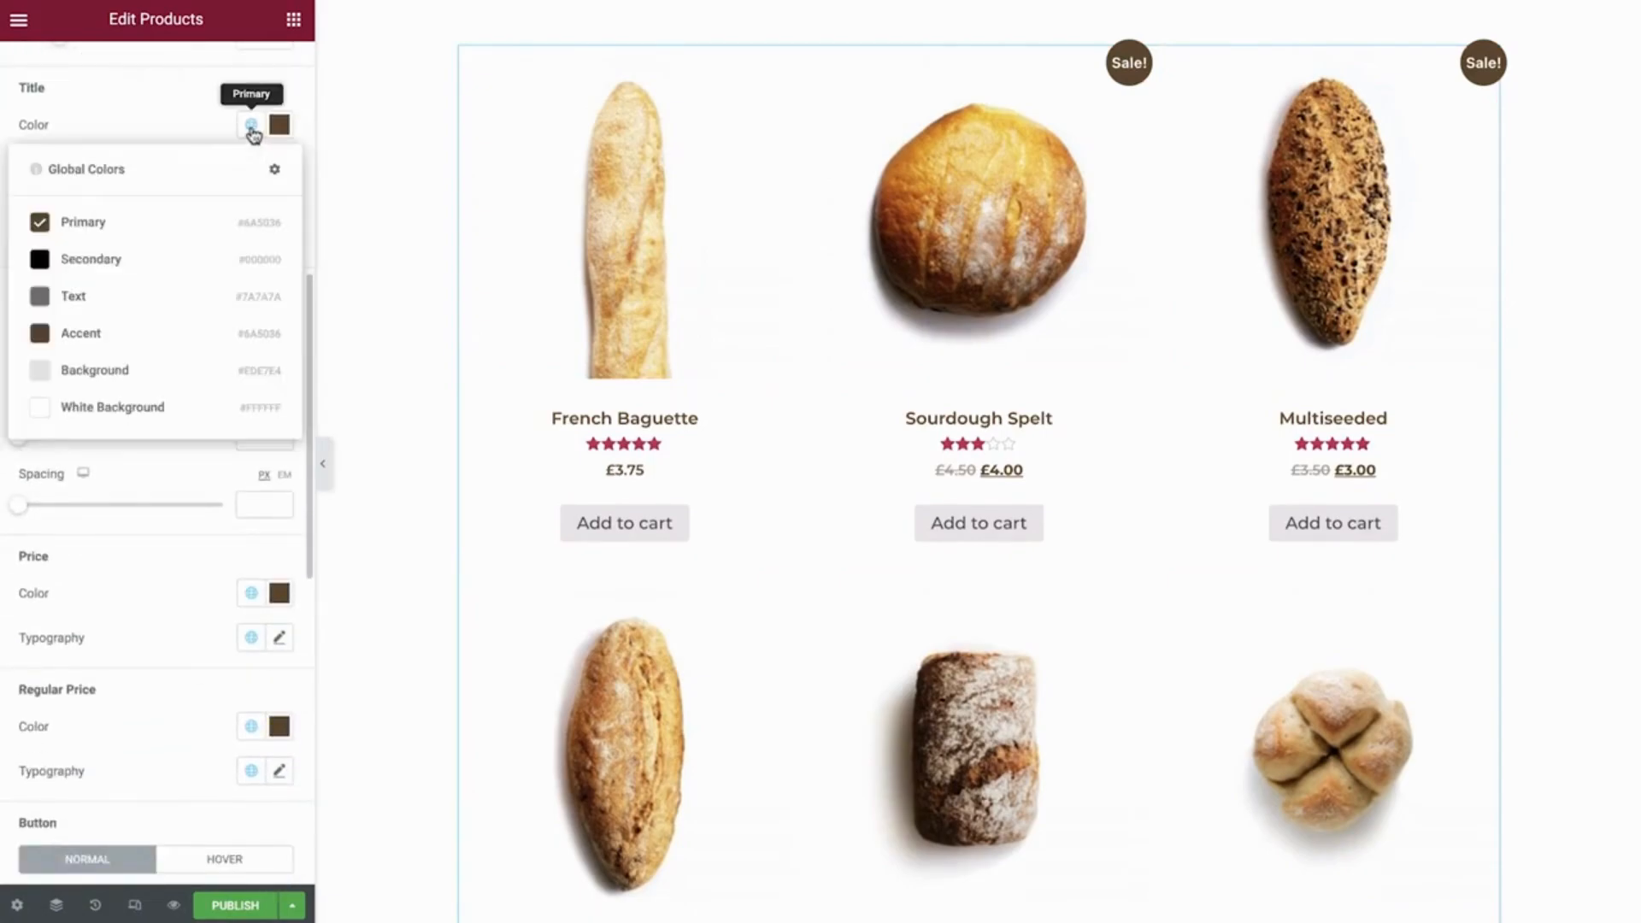
click(157, 260)
Style the product titles in Montserrat weight 600 at 24 px, with a title spacing of 0
click(250, 169)
click(190, 315)
click(279, 169)
drag(245, 336, 222, 336)
text(24)
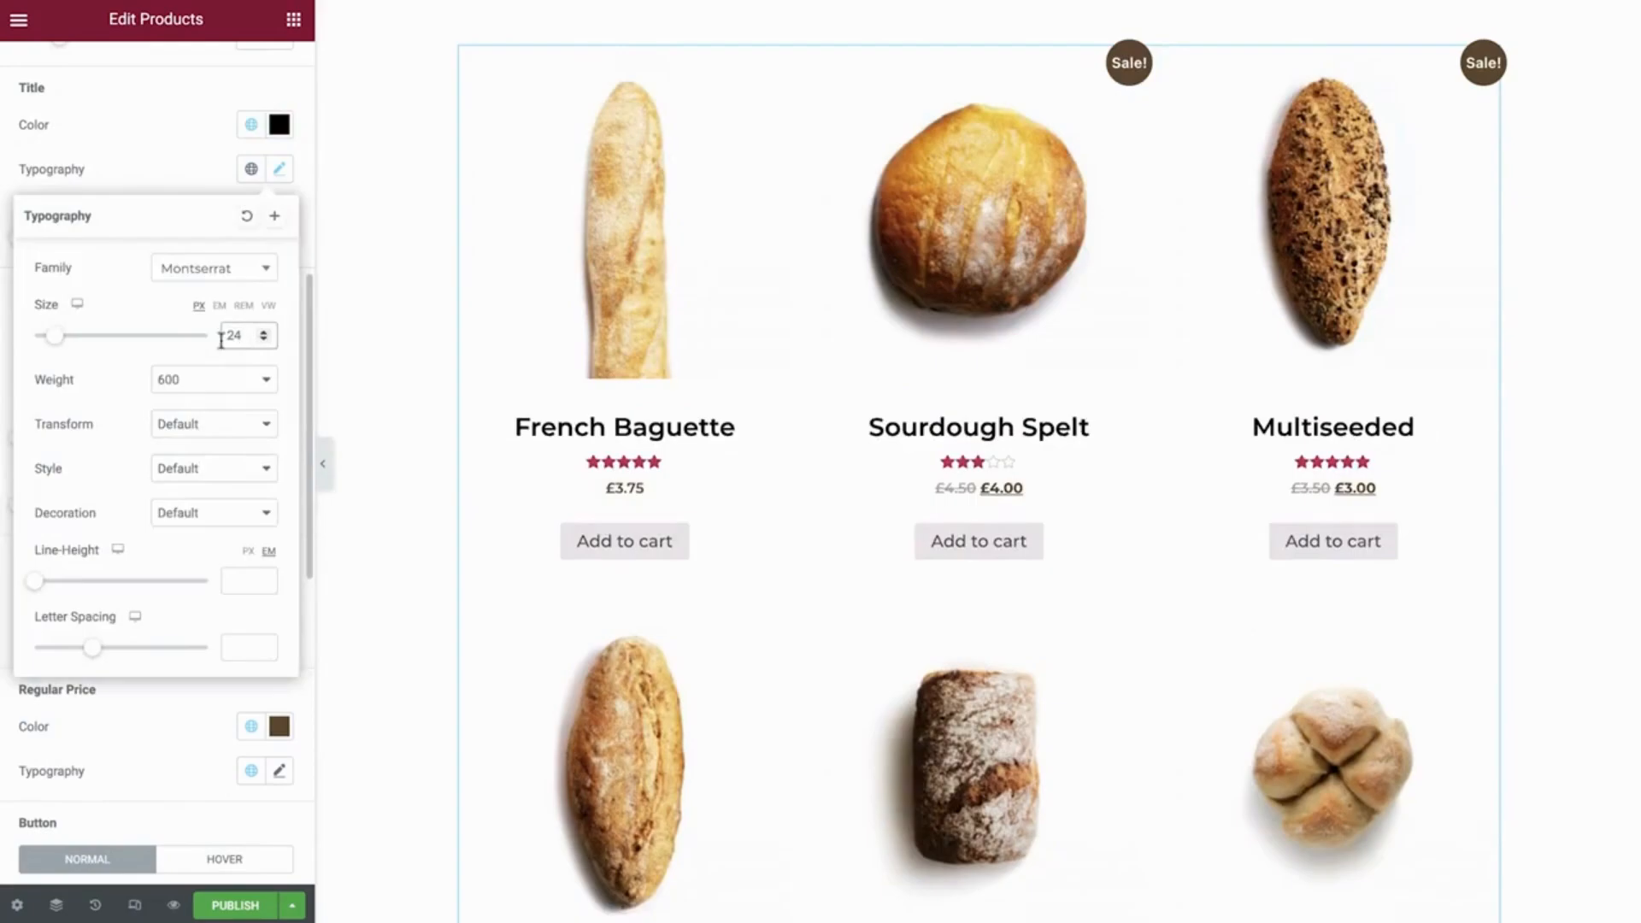
click(162, 184)
click(243, 235)
text(0)
Give the rating stars the Primary global color, a star size of 0.7 and a spacing of 10 px
click(251, 326)
click(174, 426)
click(246, 439)
text(0.7)
click(256, 505)
text(10)
scroll(191, 586, down, 3)
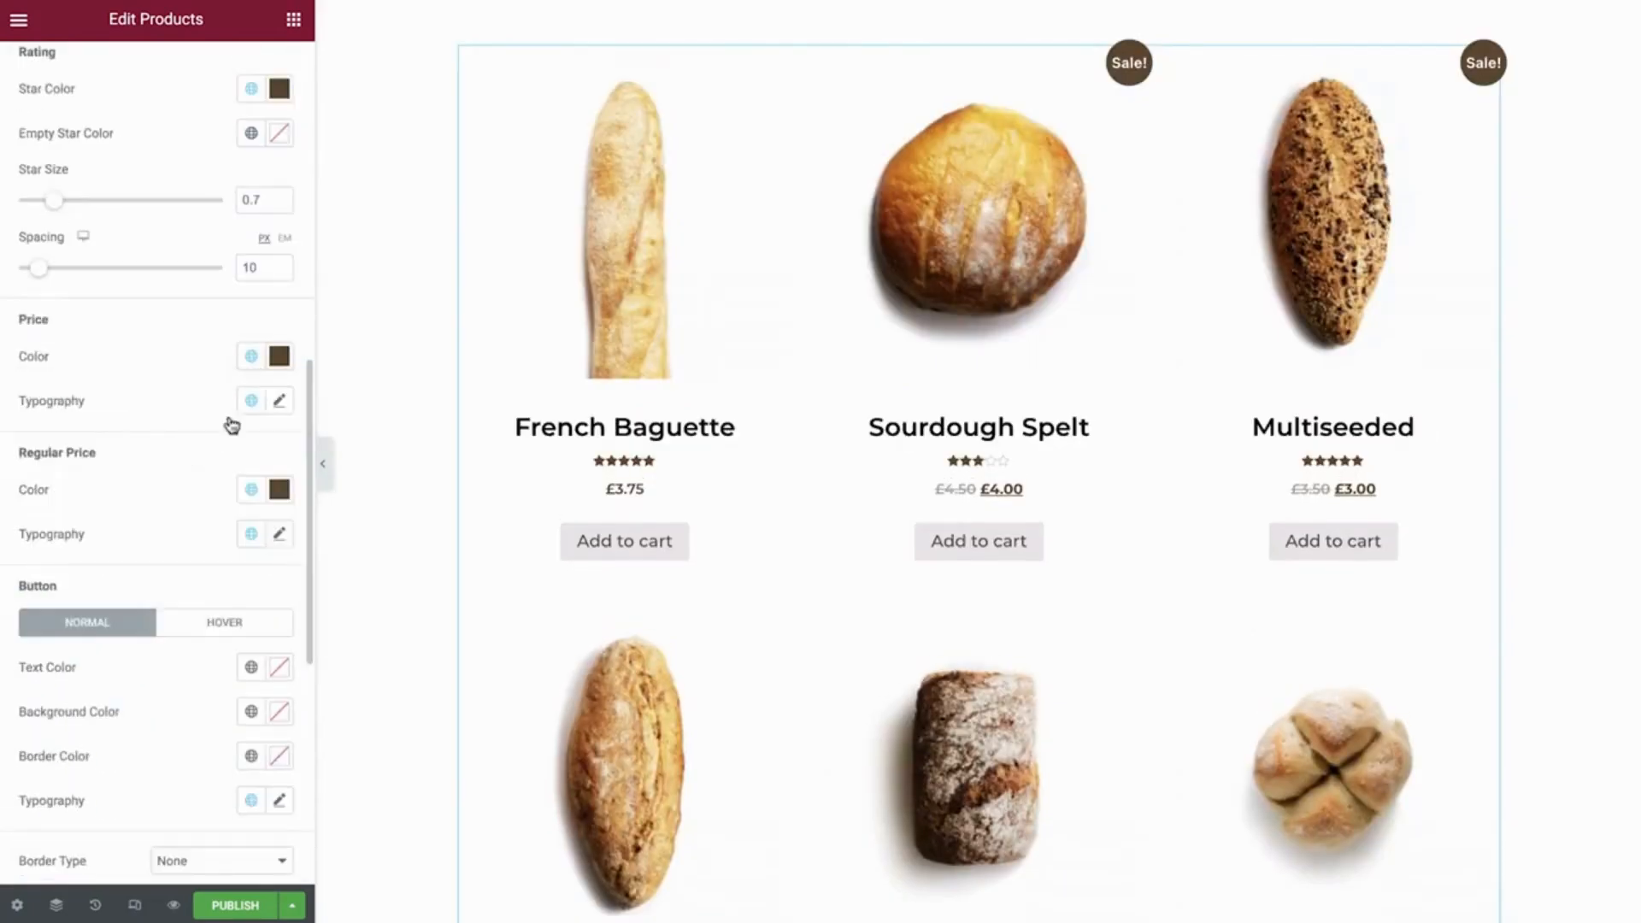
Apply the Price Titles global font to both the price and the regular price of the products
click(252, 400)
scroll(176, 567, down, 3)
click(161, 629)
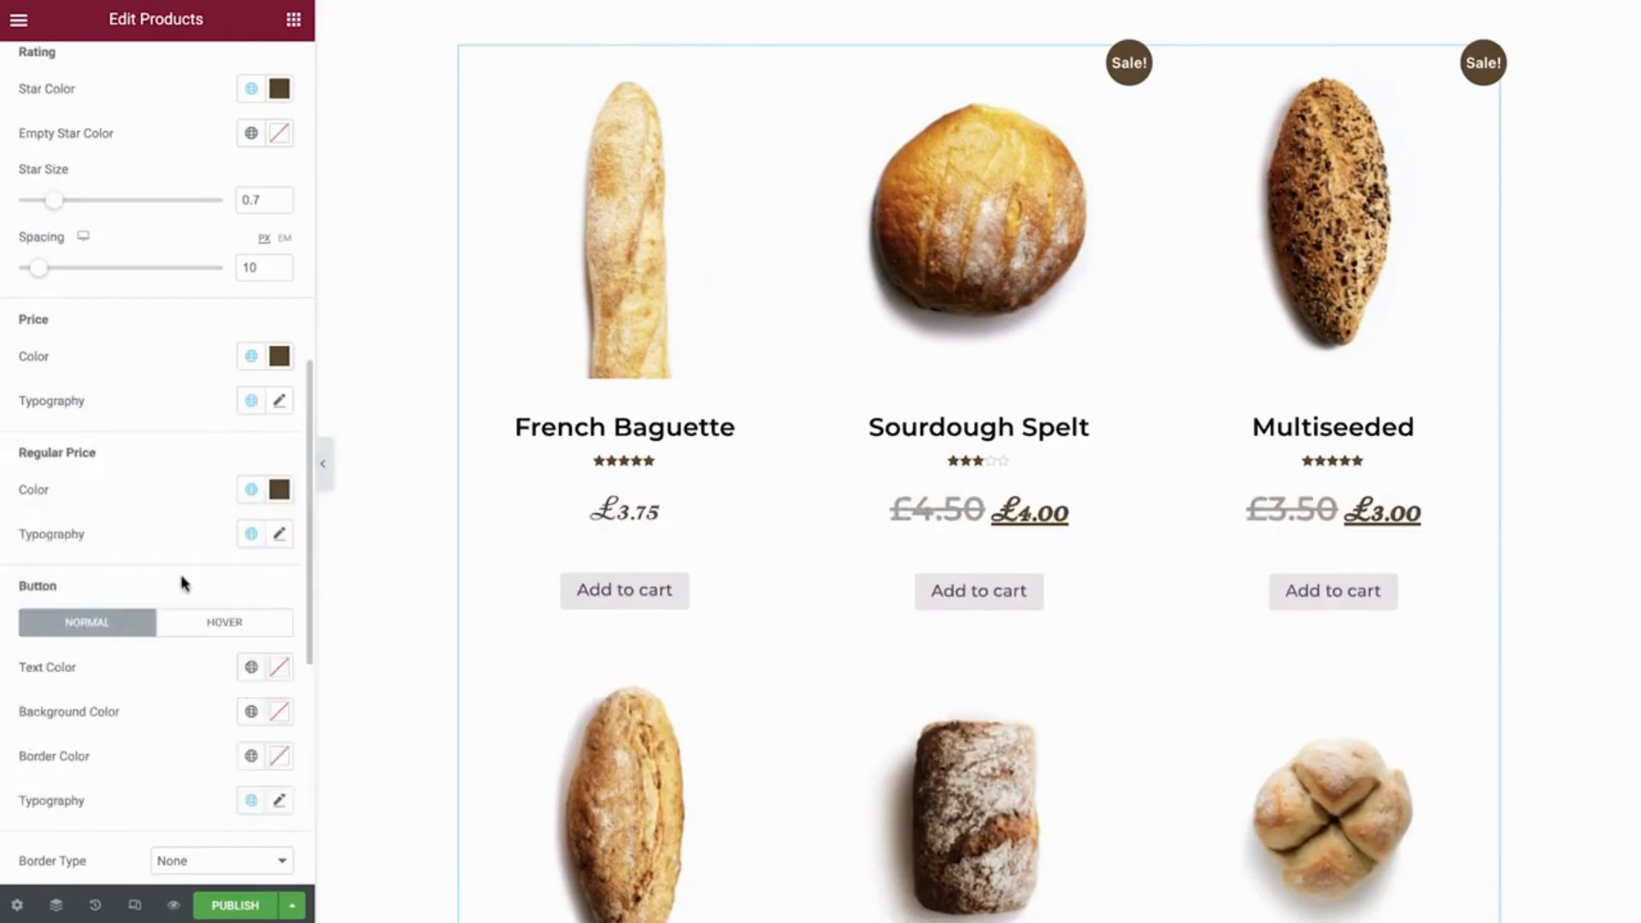
click(251, 533)
scroll(146, 641, down, 3)
click(137, 769)
Style the normal button state with Secondary text and border colors, White Background fill and the Button S Text global font
scroll(139, 777, down, 5)
click(251, 333)
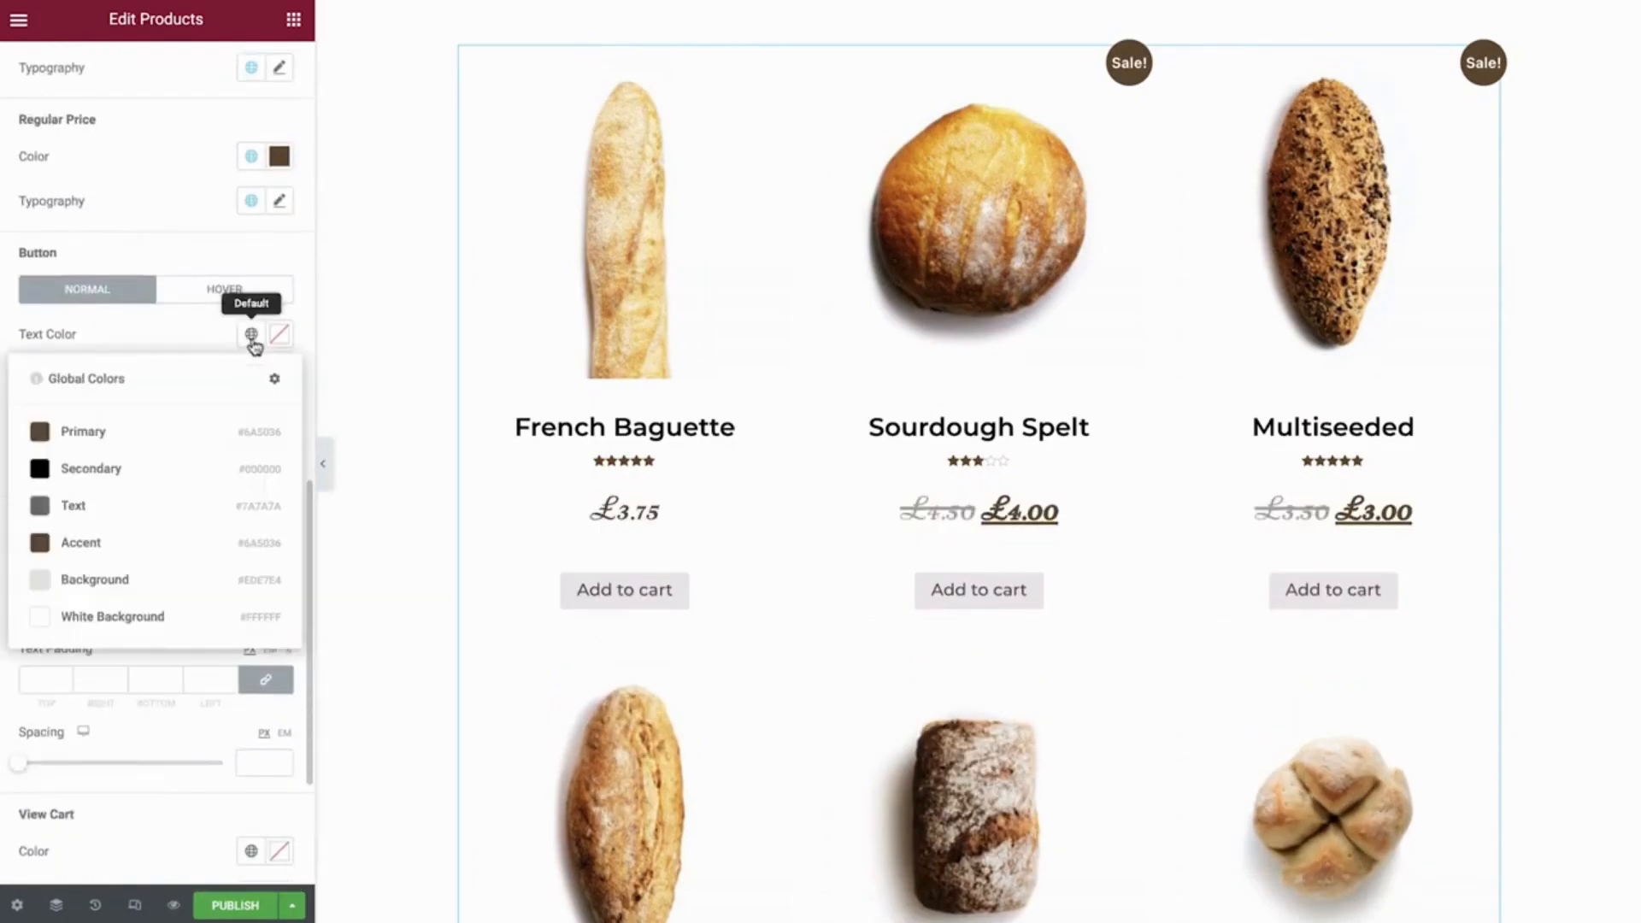
click(202, 469)
click(251, 378)
click(128, 660)
click(252, 467)
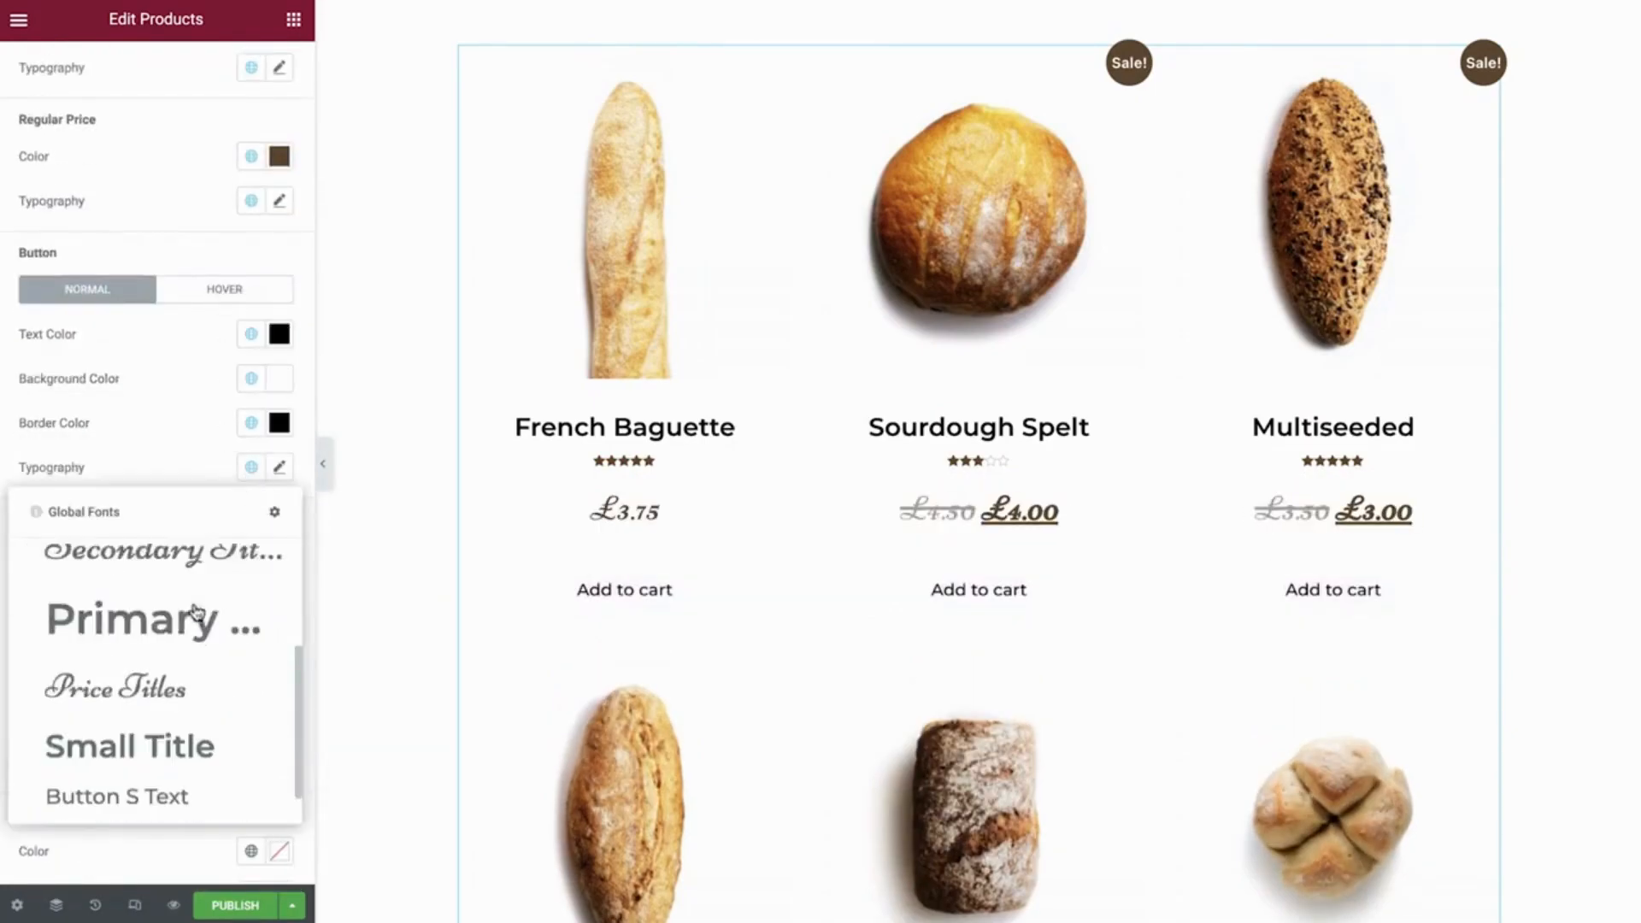
scroll(145, 701, down, 2)
click(141, 741)
Style the button's hover state with White Background text and the Secondary global color for background and border
click(226, 290)
click(250, 334)
click(128, 615)
click(251, 378)
click(154, 512)
click(251, 423)
click(161, 556)
Give the buttons a solid border of width 2 with radius 0, text padding of 5 and 30 px, and spacing of 5 px
click(205, 485)
click(198, 512)
text(0)
click(266, 718)
double_click(41, 717)
text(5)
key(Tab)
text(30)
key(Tab)
text(55)
Give the View Cart link the Primary global color and a global font
scroll(171, 846, down, 4)
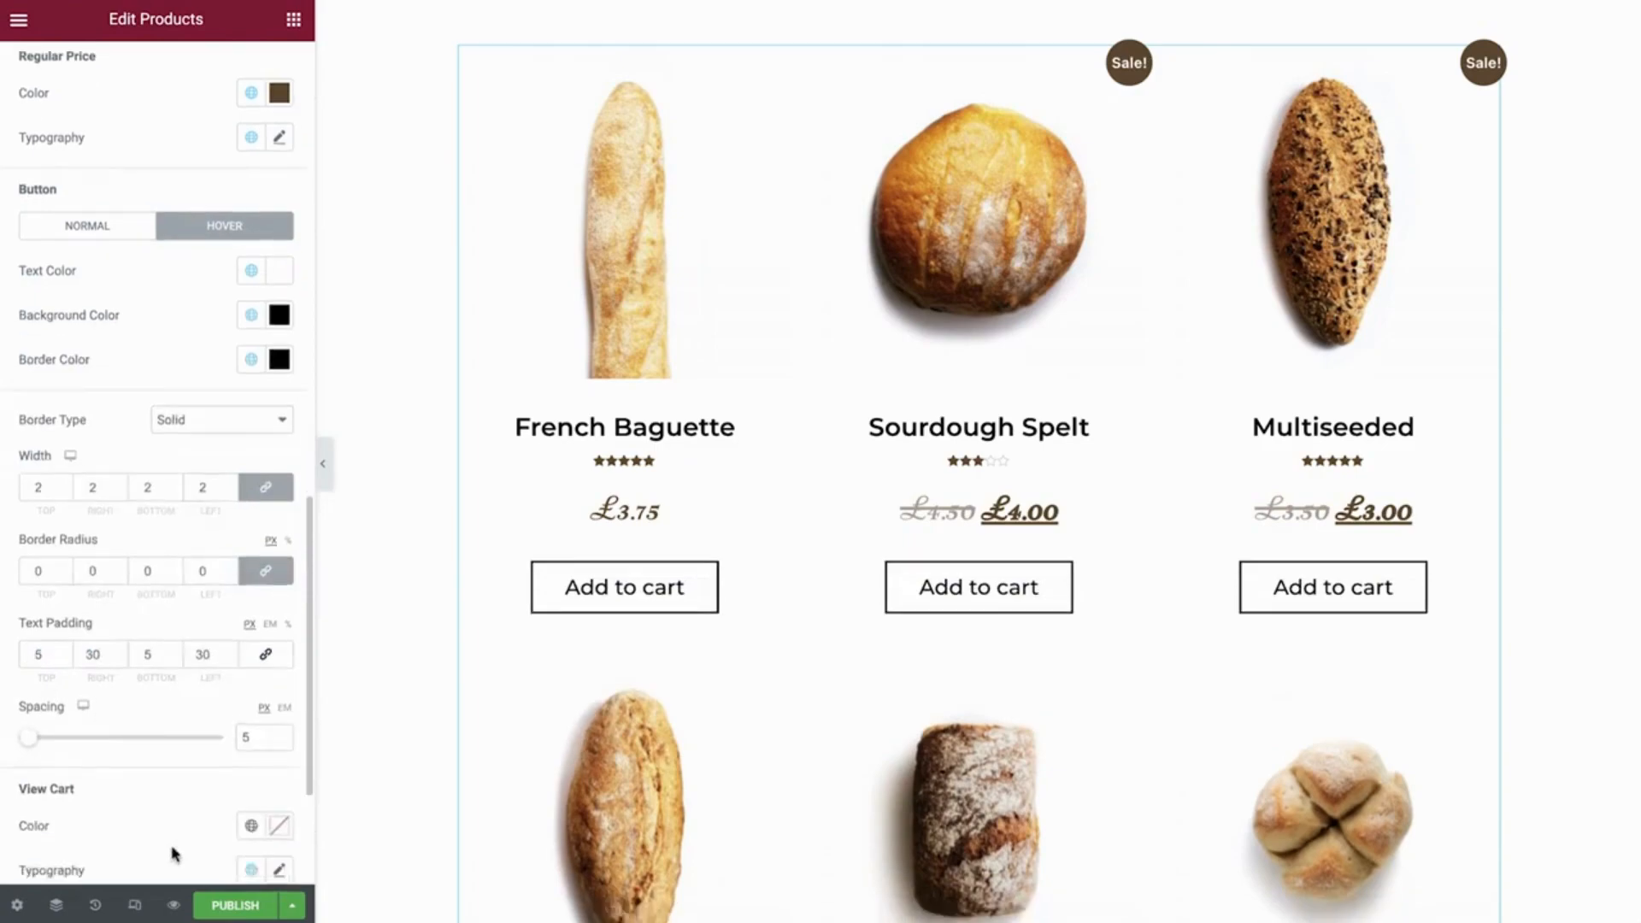
click(251, 596)
click(200, 693)
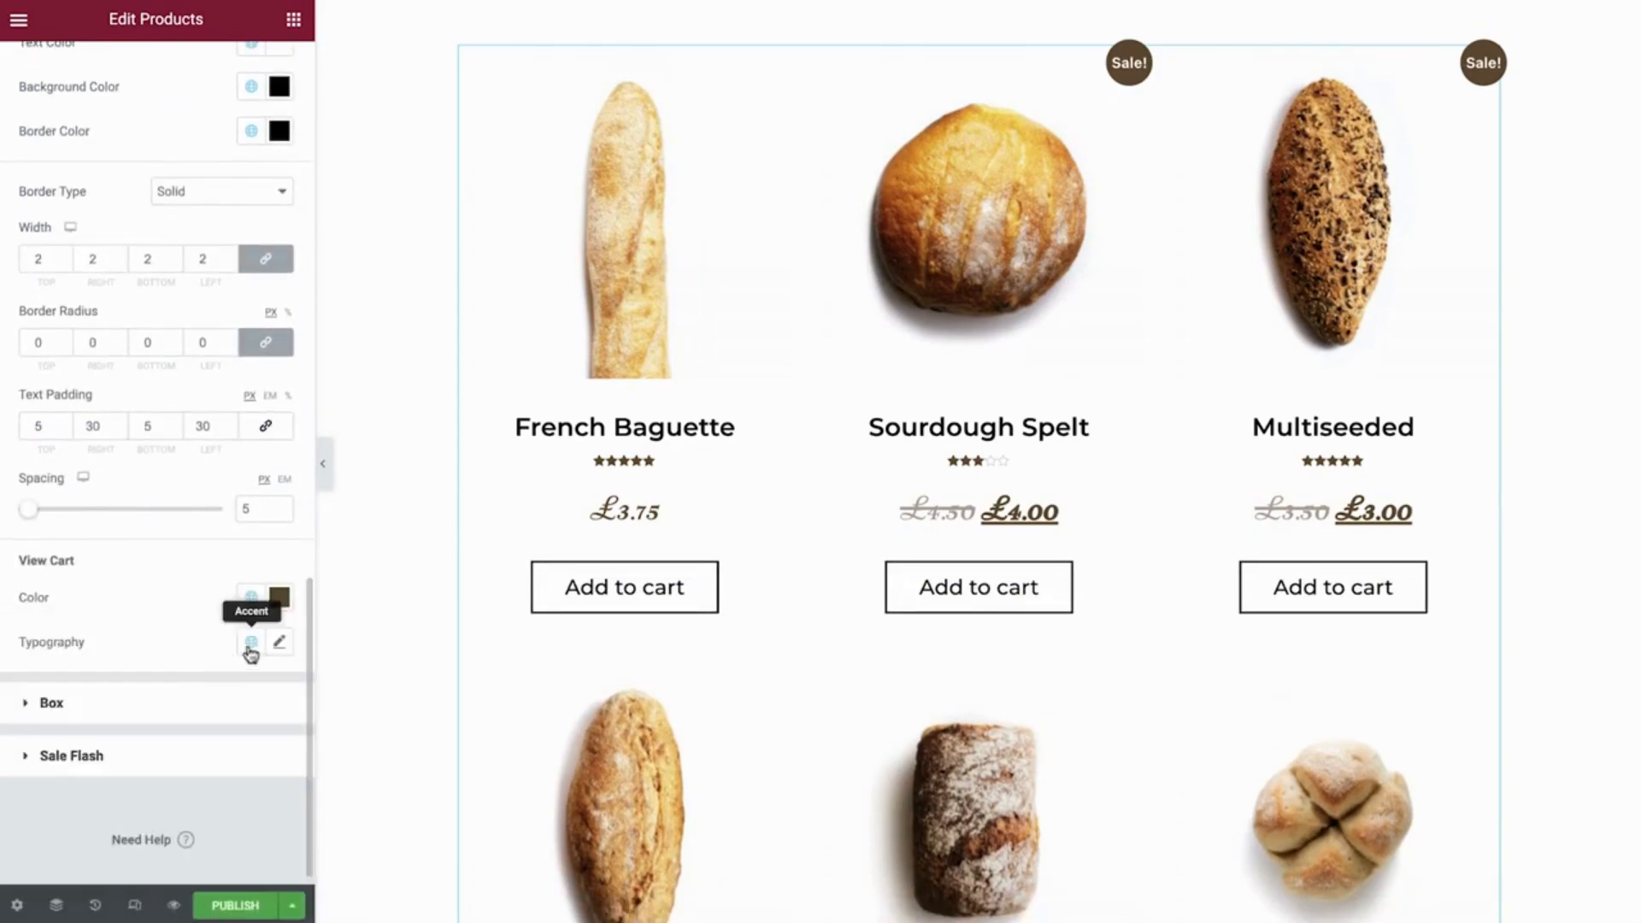
click(251, 642)
scroll(238, 593, down, 3)
click(238, 593)
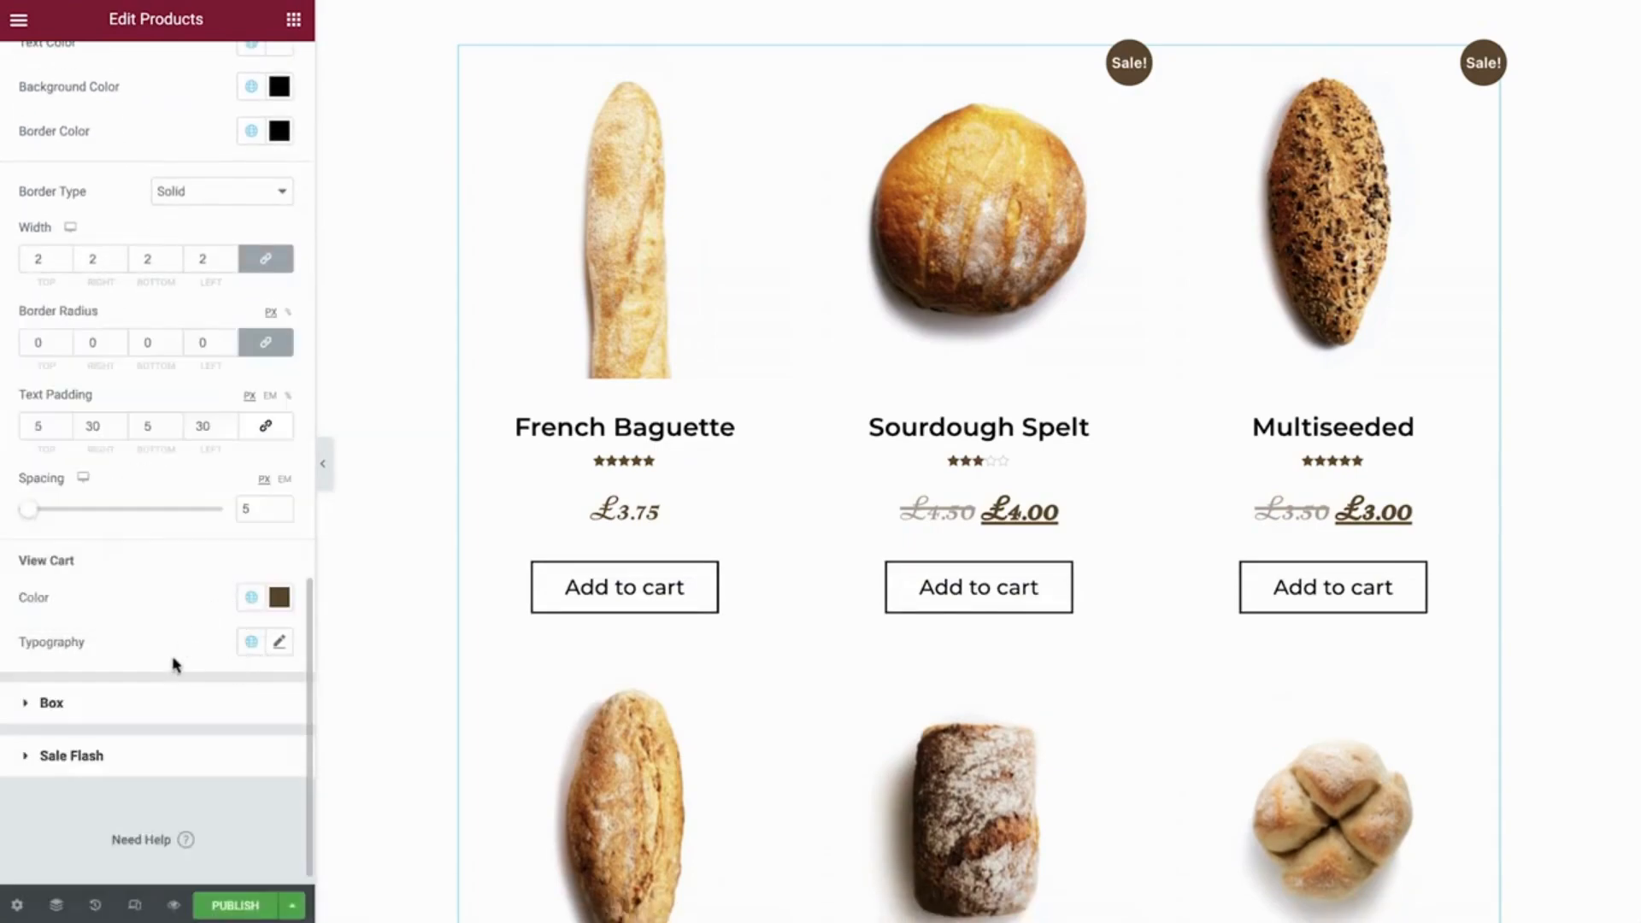
Try a product box border of width 2 with radius 0 and 20 px padding, and clear the padding
click(151, 713)
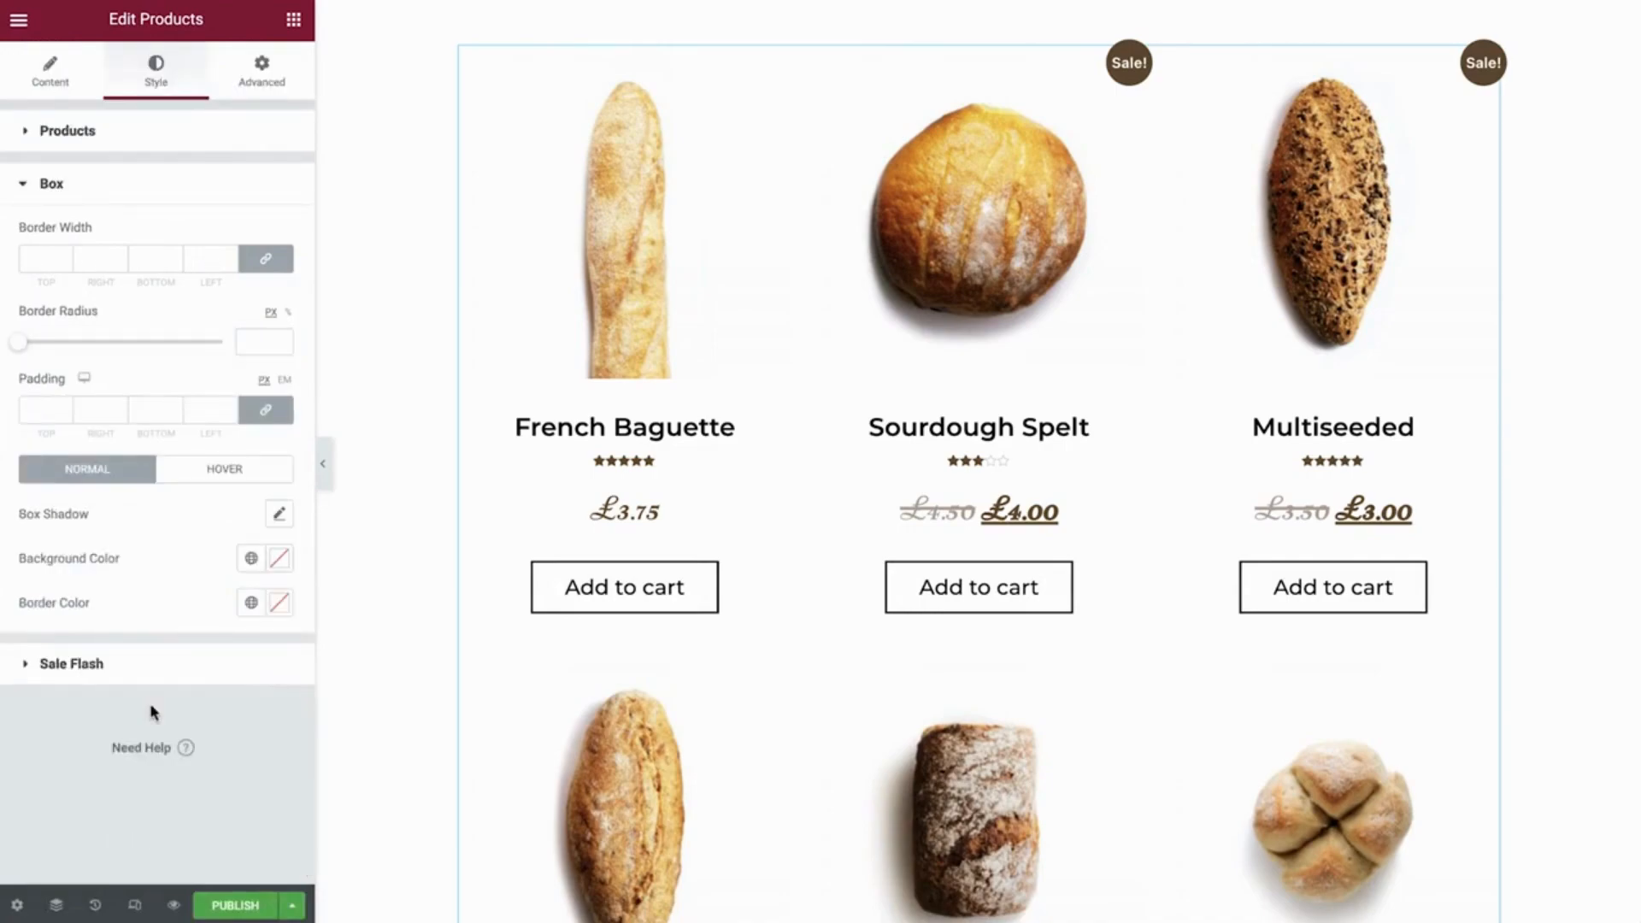
click(229, 256)
click(229, 255)
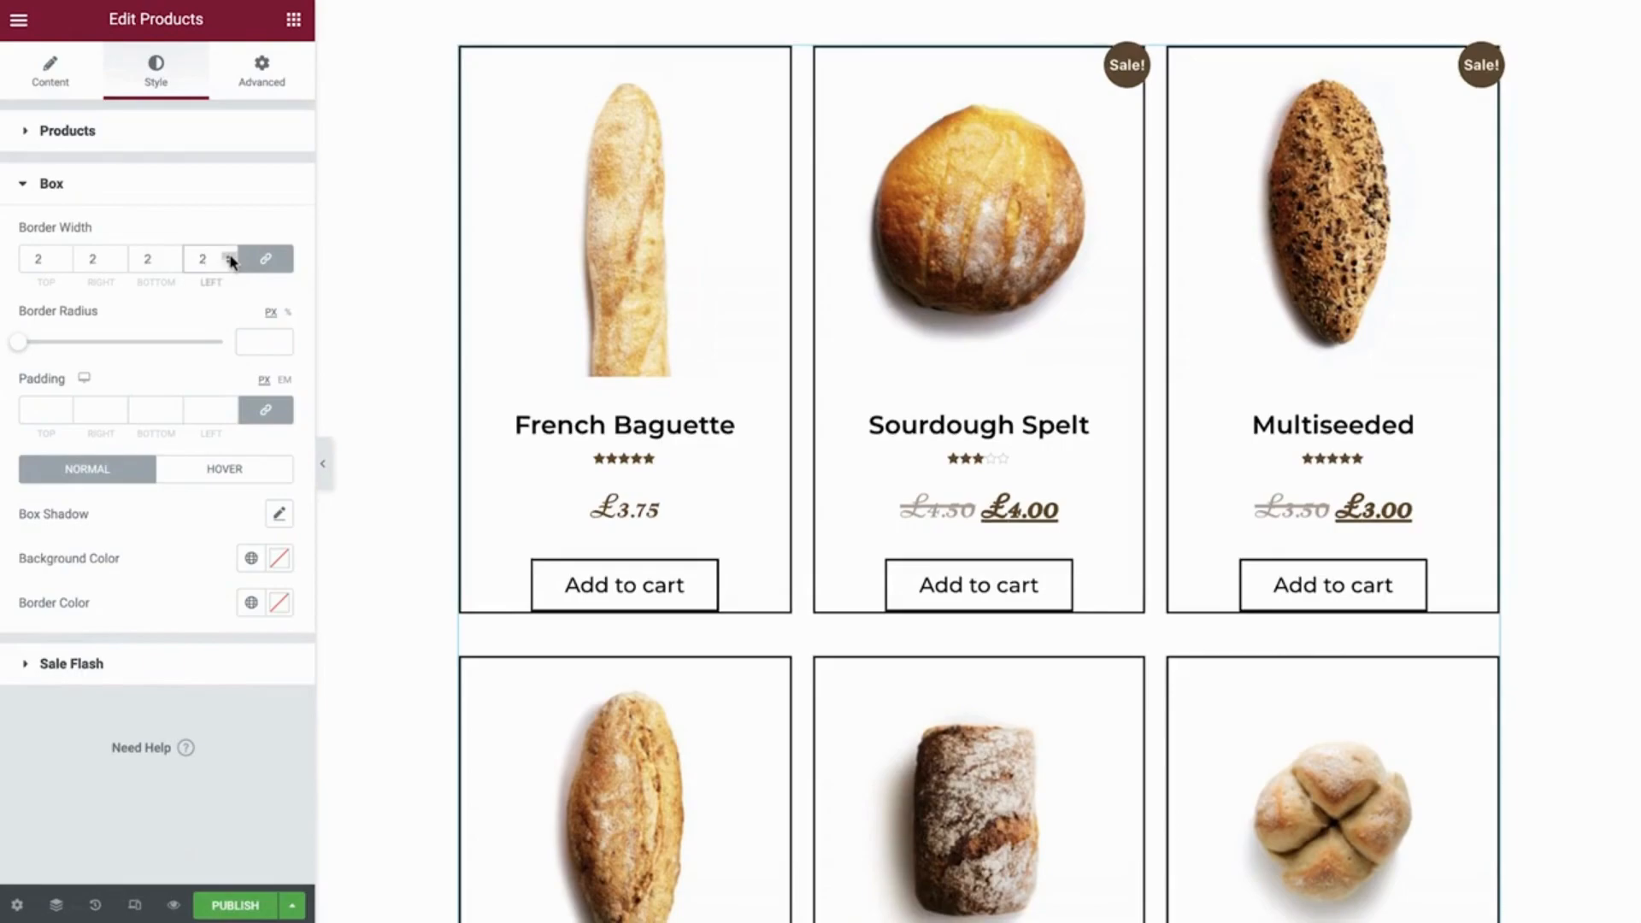
mouse_move(18, 343)
mouse_down()
mouse_move(32, 346)
mouse_move(5, 350)
mouse_up()
click(43, 409)
text(20)
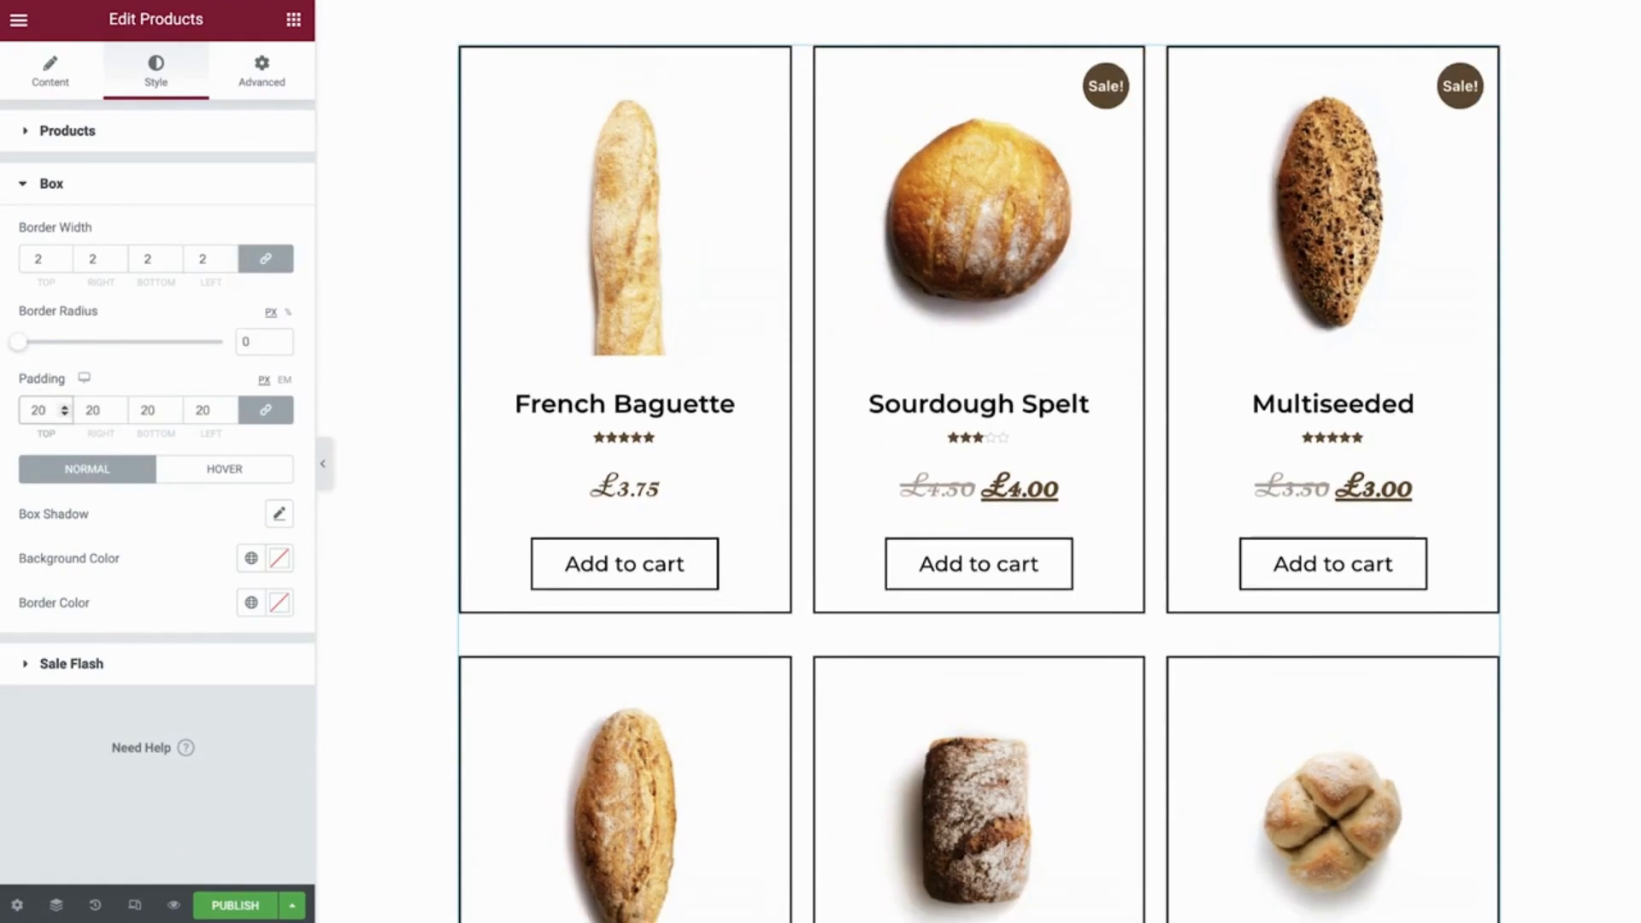
key(BackSpace)
key(BackSpace)
Look through the product box's shadow, background color and hover settings, and clear the box border width
click(280, 516)
click(255, 517)
click(253, 559)
click(252, 559)
click(252, 559)
click(252, 559)
click(214, 469)
click(132, 484)
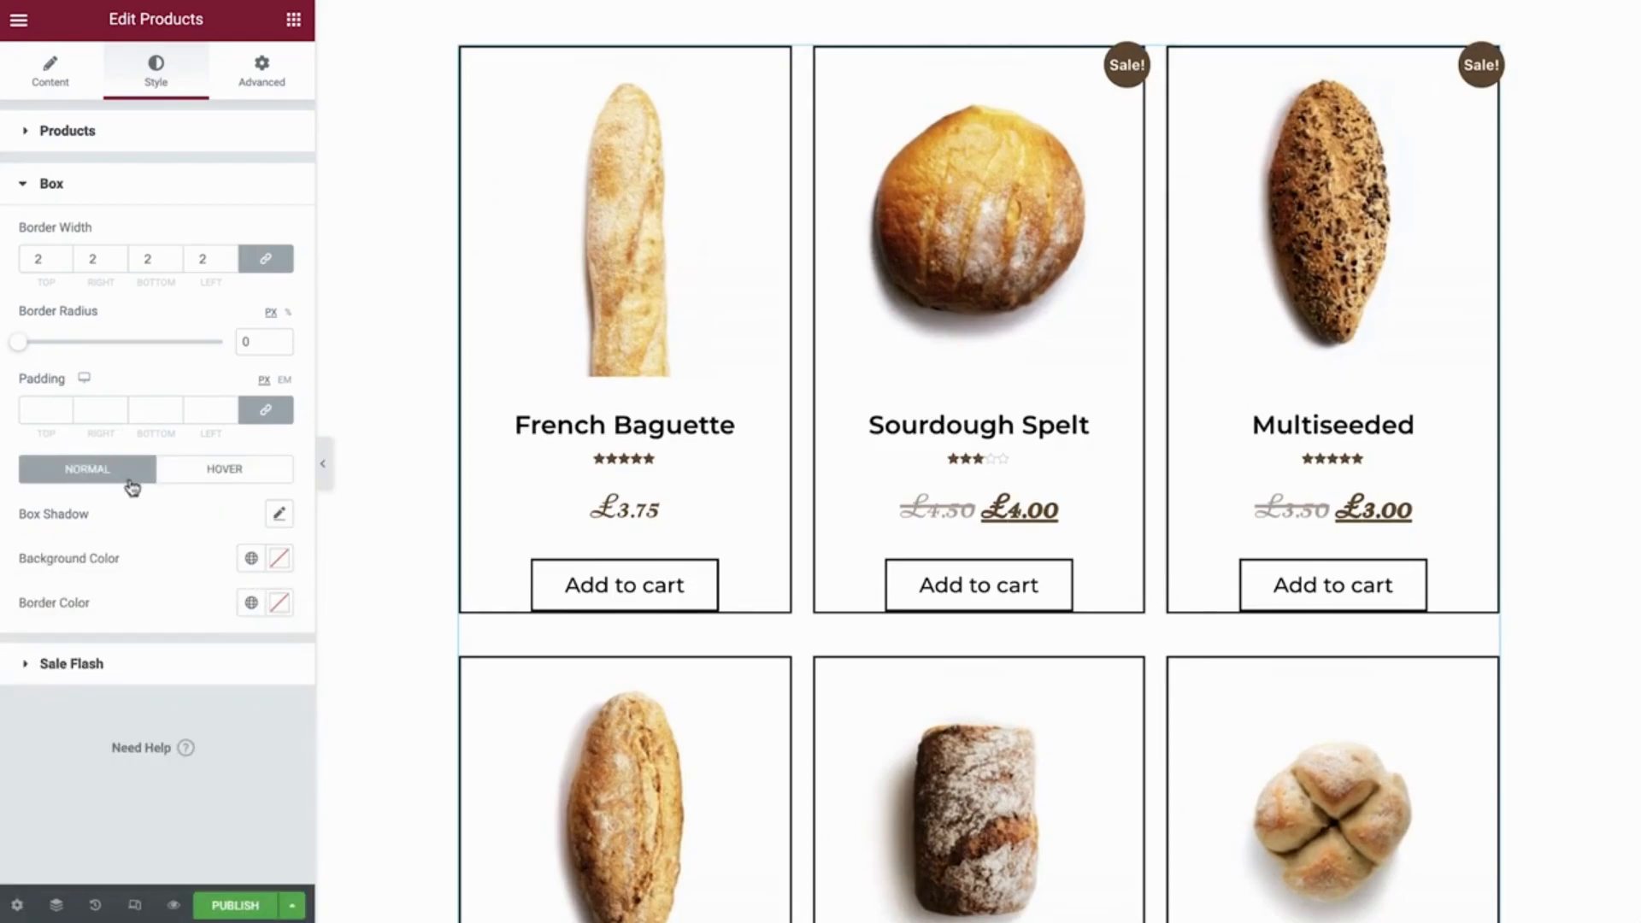
click(216, 260)
key(BackSpace)
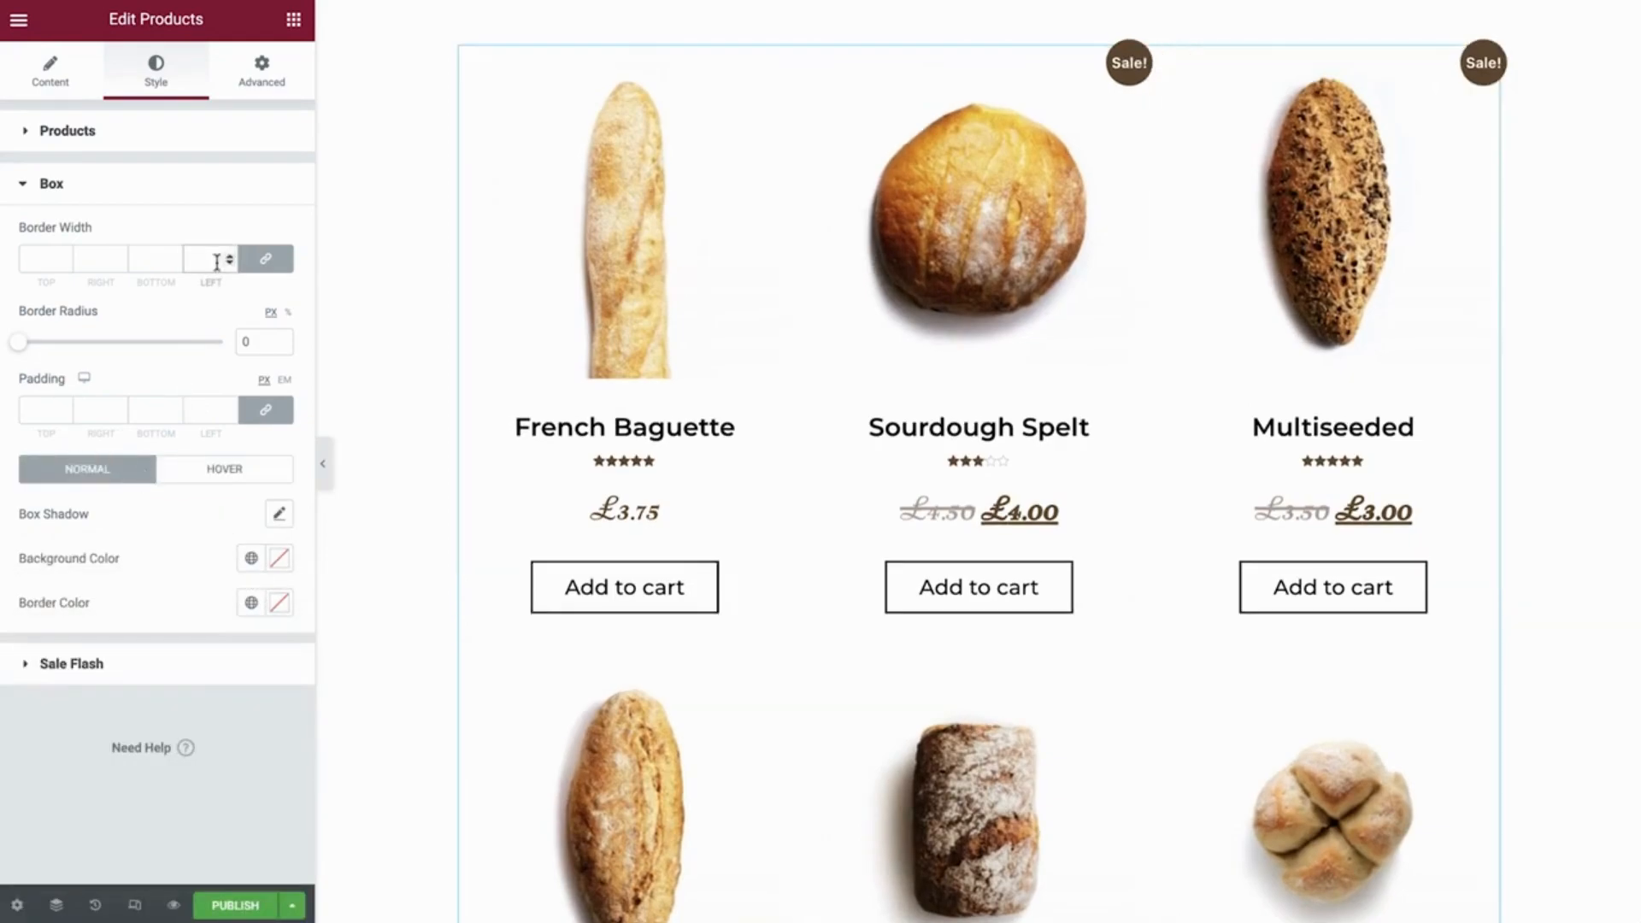
Style the sale flash with White Background text, the Primary global color as background and a global font
click(166, 193)
click(159, 248)
click(252, 341)
click(154, 623)
click(252, 386)
click(170, 479)
click(251, 430)
click(183, 520)
Set the sale flash's border radius, width and height to 50 px, and align it left with a distance of 10 px
click(247, 498)
text(50)
click(246, 566)
text(50)
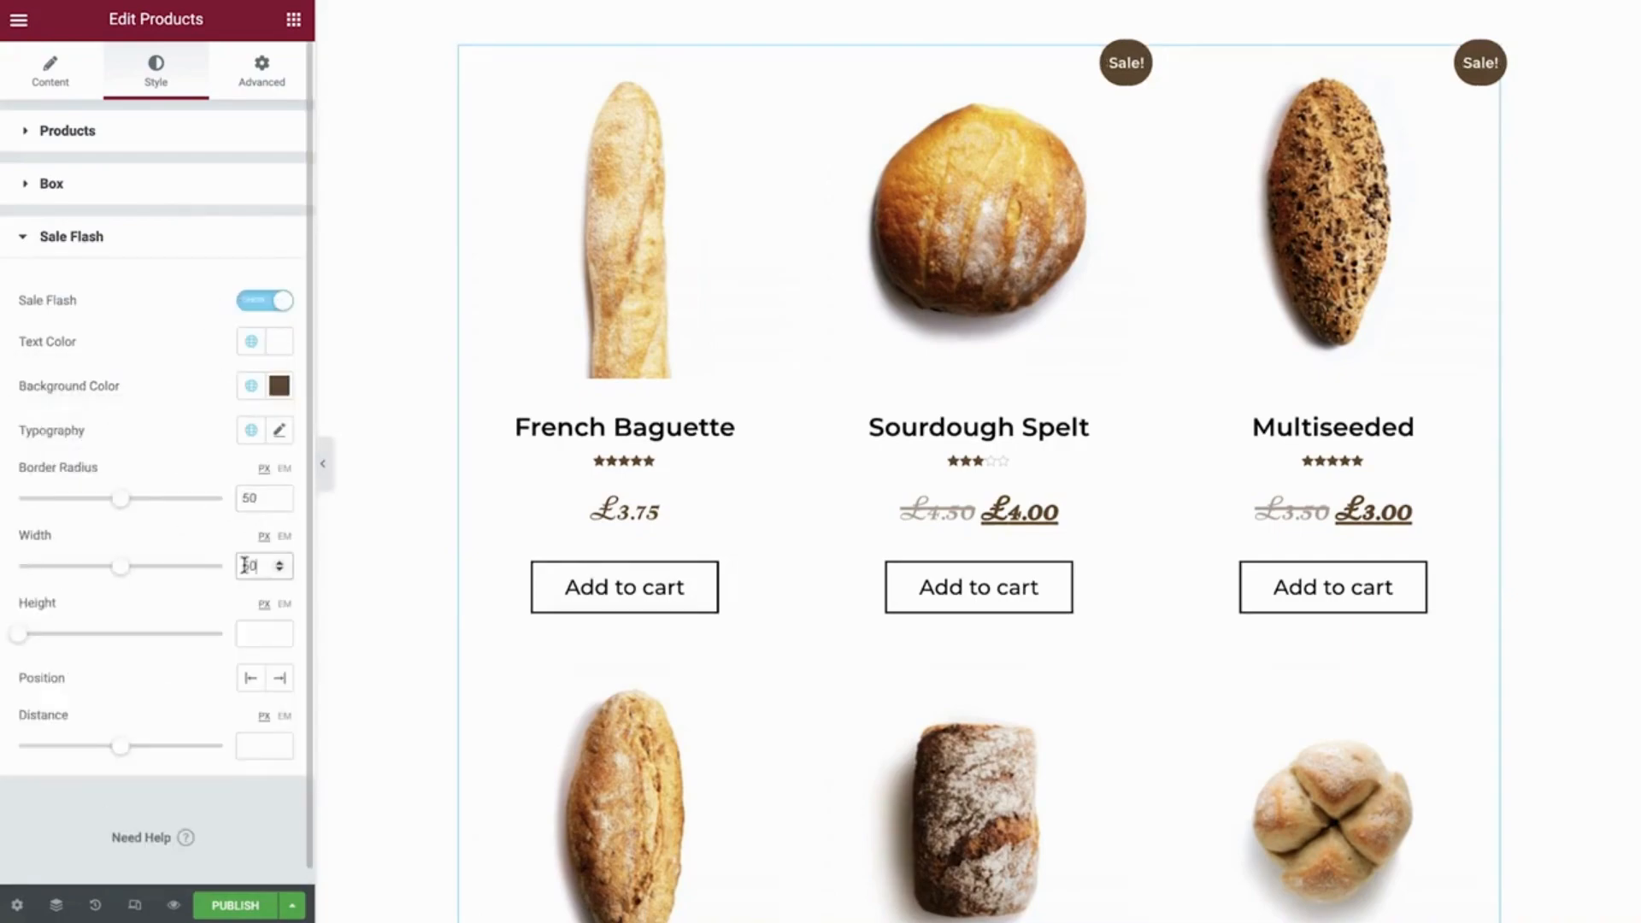
click(246, 634)
text(50)
click(250, 679)
drag(119, 746, 171, 746)
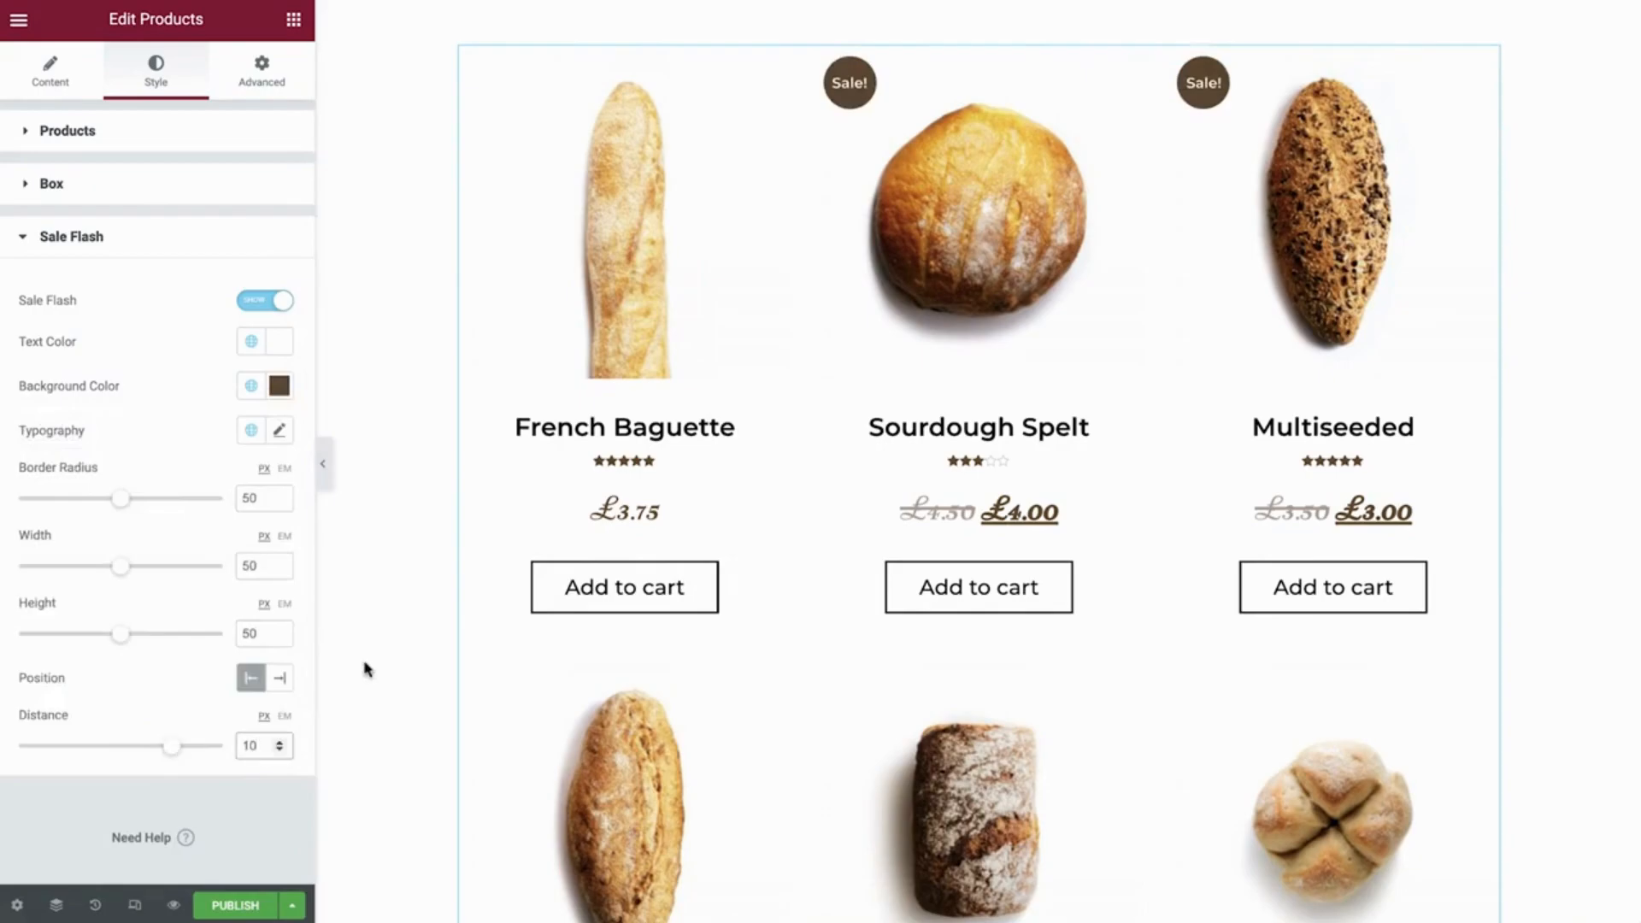
Insert the saved Testimonial Block template below the products grid
scroll(365, 670, down, 2)
scroll(366, 669, down, 15)
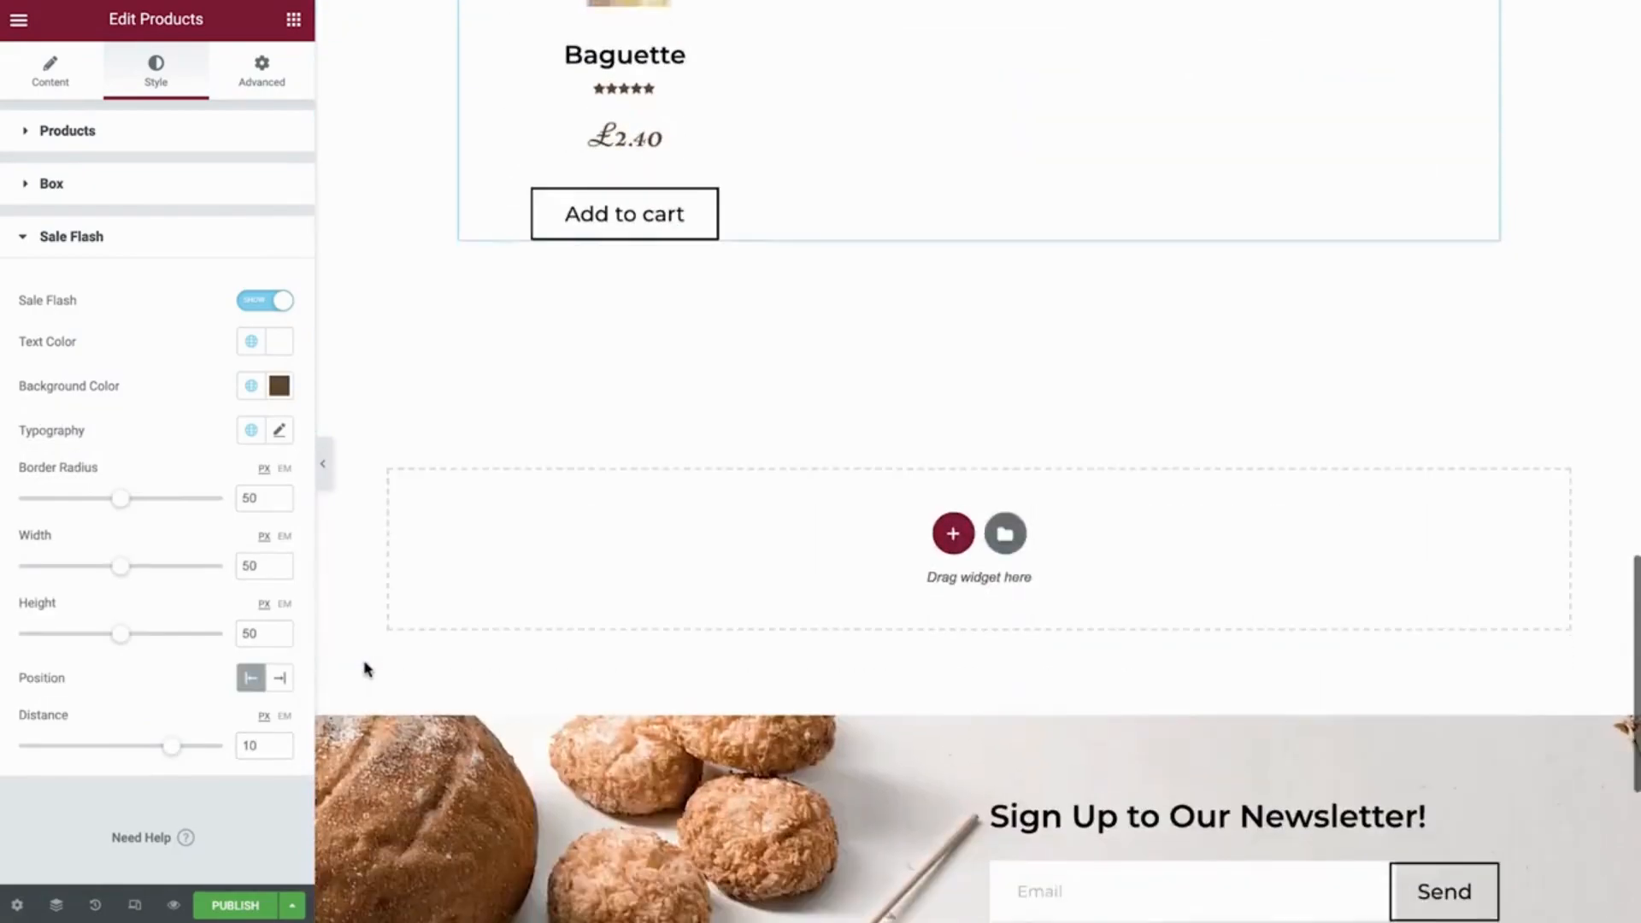
click(1004, 529)
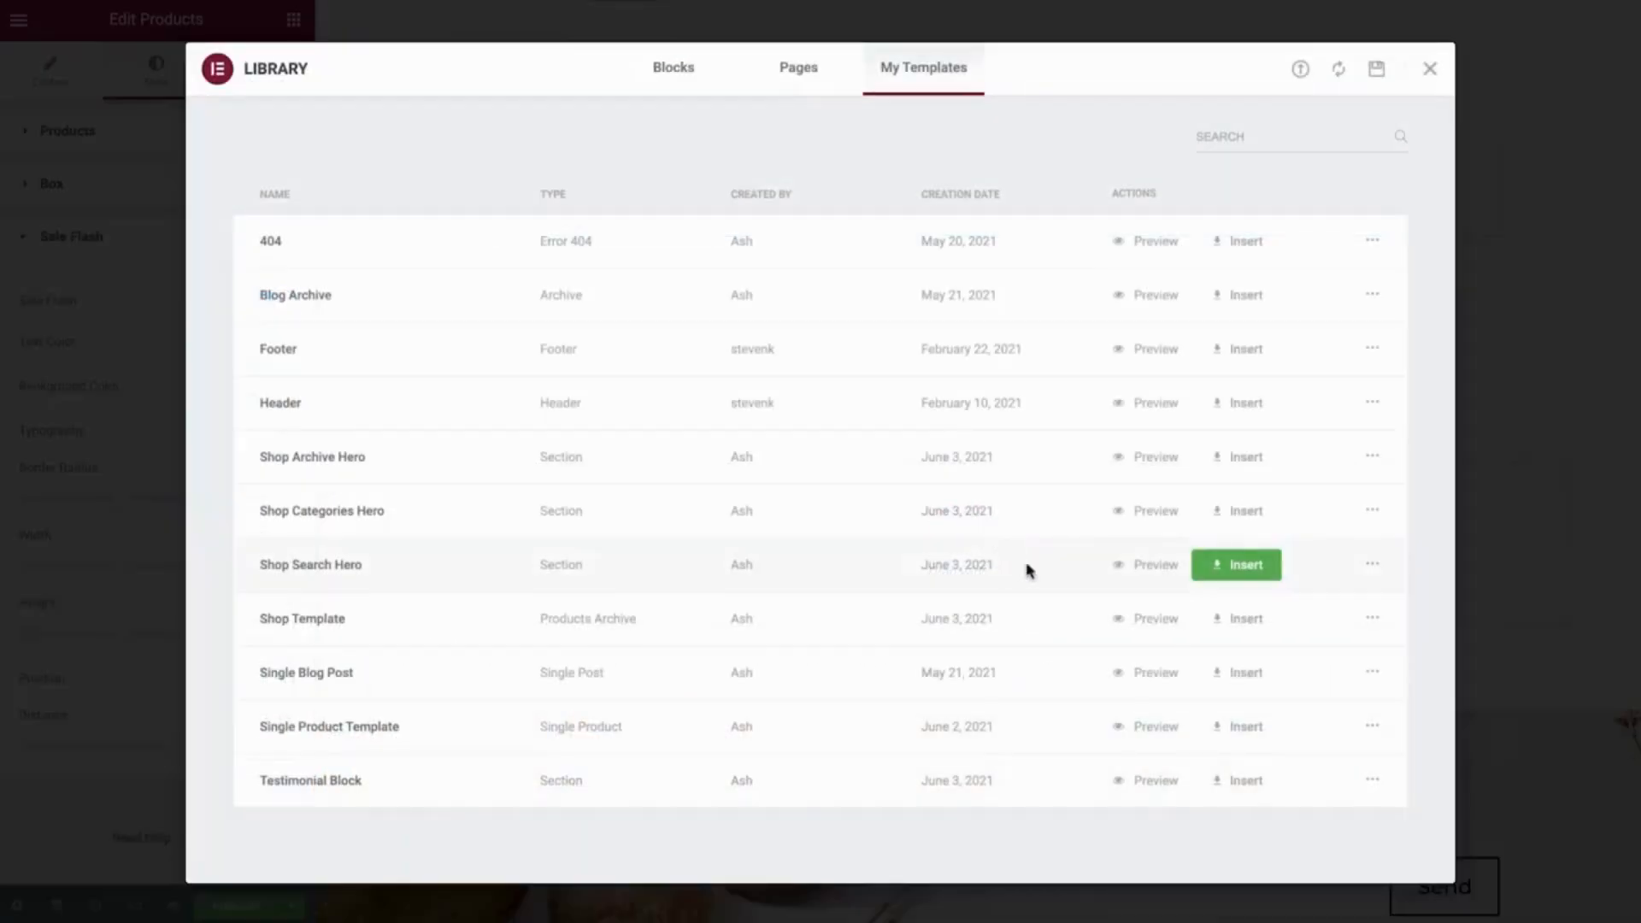
click(1237, 779)
click(770, 552)
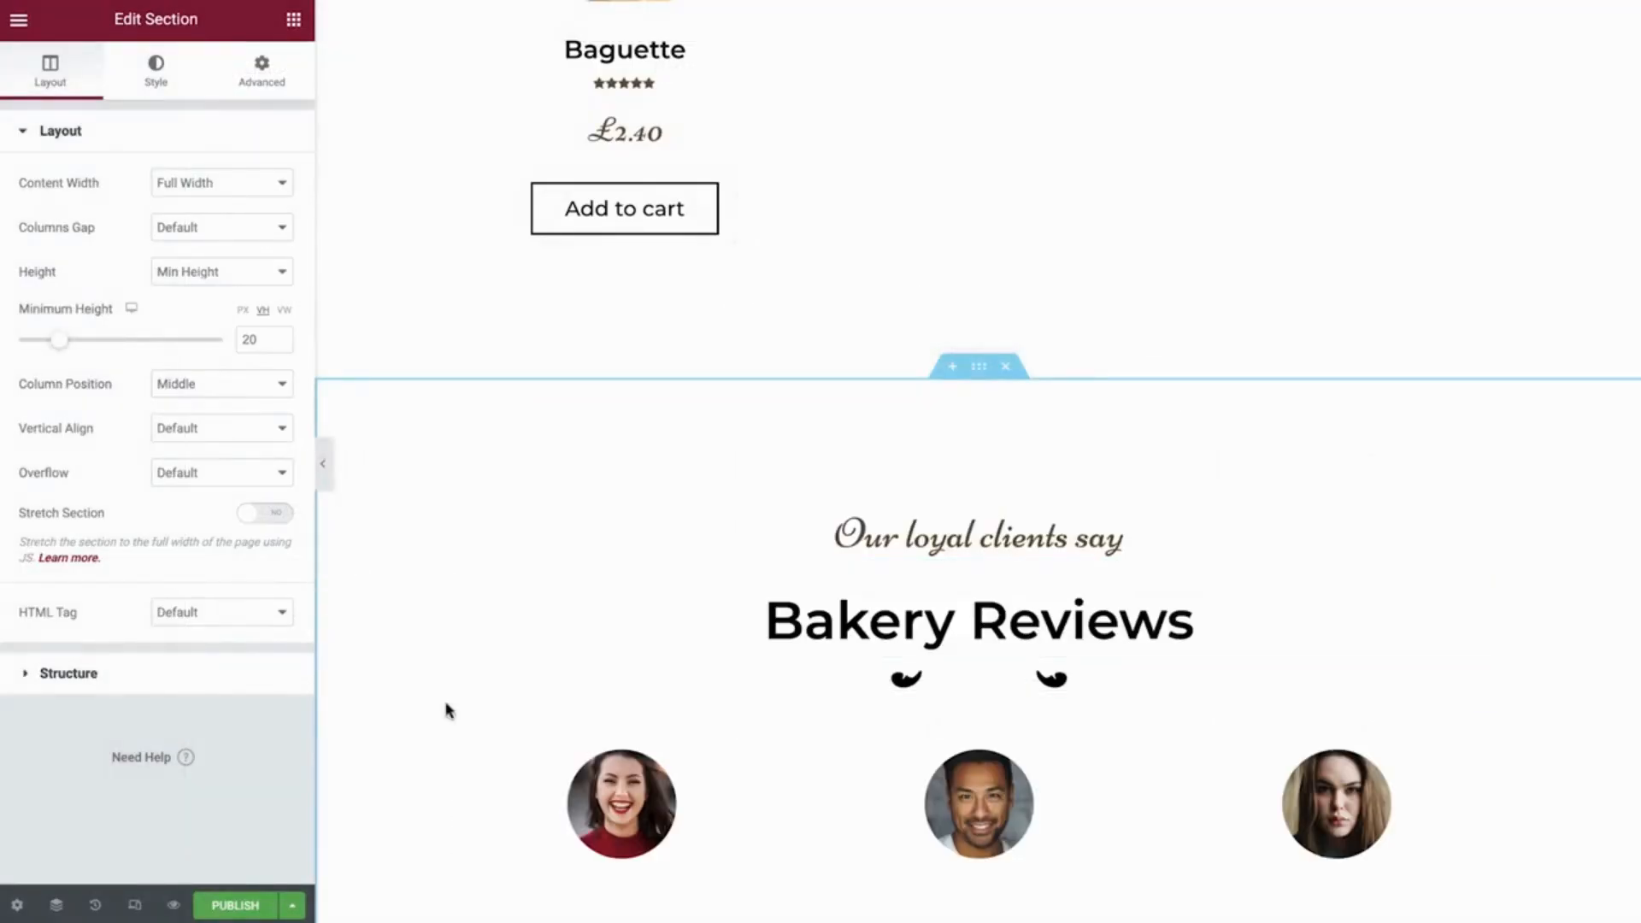
Set the products archive template's title to "Product Category Grid"
scroll(402, 724, down, 7)
drag(26, 206, 244, 213)
text(Product Category Grid)
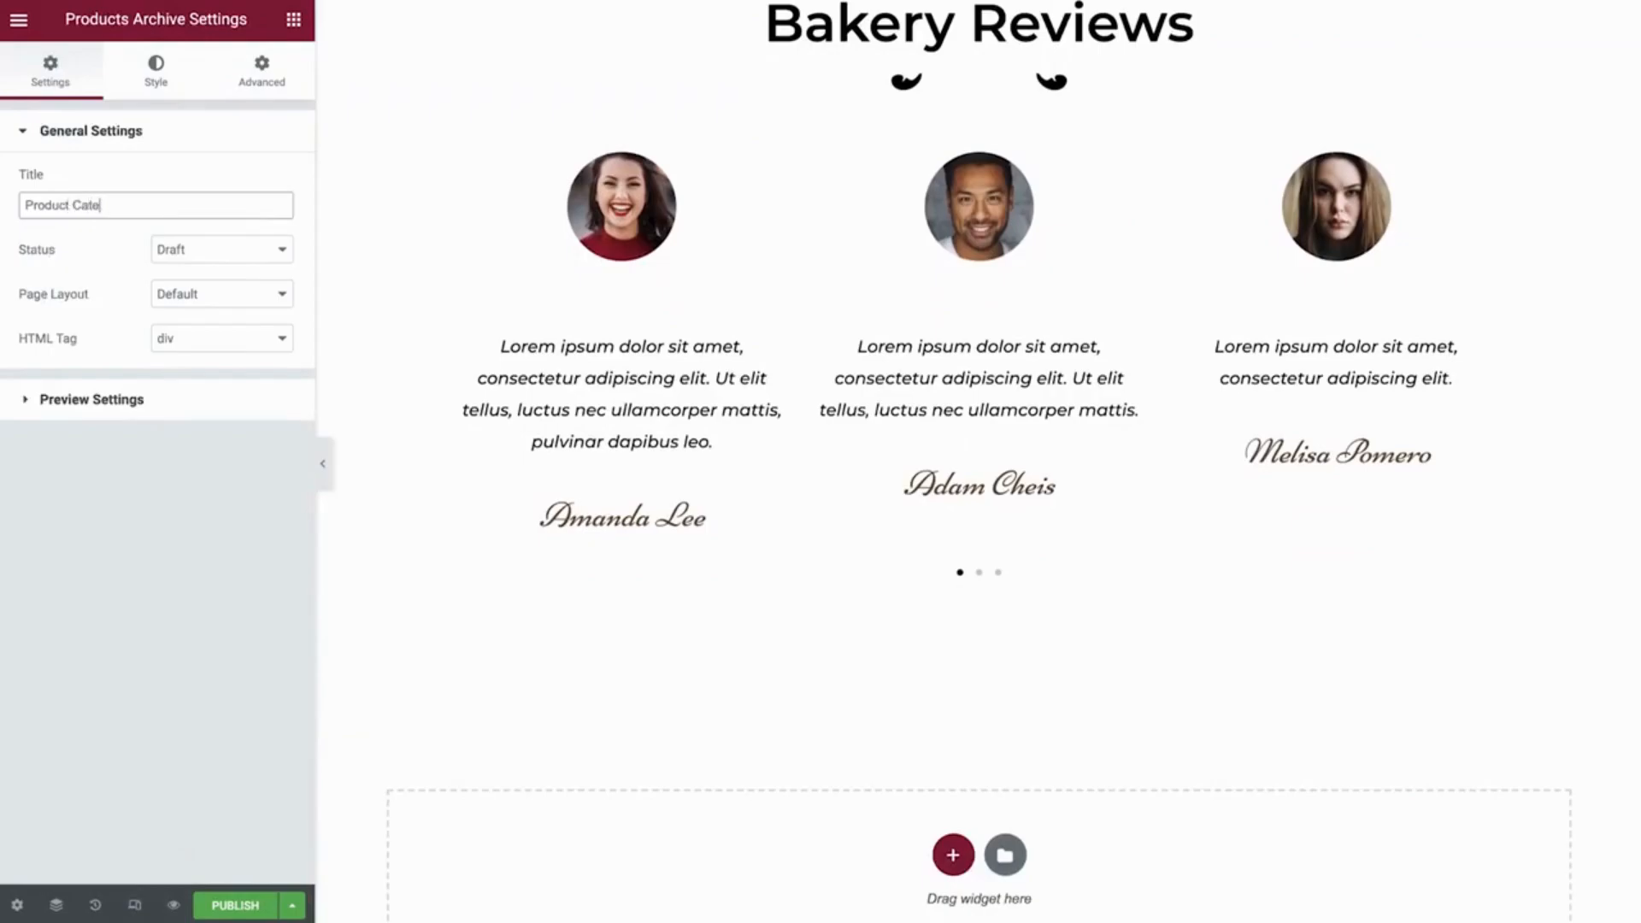
Publish the template with a display condition that includes all Product categories
click(236, 906)
click(765, 547)
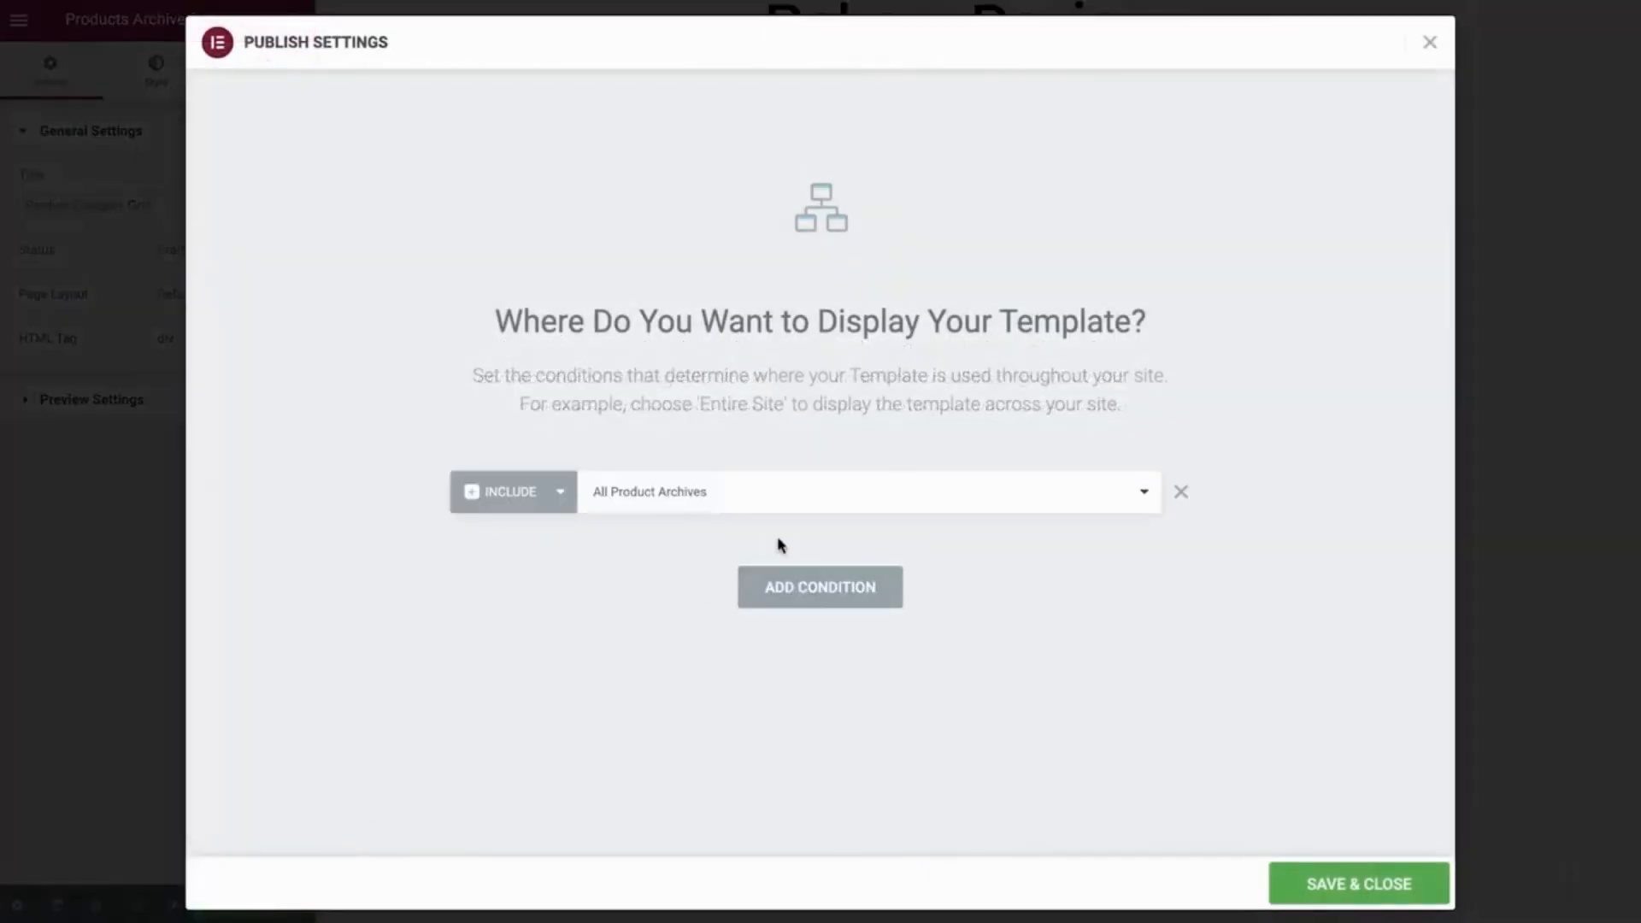
click(810, 504)
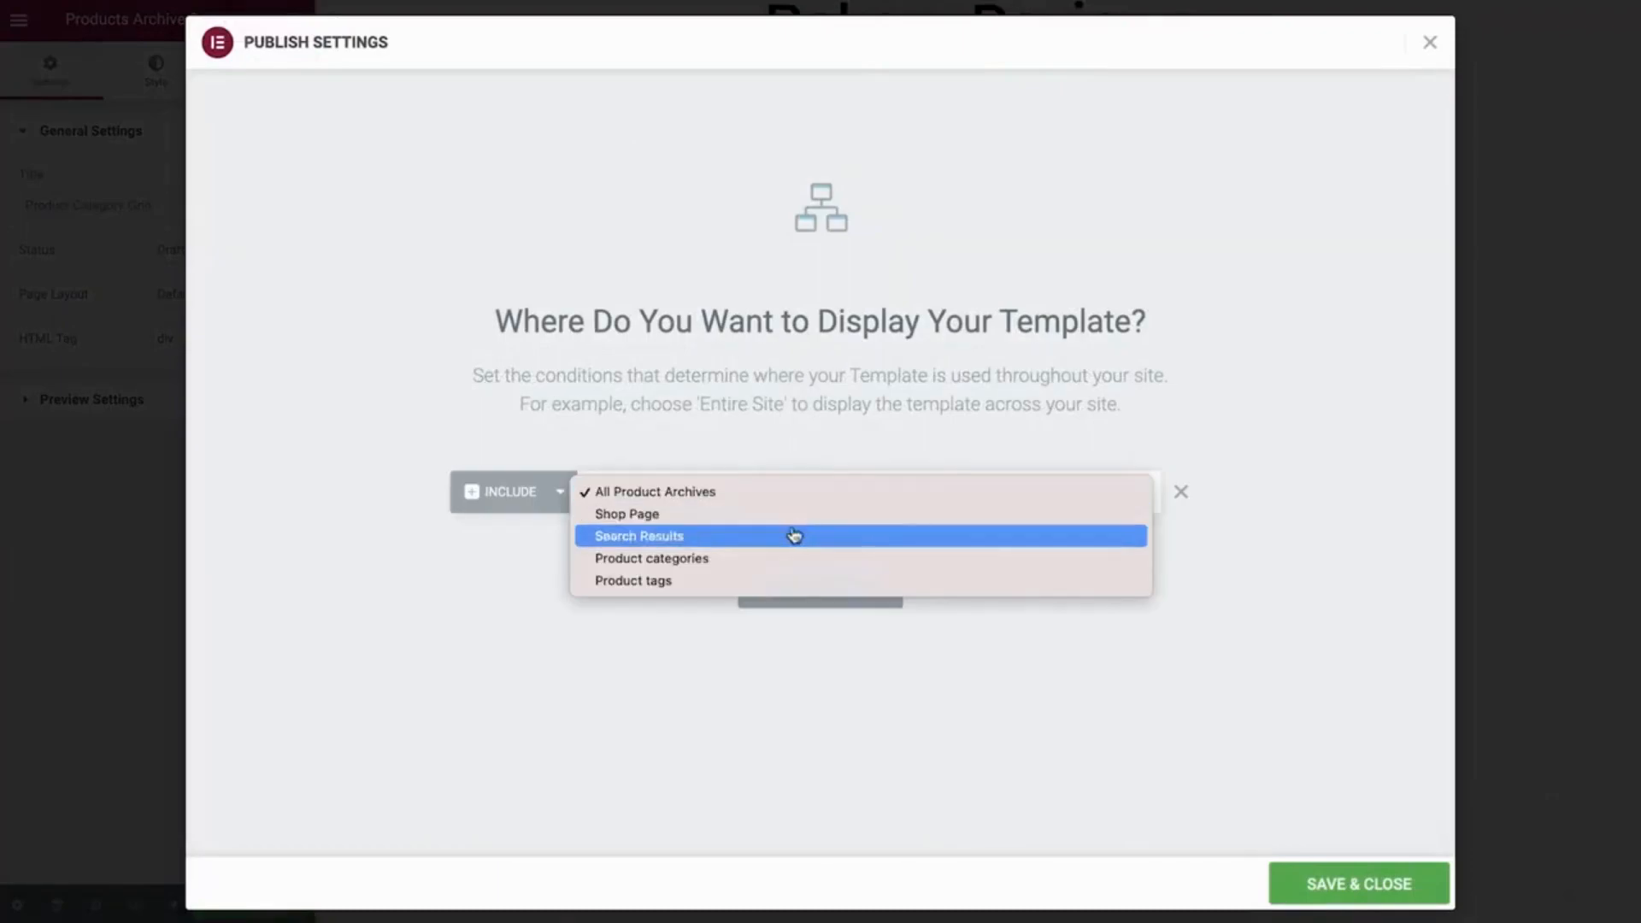
click(767, 561)
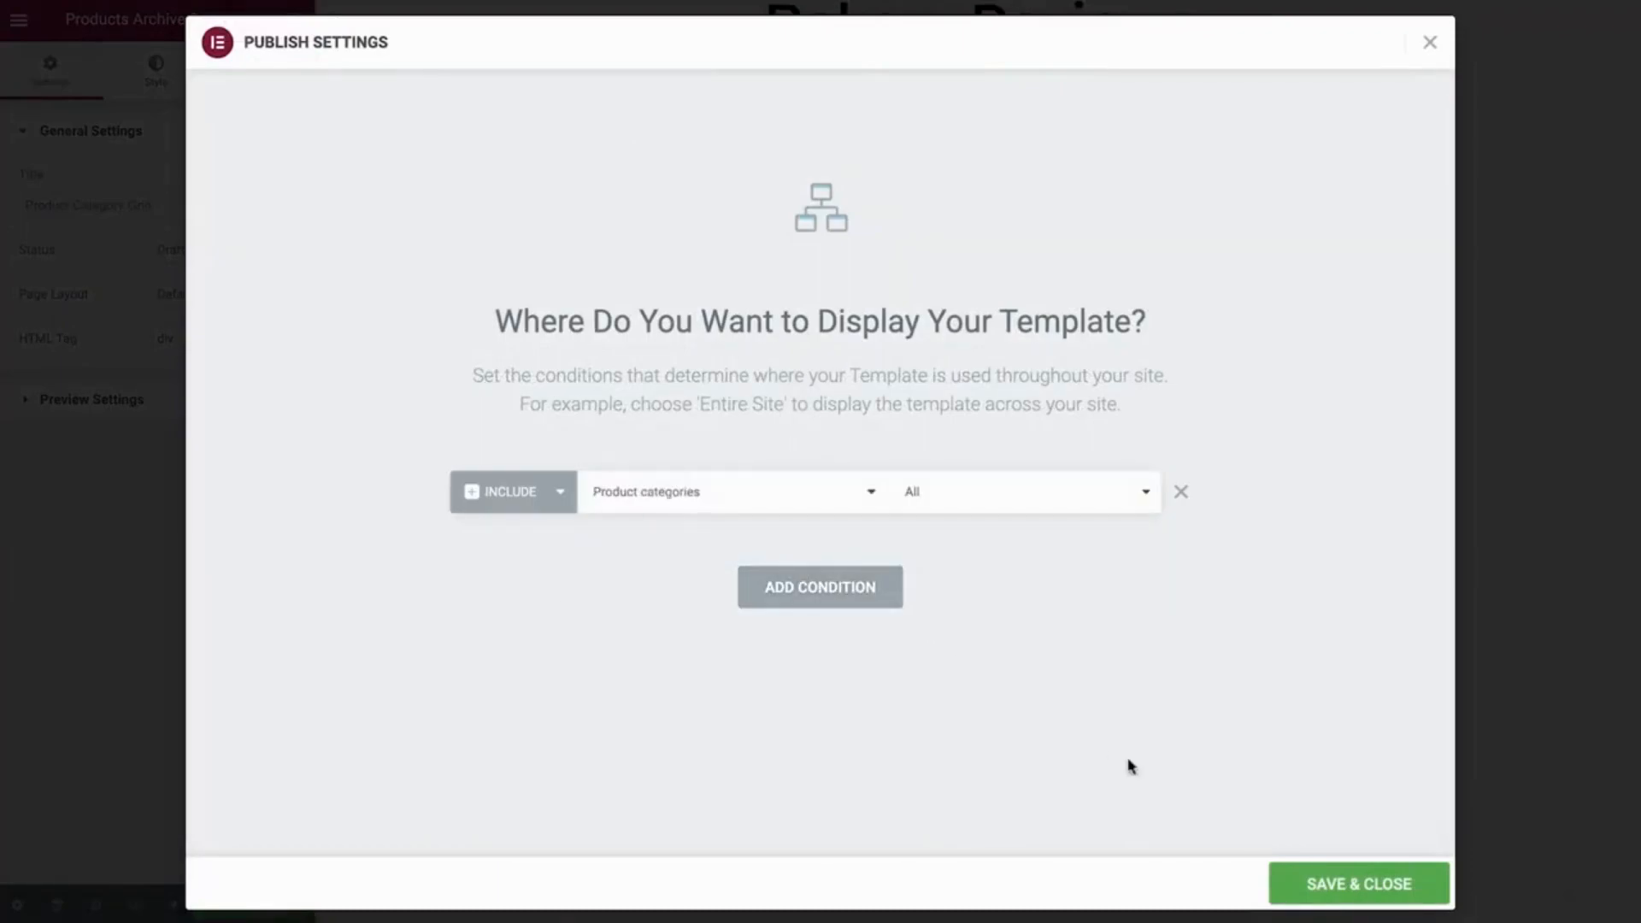
click(1341, 884)
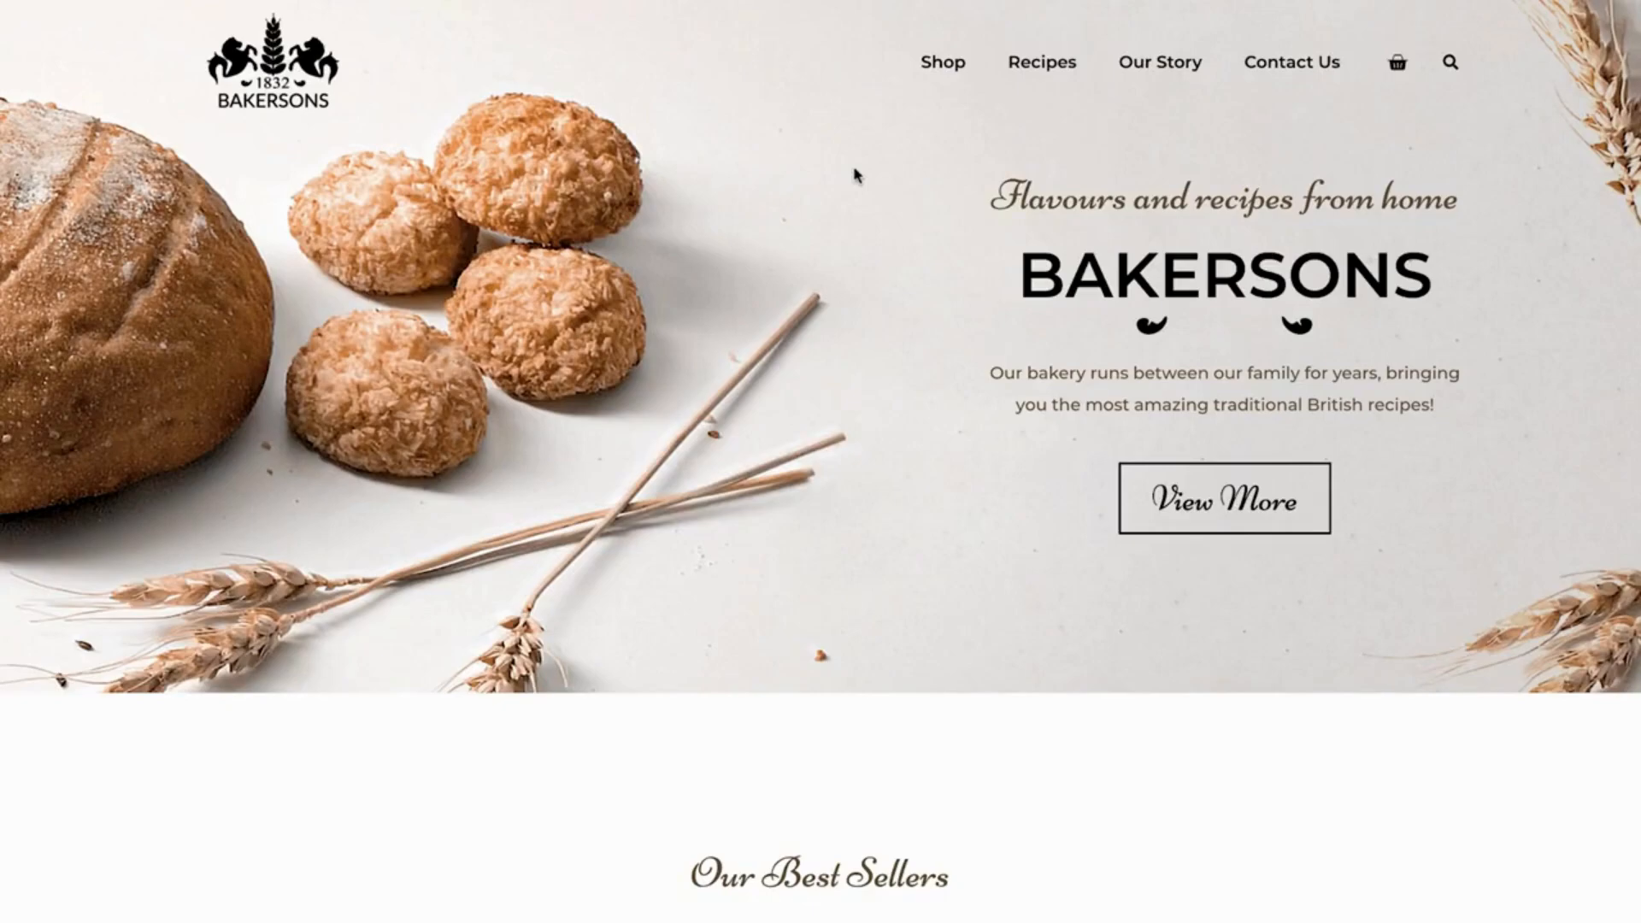
View the live Shop page and open the bread category to check its products grid
click(940, 76)
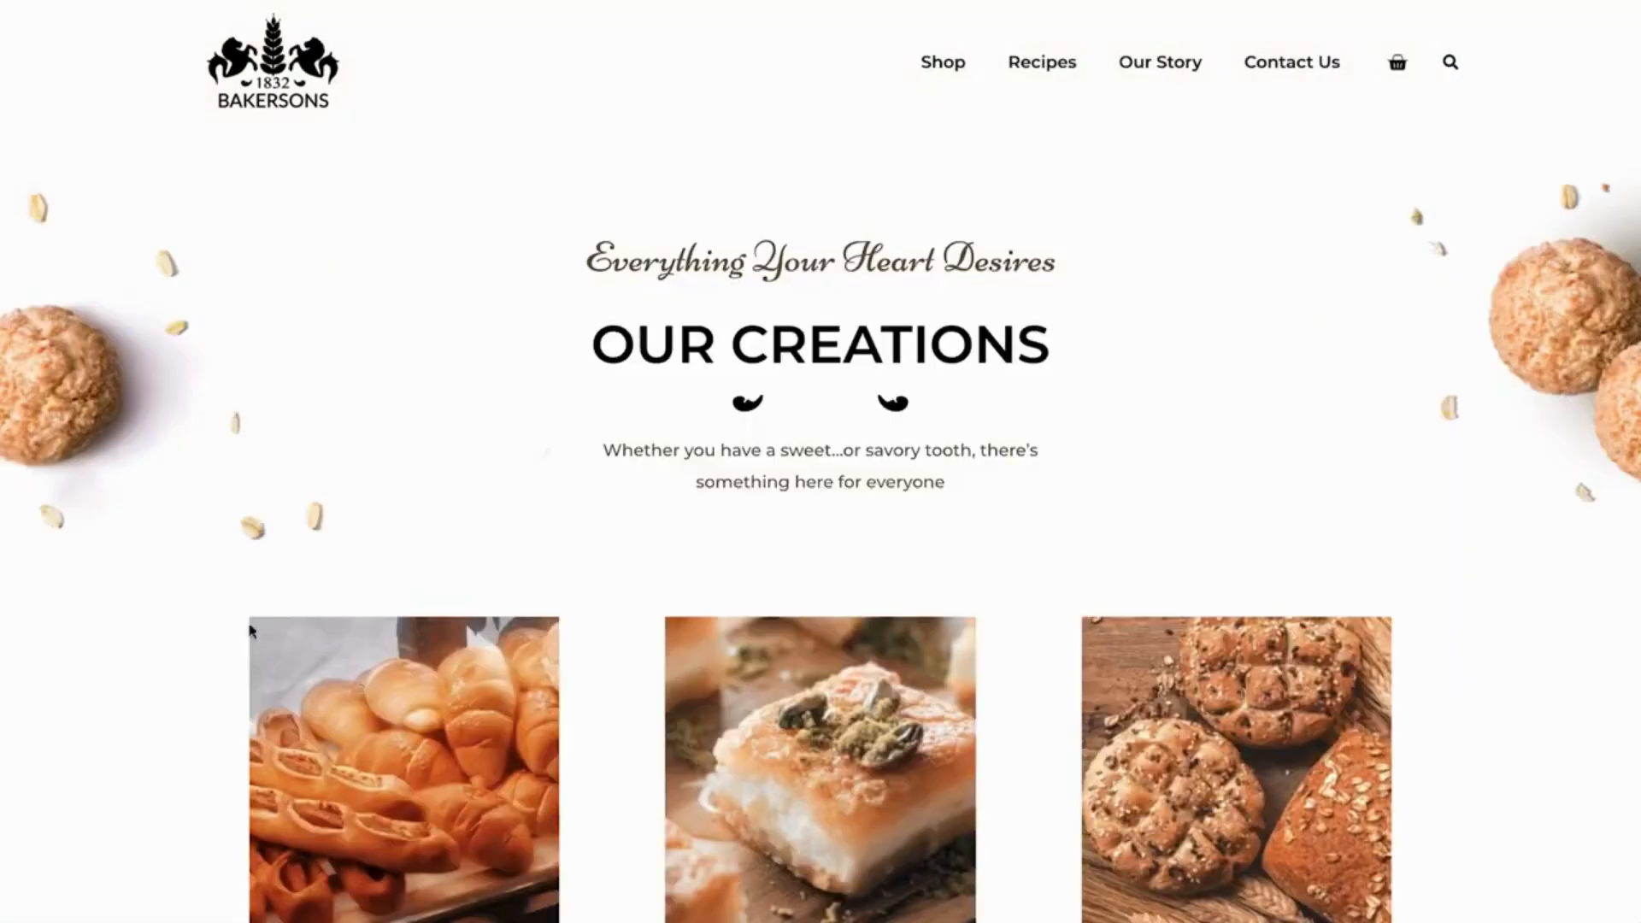
scroll(178, 682, down, 5)
click(1137, 291)
scroll(1425, 654, down, 10)
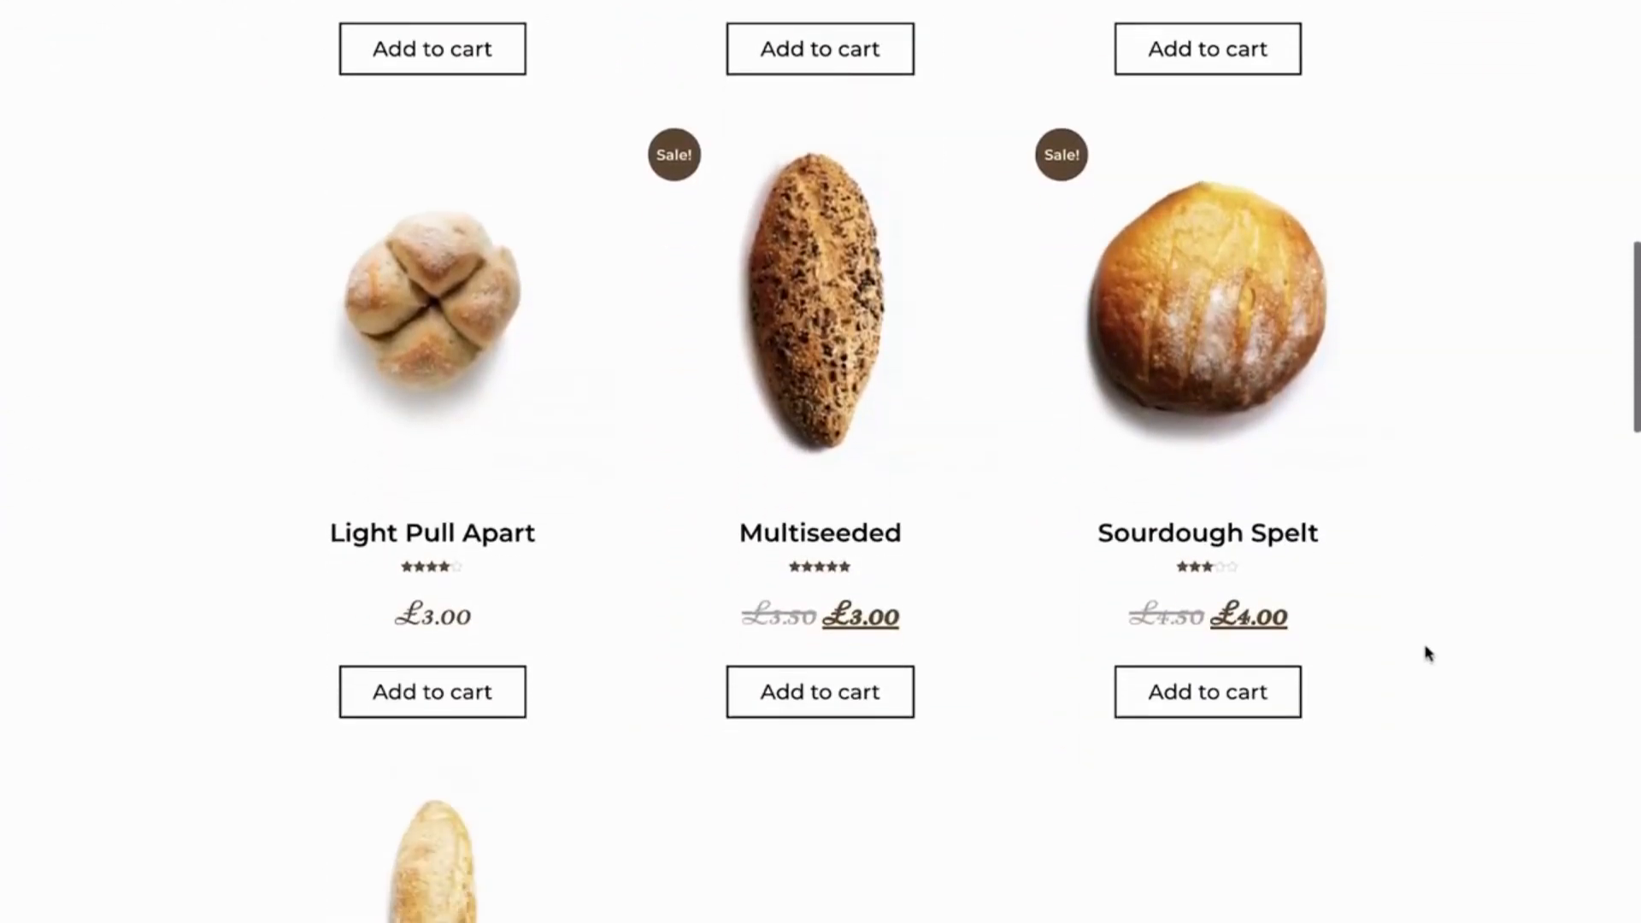
Open the Sourdough Spelt product page and review its details, description and related products
click(1205, 372)
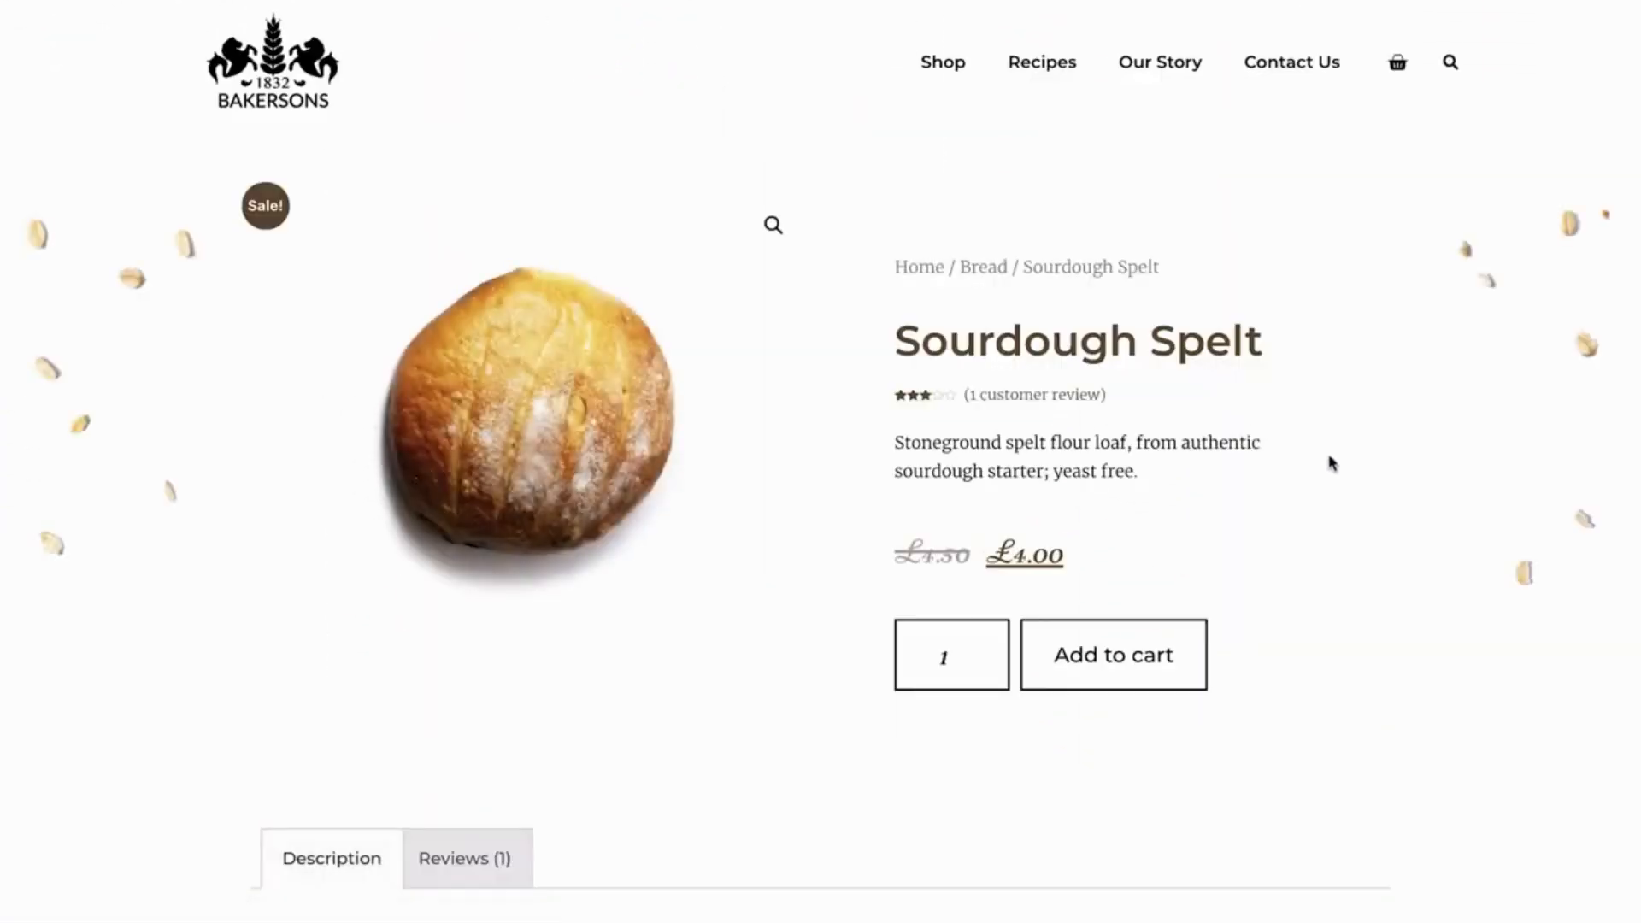
scroll(1330, 463, down, 5)
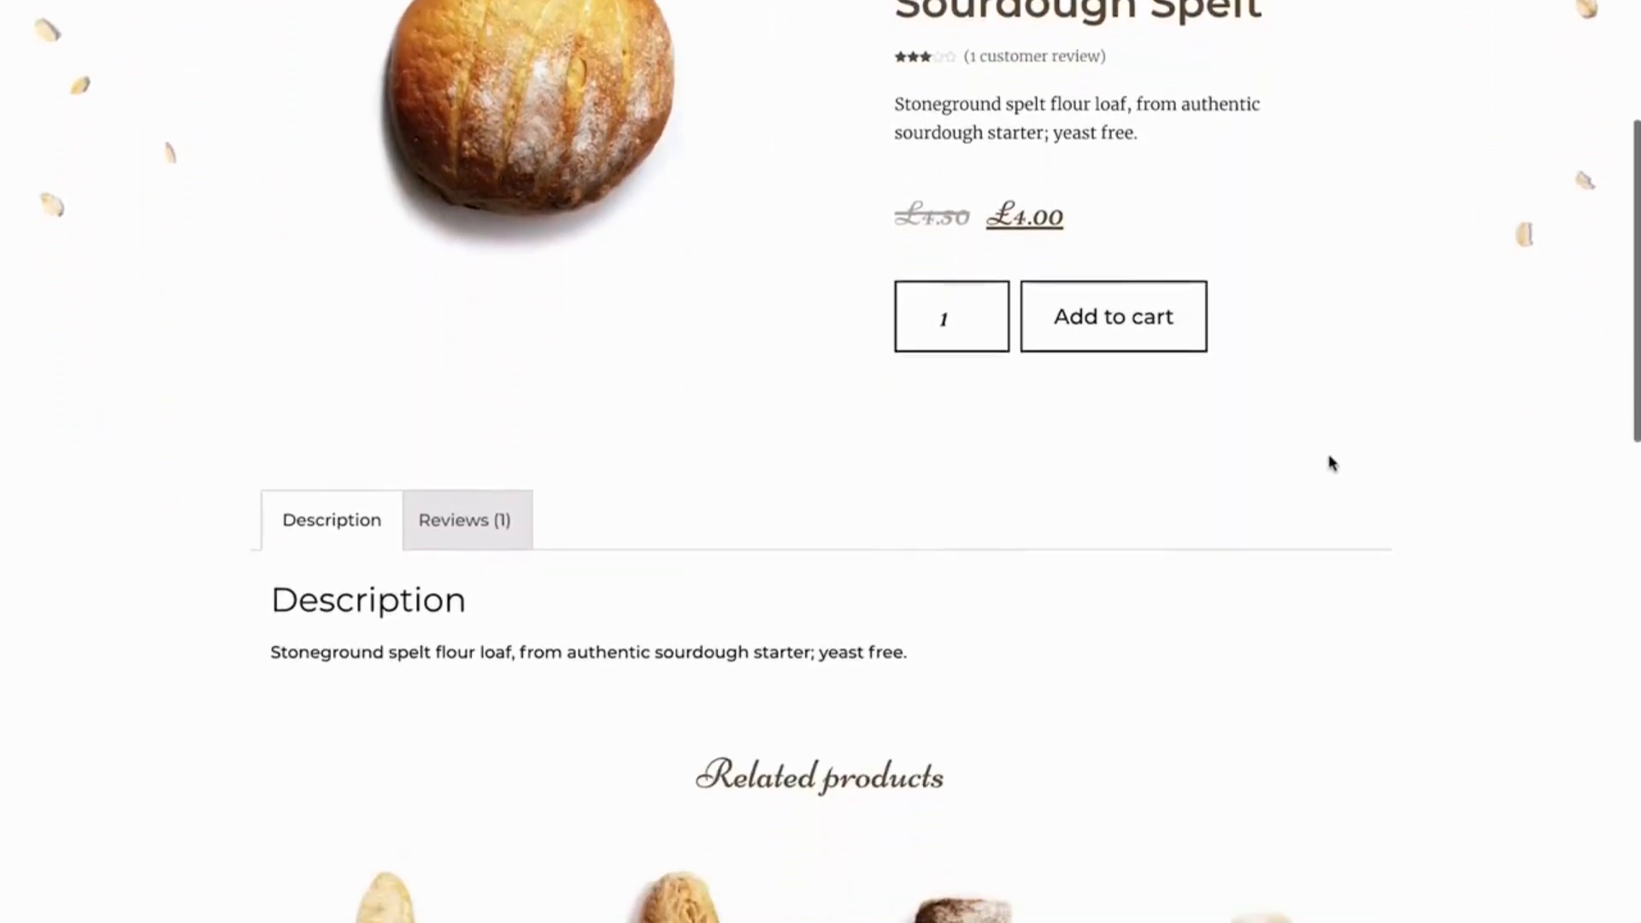
scroll(1331, 463, down, 6)
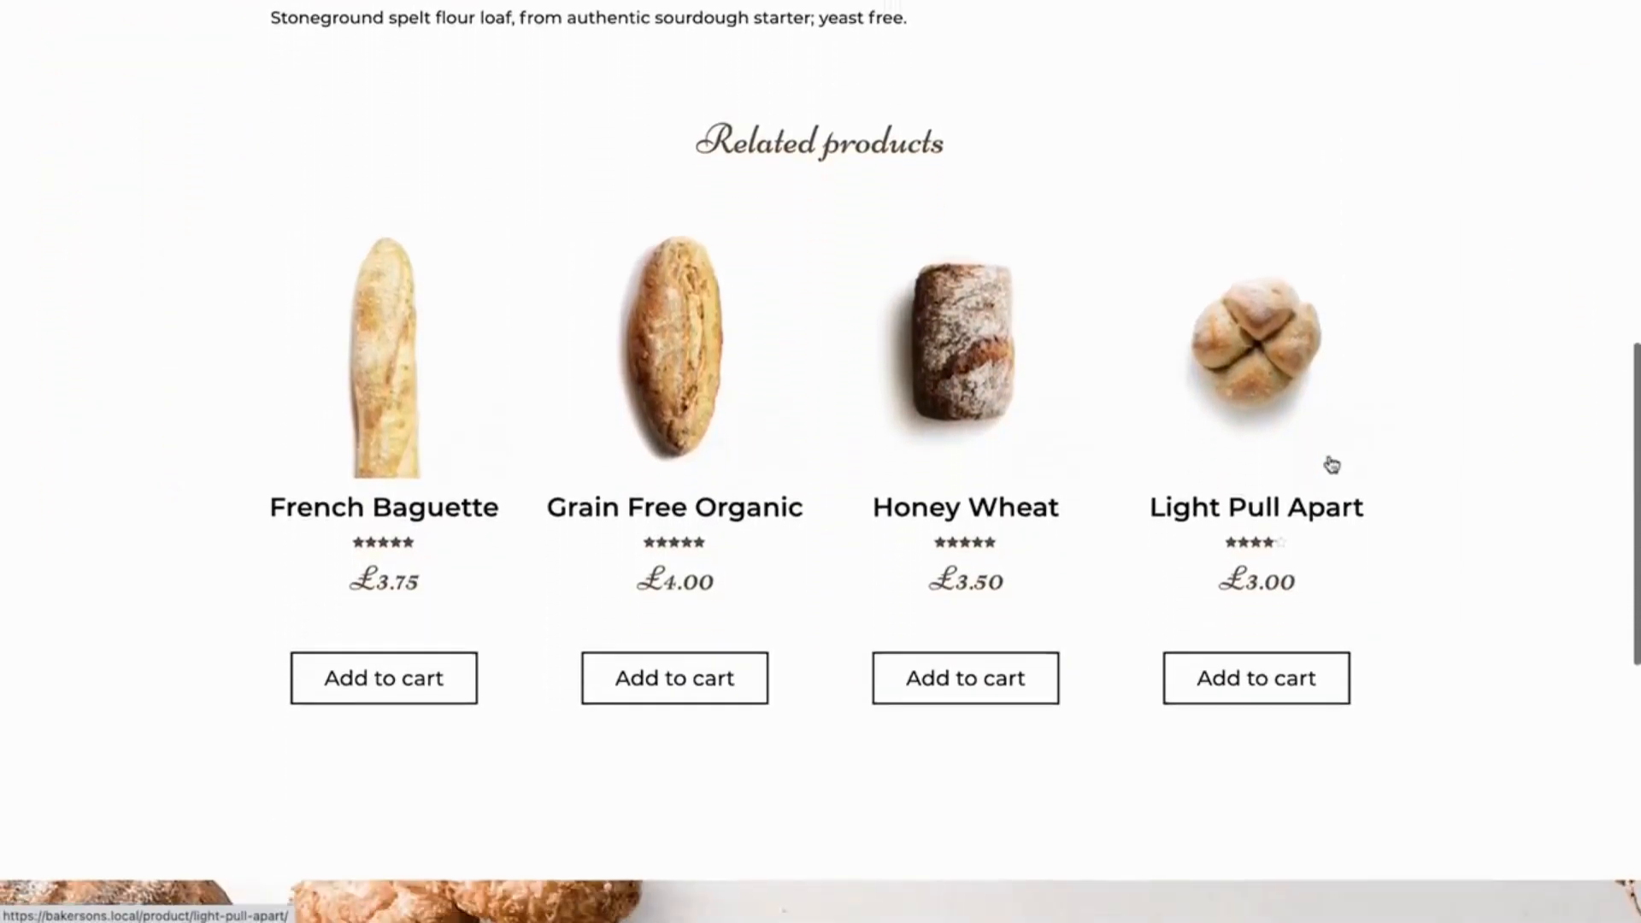
scroll(1331, 463, up, 5)
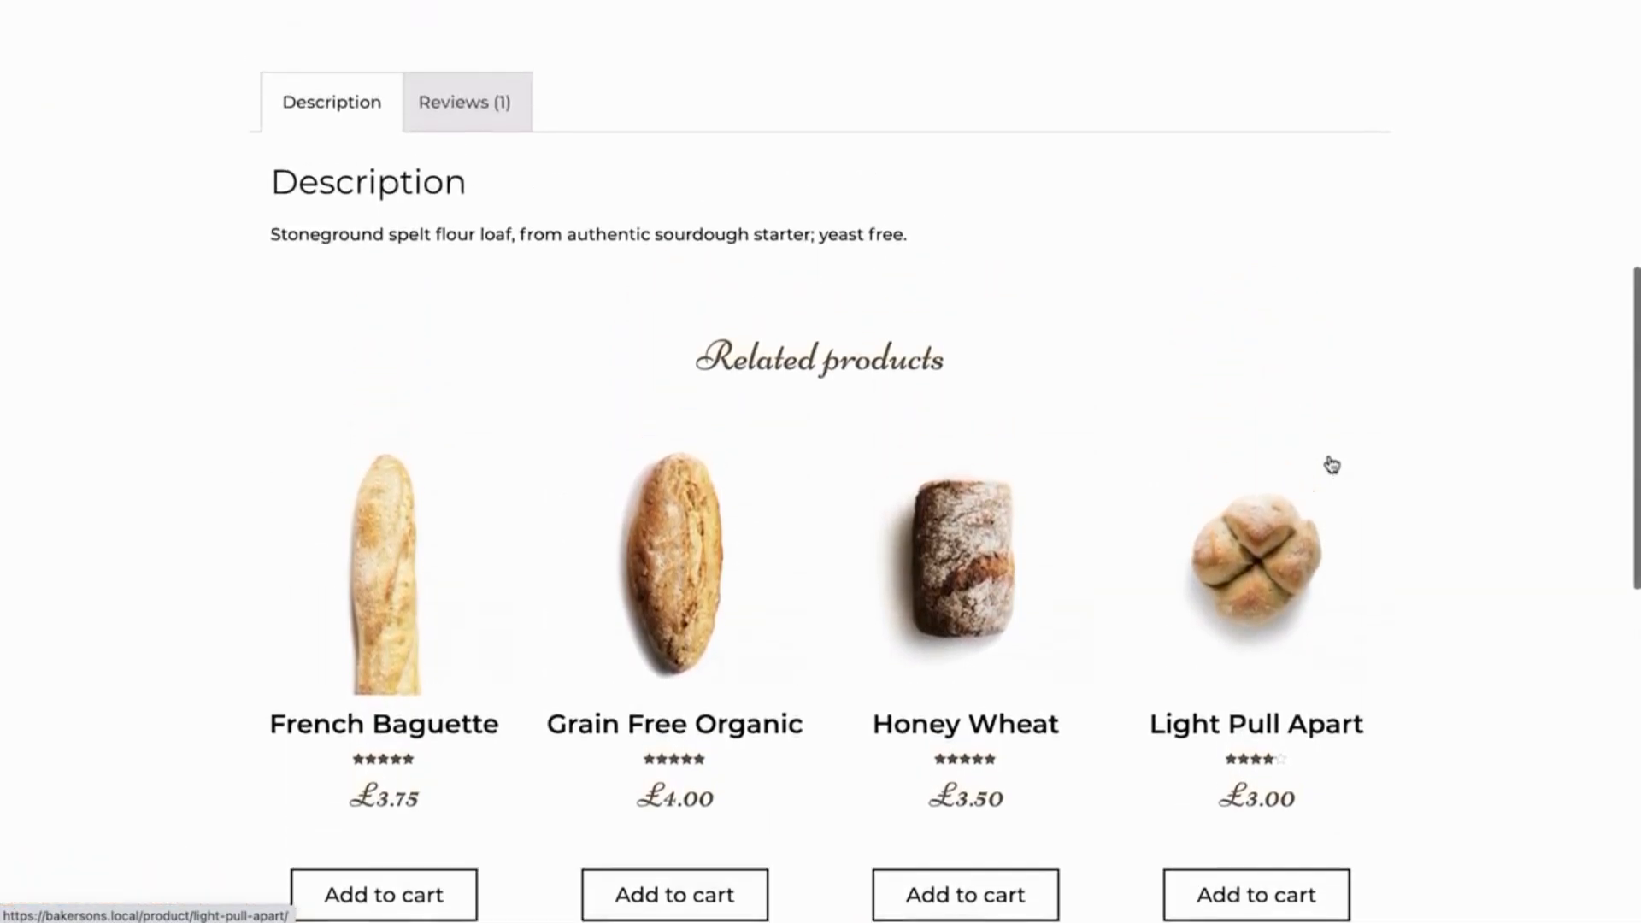
scroll(1330, 463, up, 2)
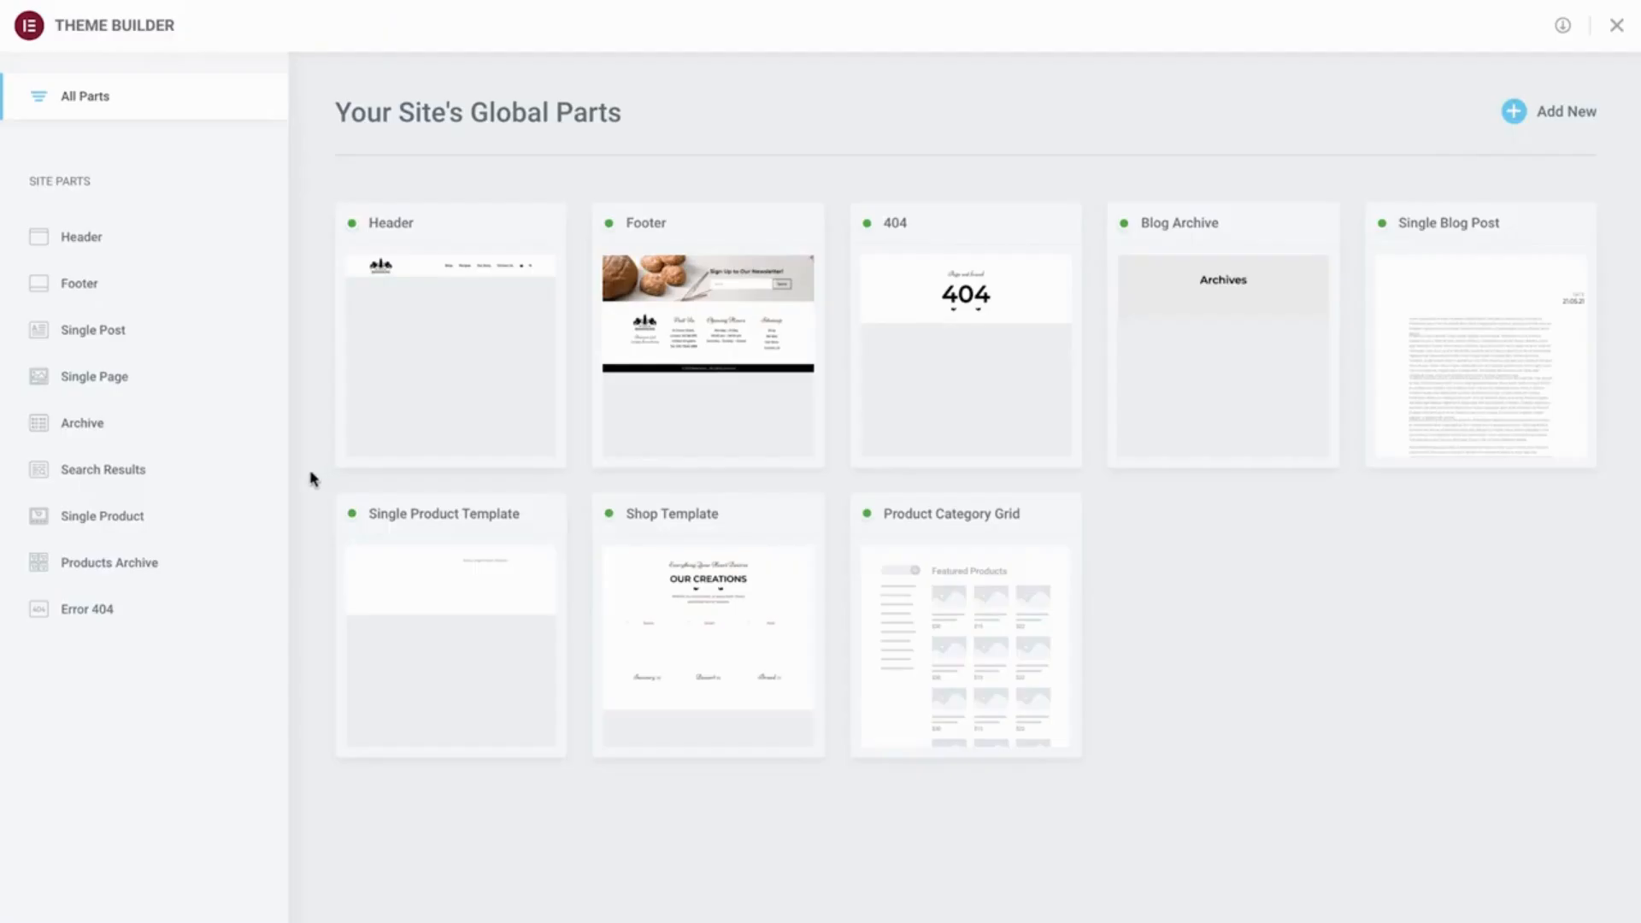
Create a new Search Results template in the Theme Builder and insert the saved Shop Search Hero section
click(248, 471)
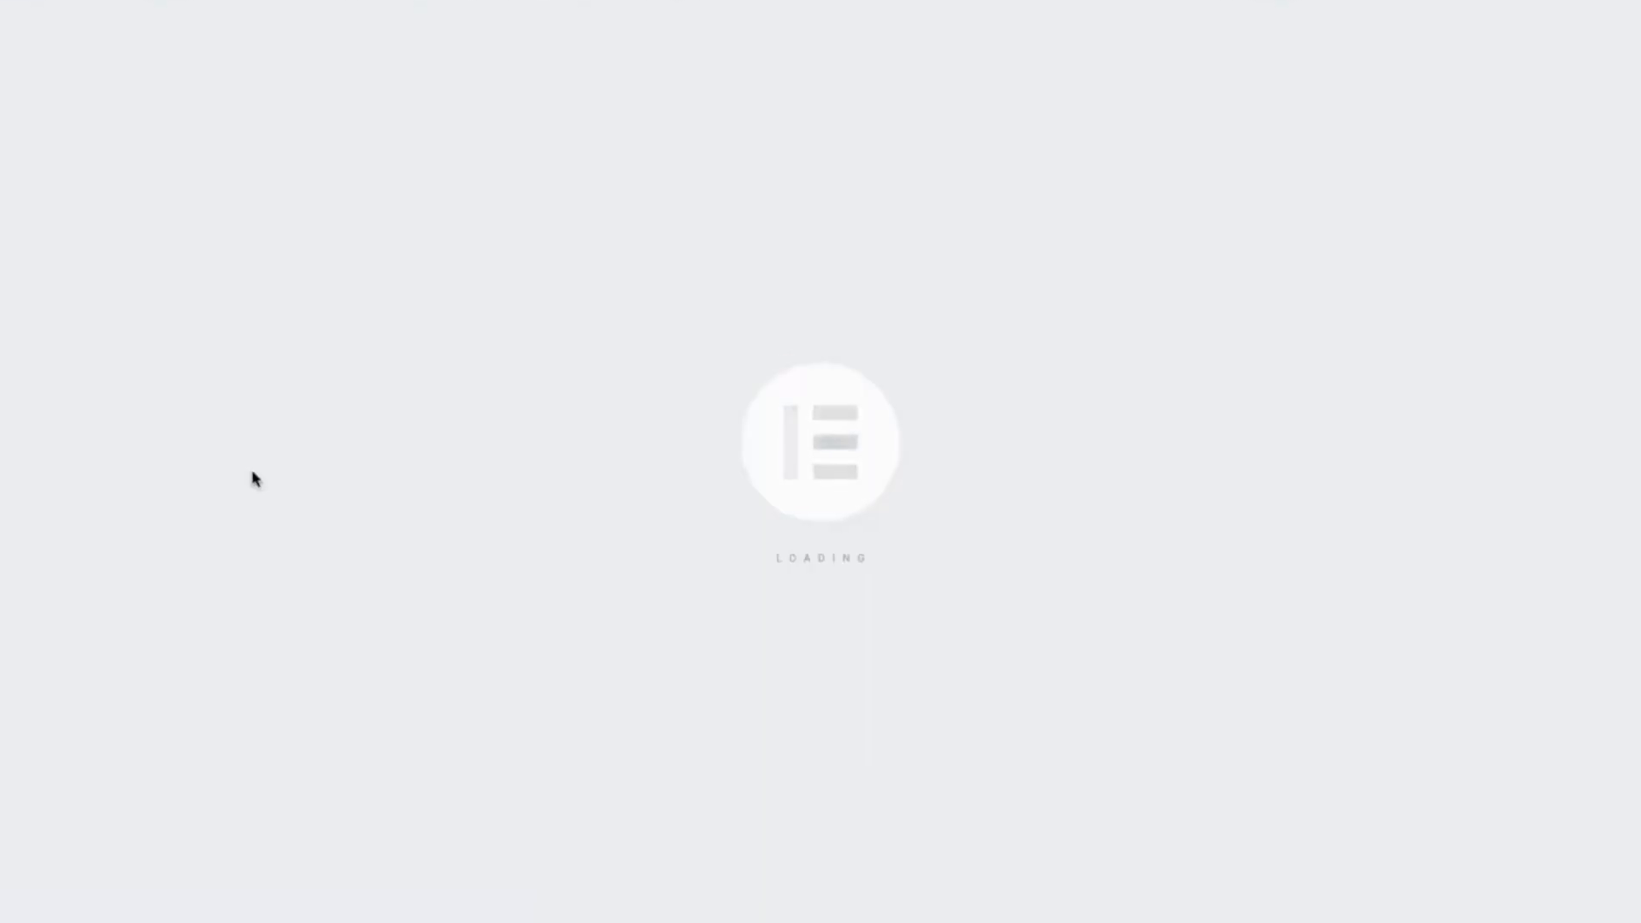
click(924, 76)
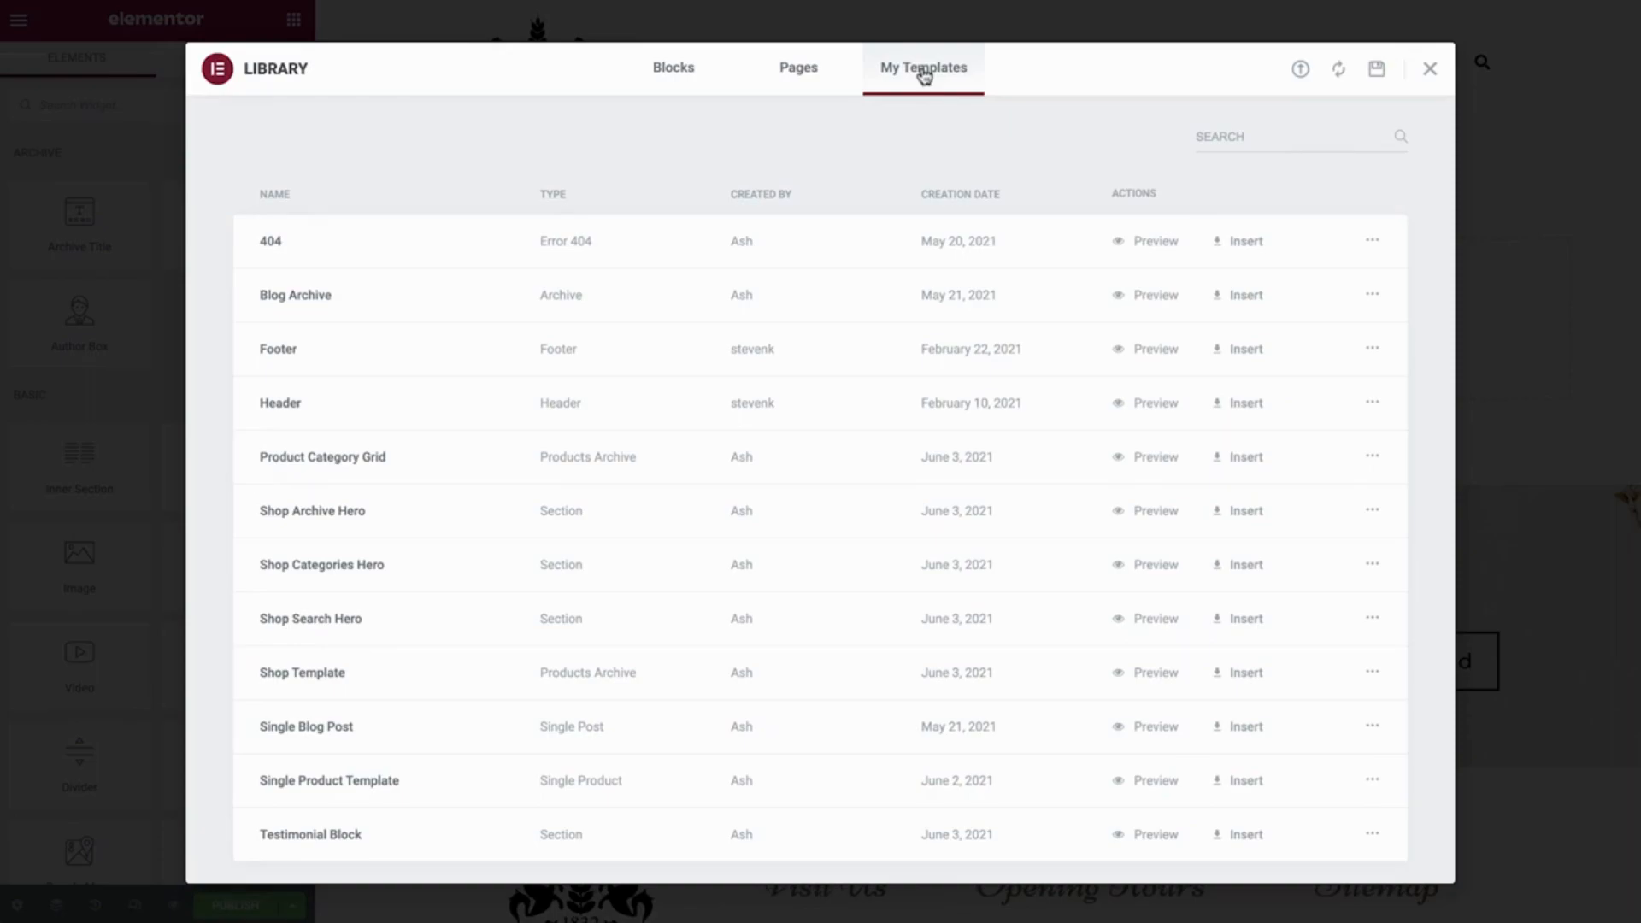
click(1221, 624)
click(782, 553)
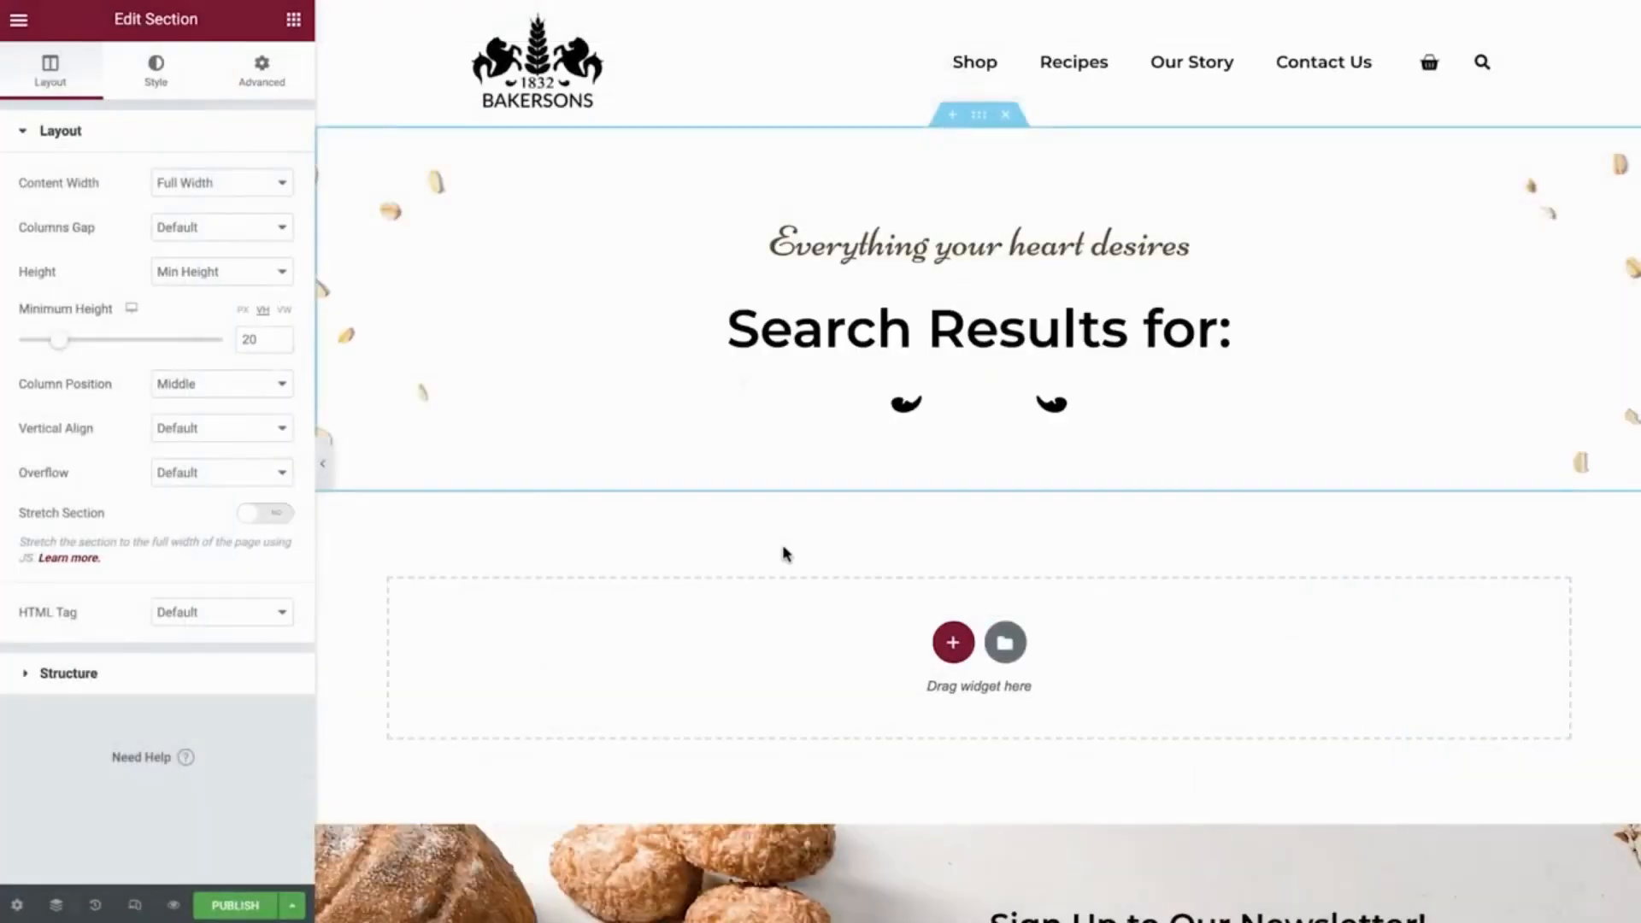
Preview the template's dynamic archive title as search results for the term "Baguette"
click(980, 339)
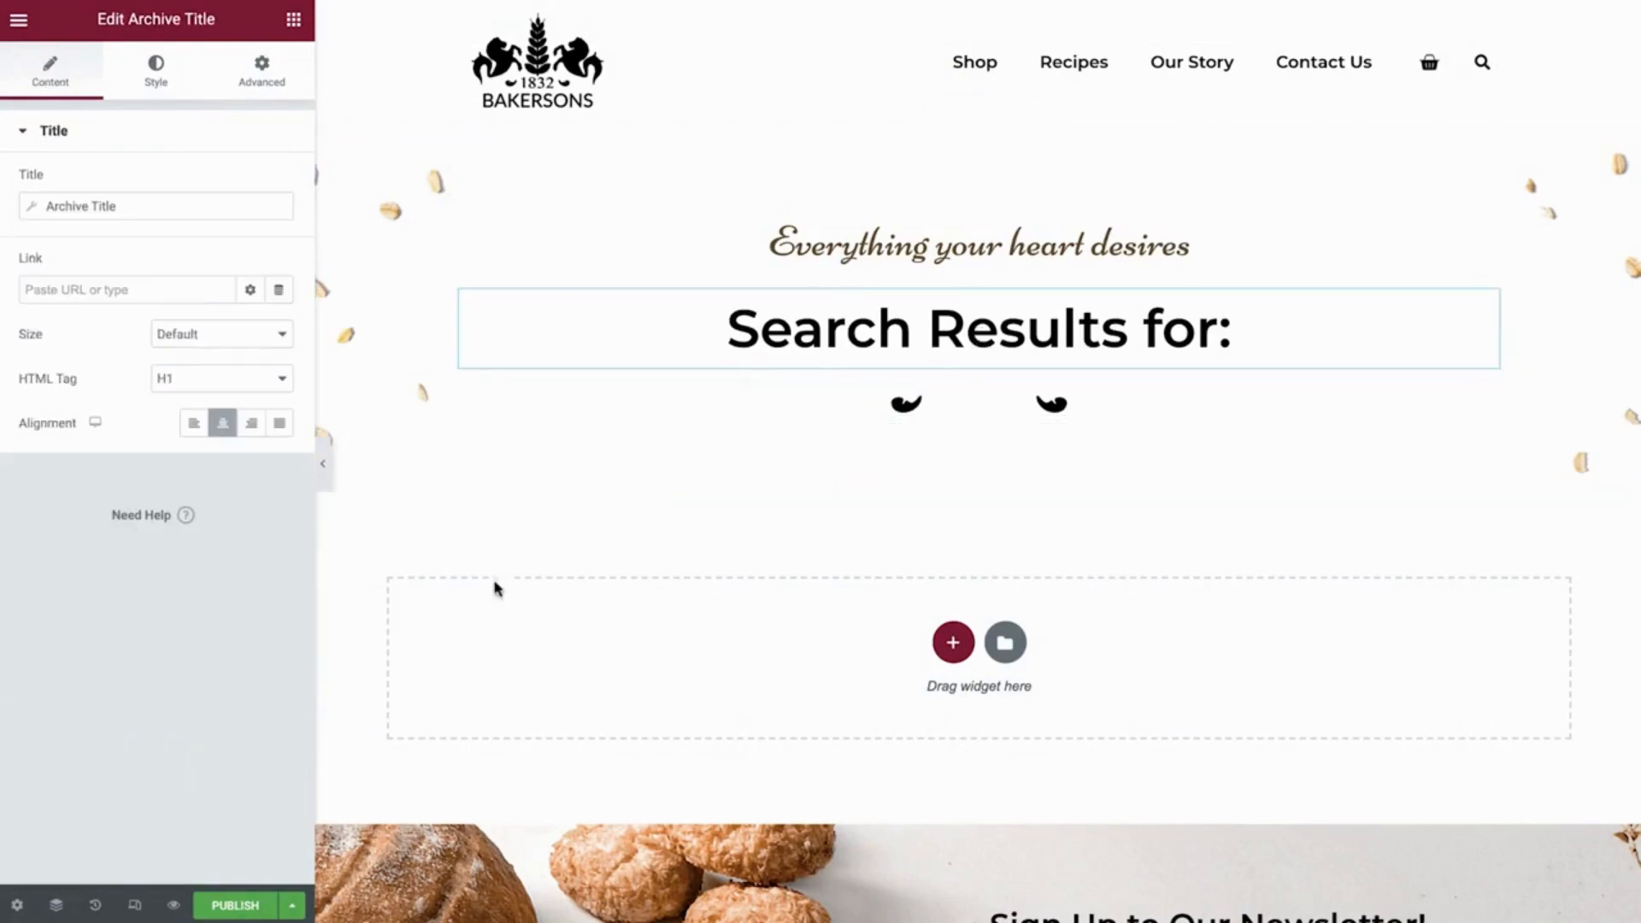
click(19, 905)
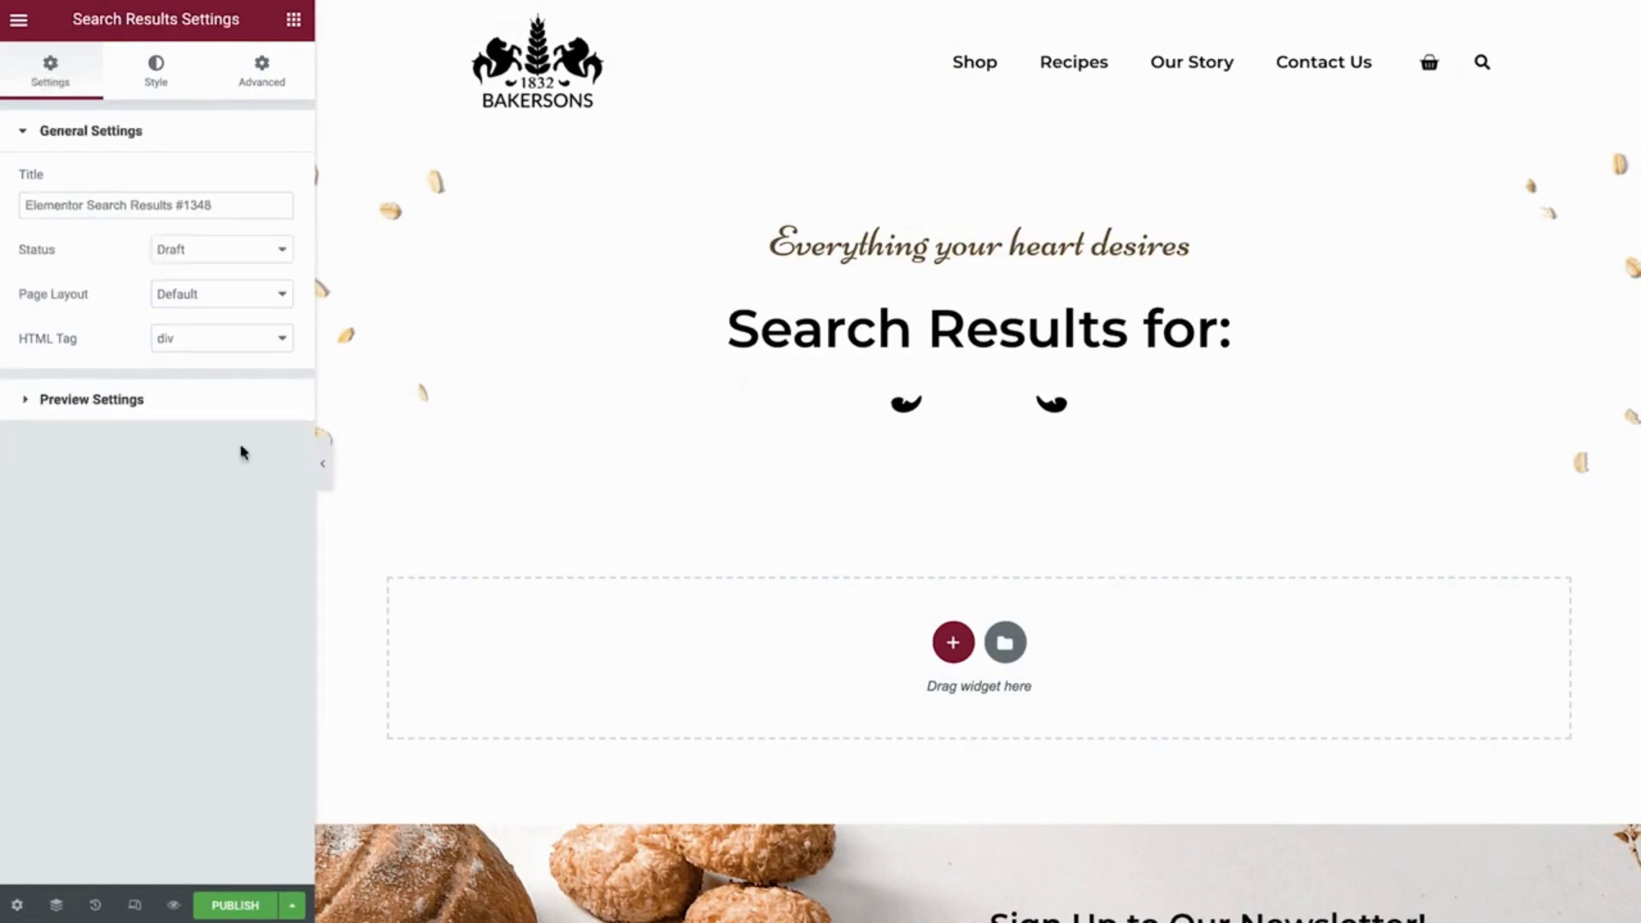
click(260, 396)
click(204, 306)
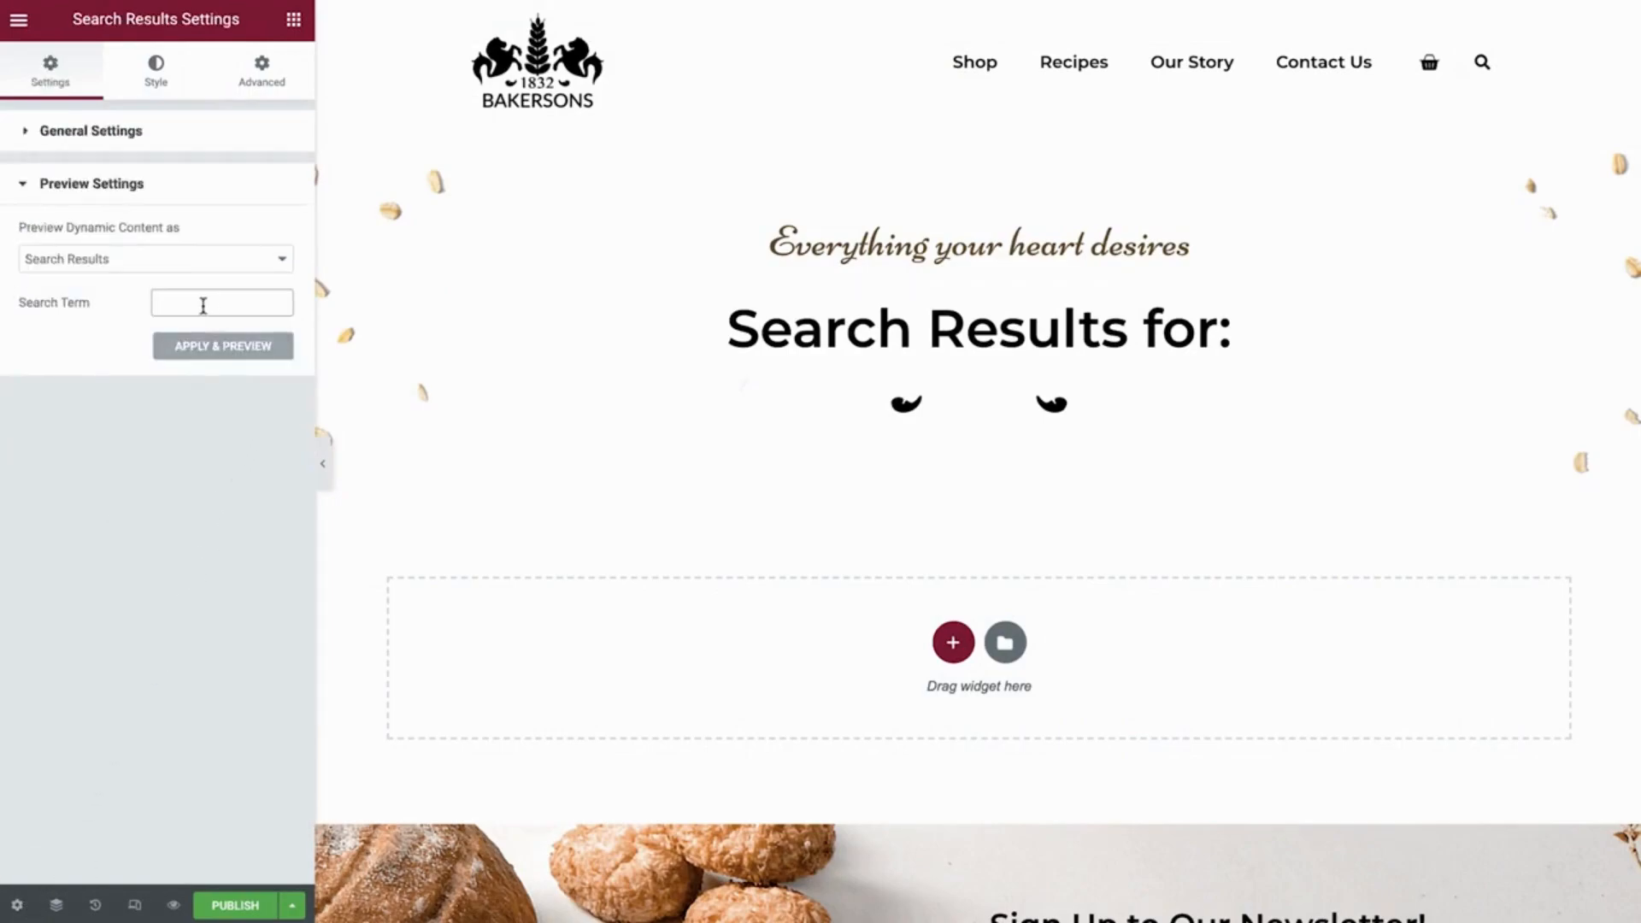
click(183, 350)
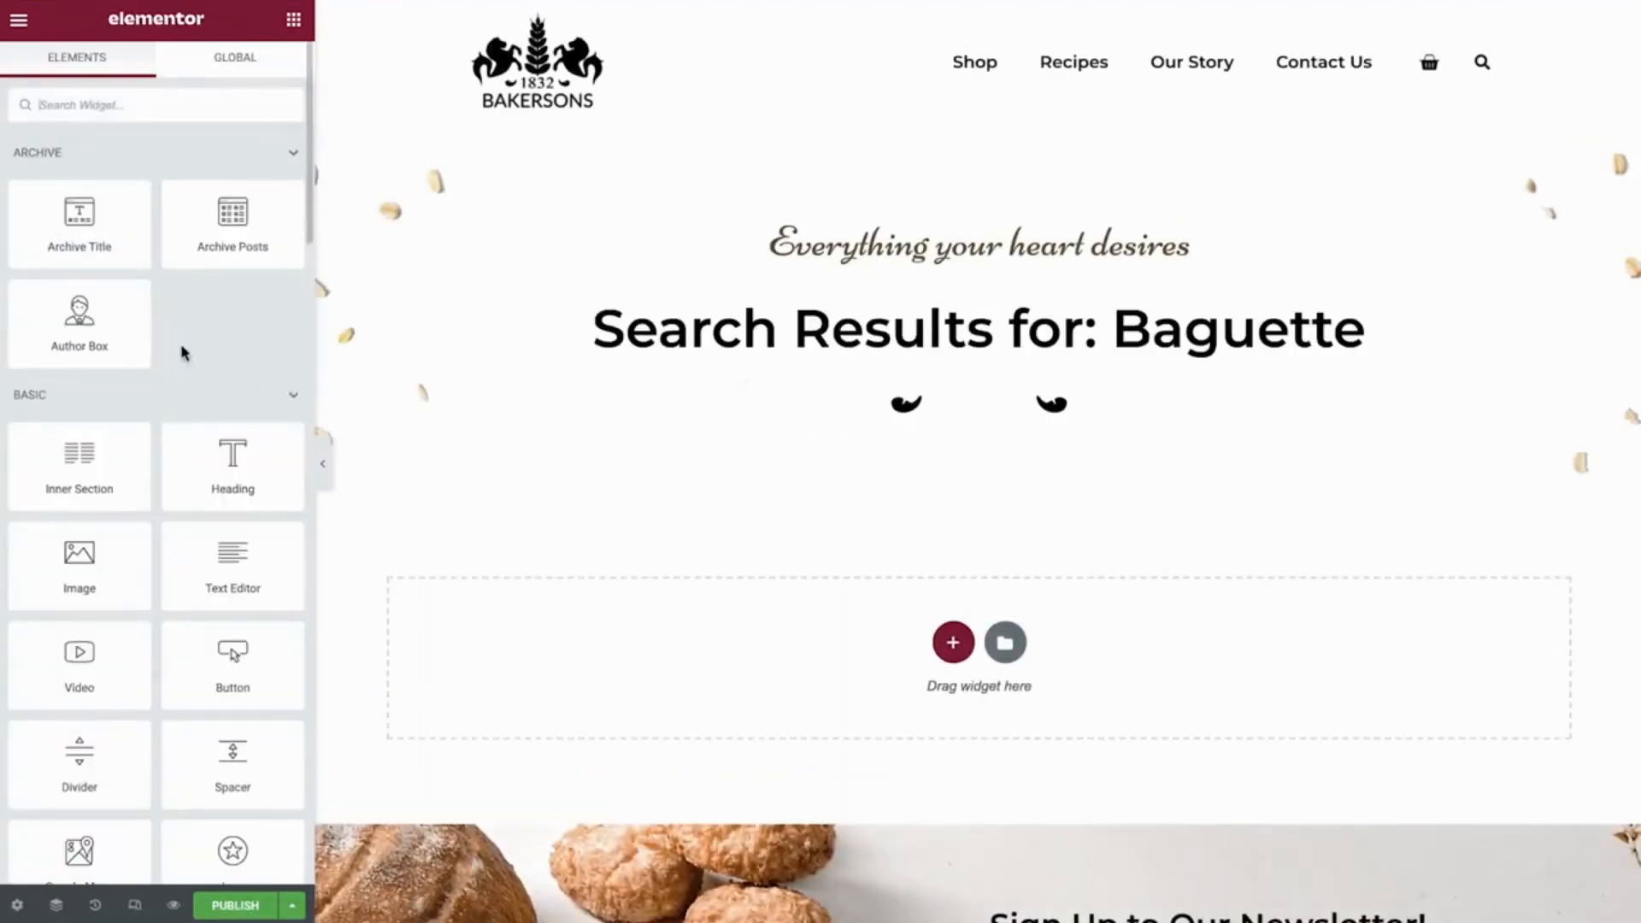
Add a single-column section below the hero with 0 top padding and 10% right, bottom and left padding
click(953, 642)
click(699, 694)
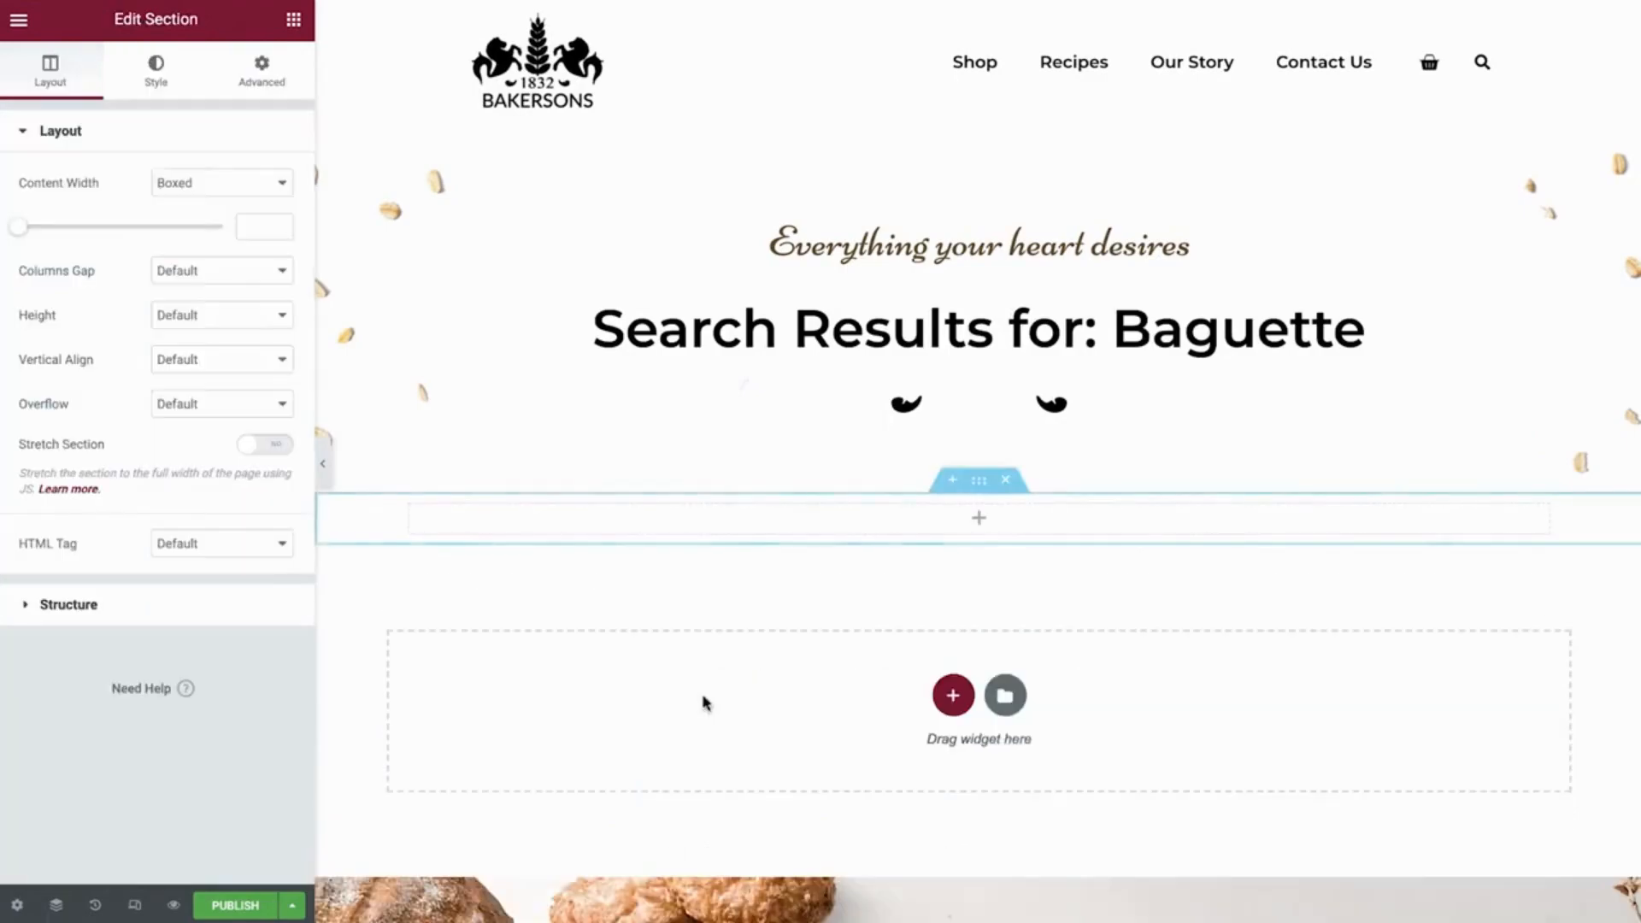
click(261, 71)
click(260, 261)
click(205, 291)
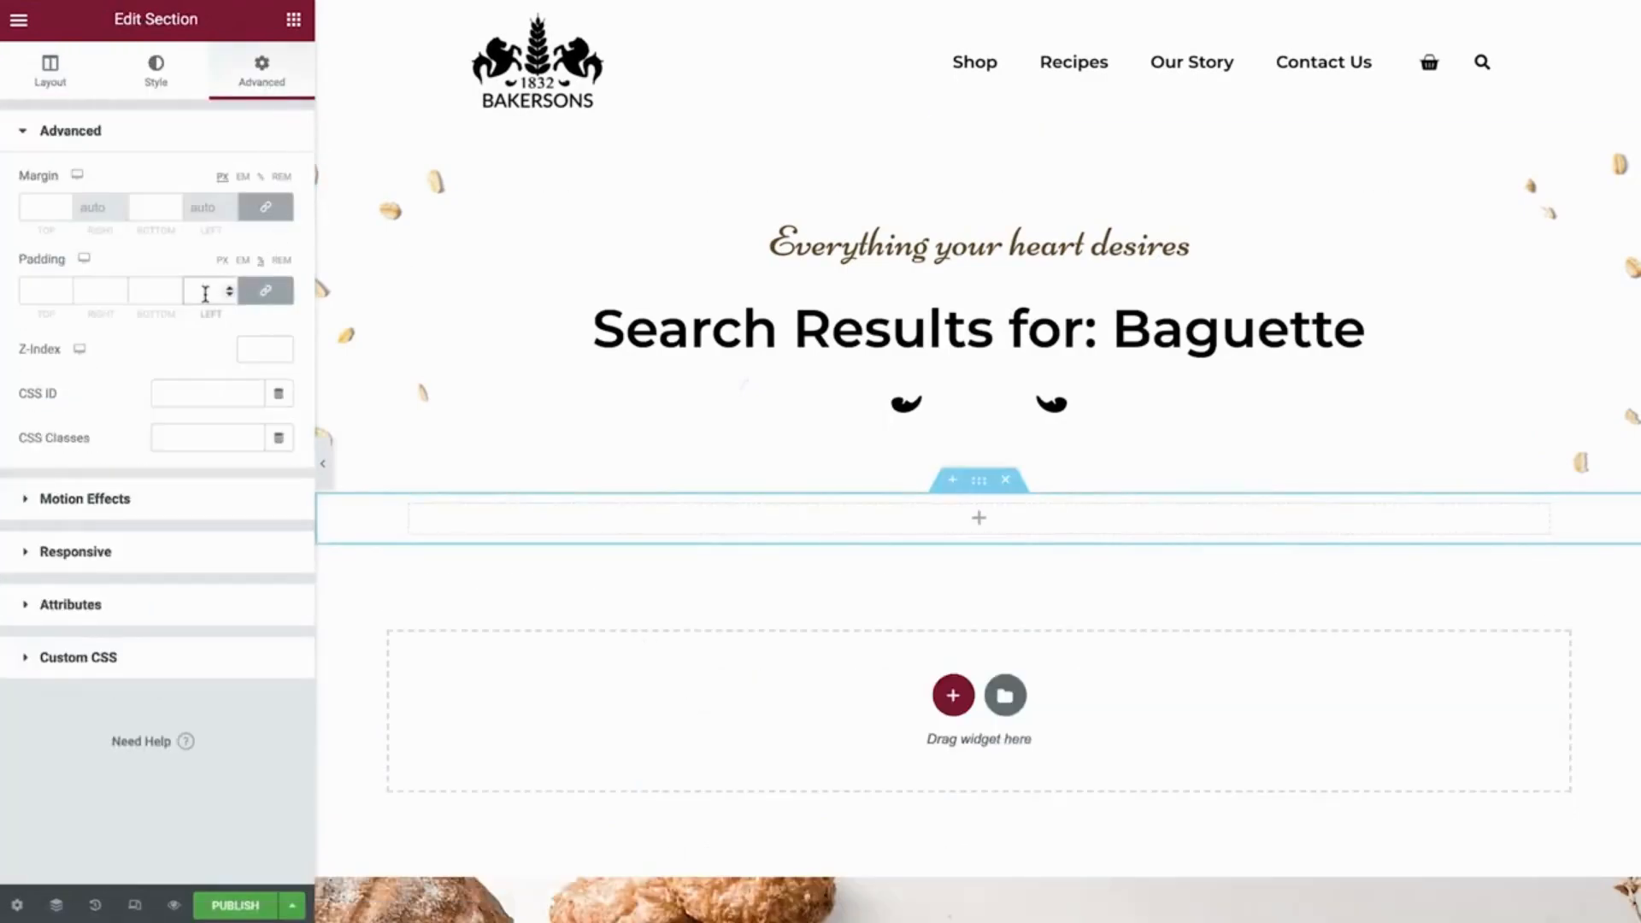
text(10)
double_click(53, 291)
text(0)
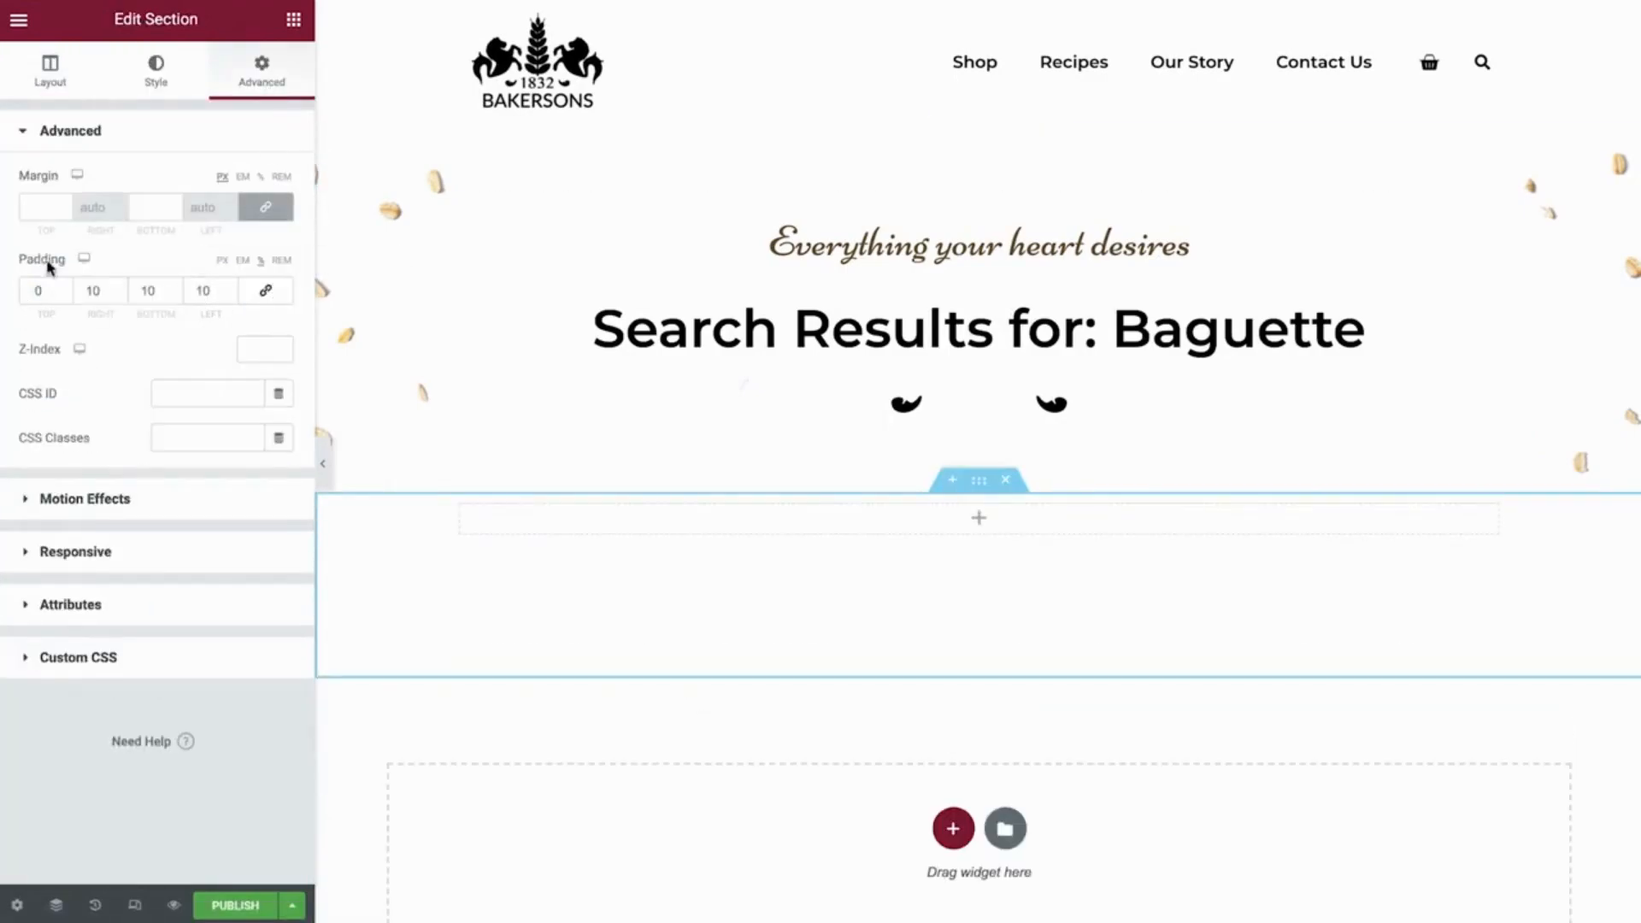
Add an Archive Posts widget to the new section, using the Medium Large image size and an image ratio of 1
click(293, 20)
drag(232, 218, 561, 520)
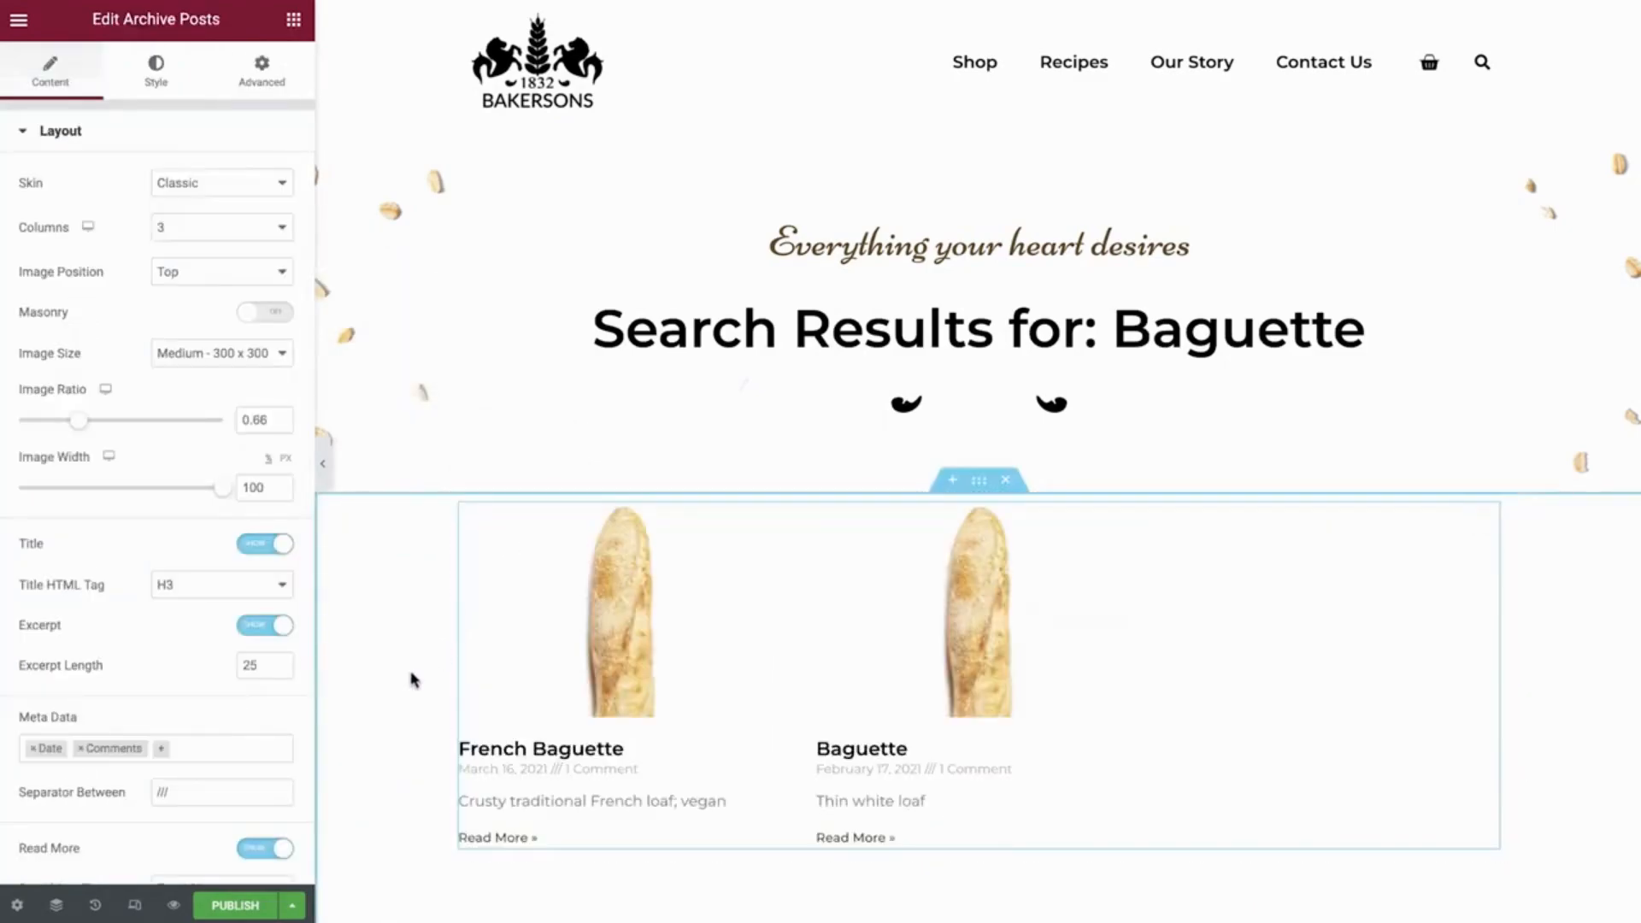
scroll(413, 679, down, 1)
scroll(412, 679, down, 2)
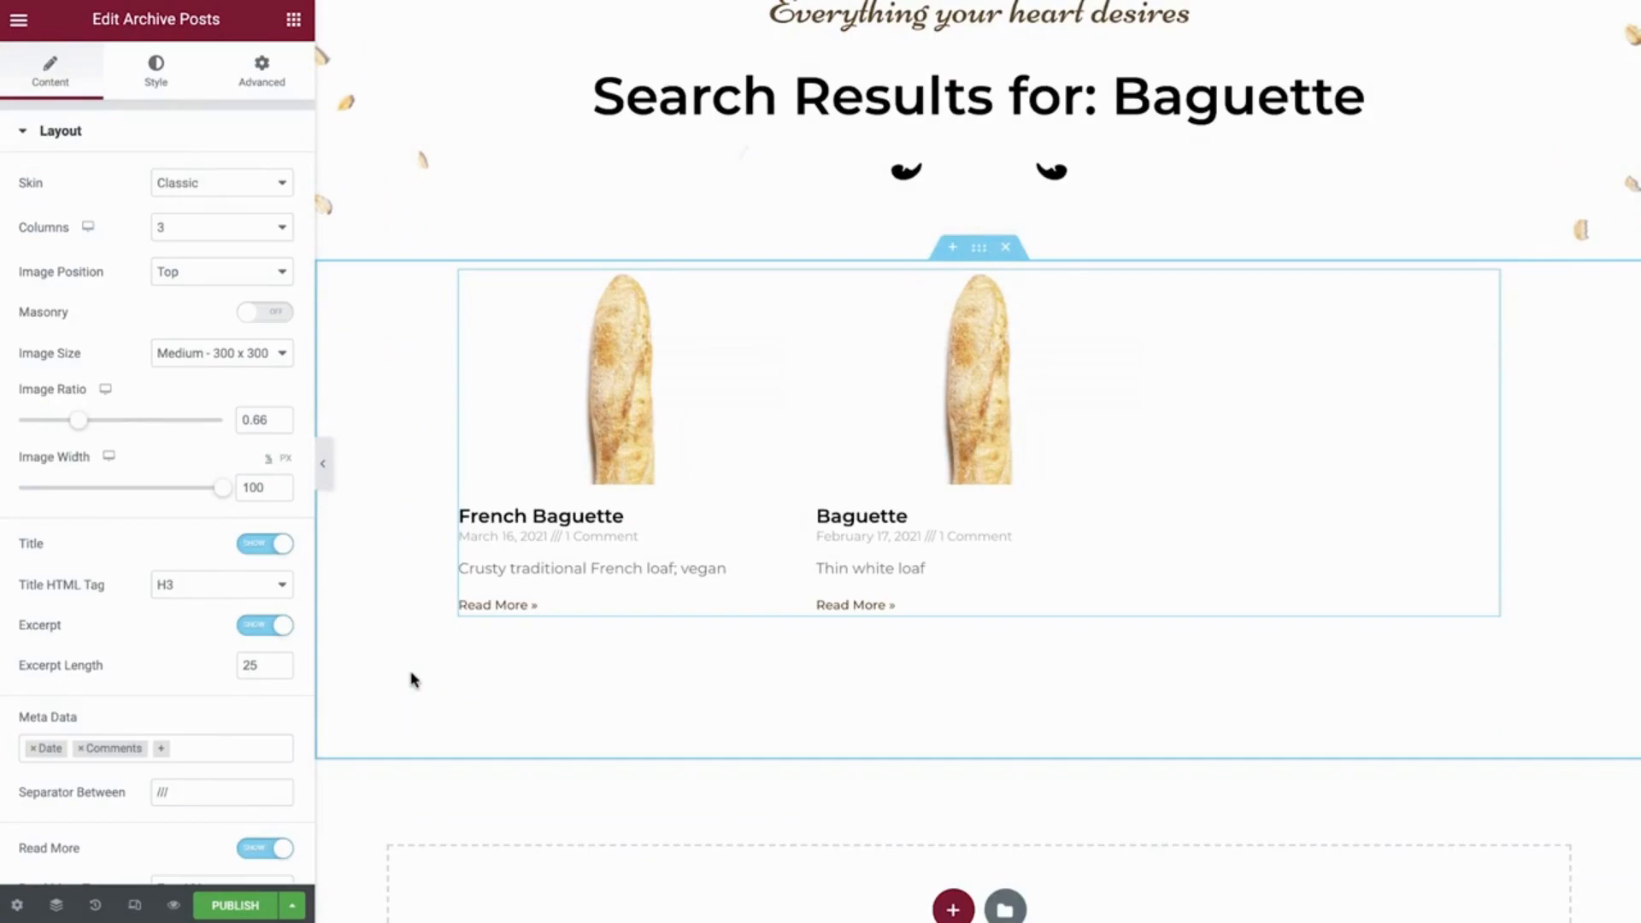
click(256, 353)
click(245, 373)
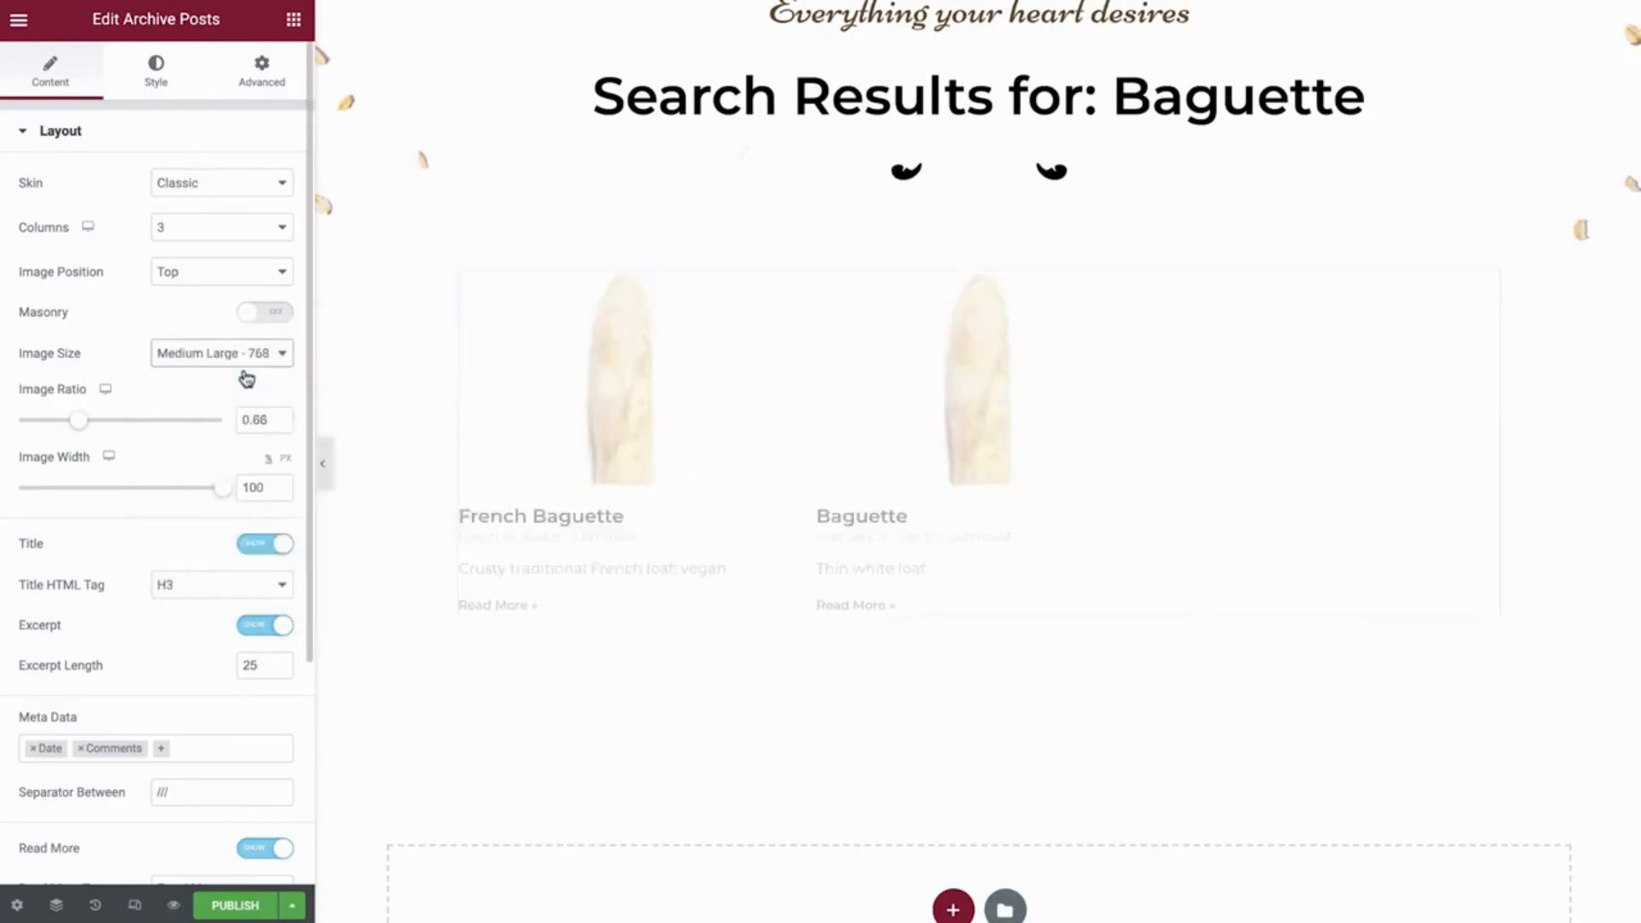
drag(83, 427, 118, 427)
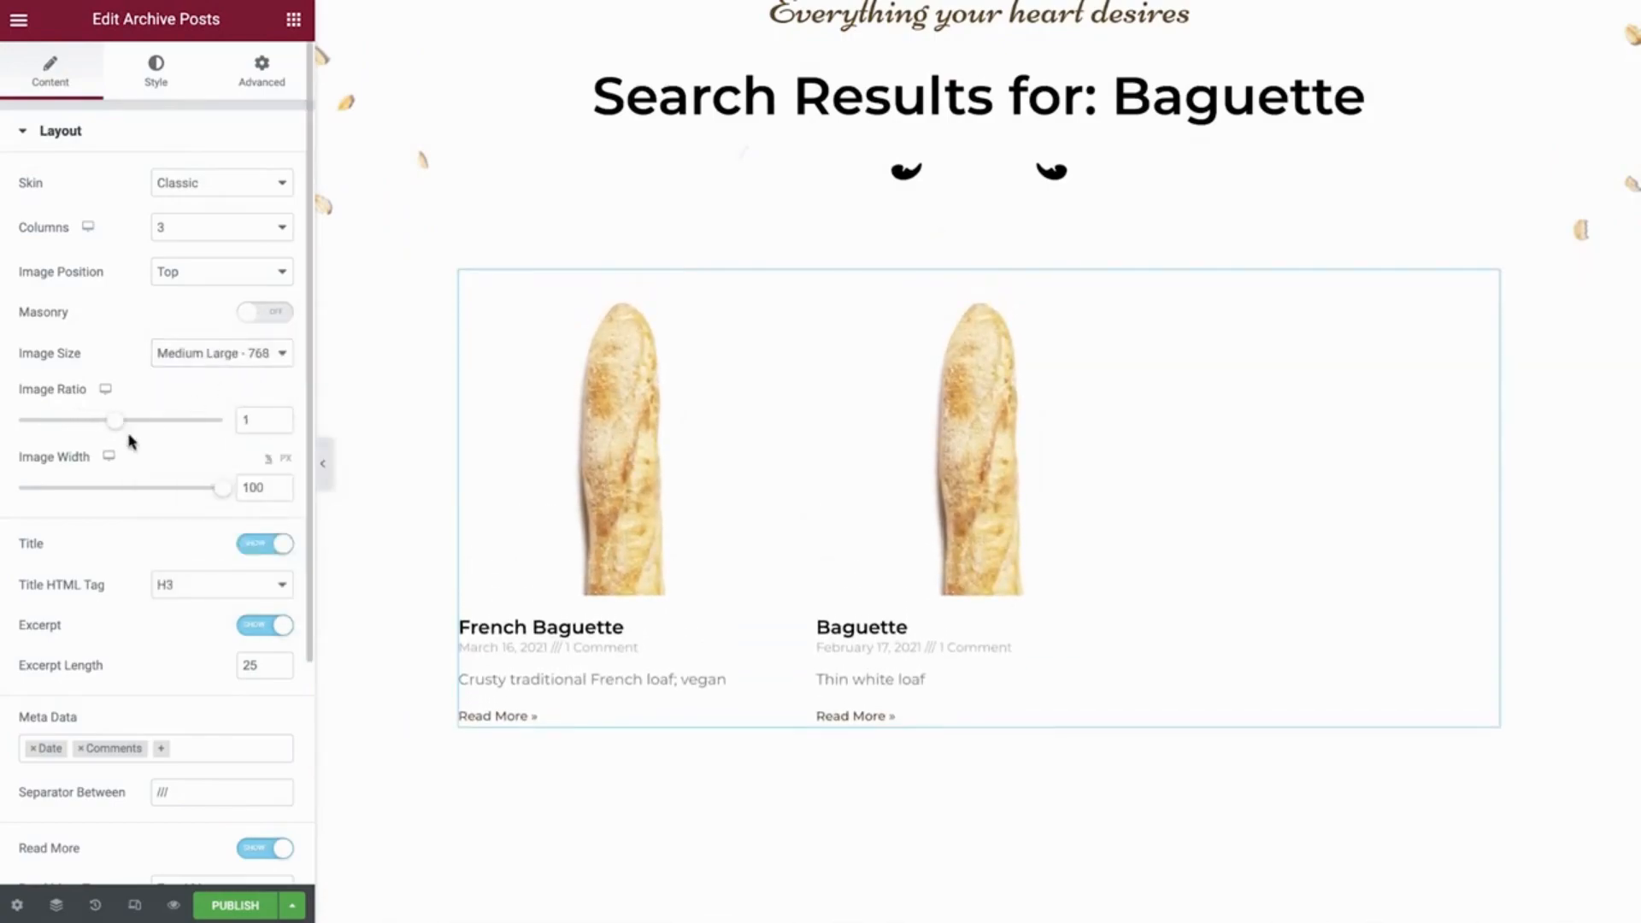
Remove the Date and Comments meta data from the archive posts and hide their Read More link
scroll(188, 647, down, 3)
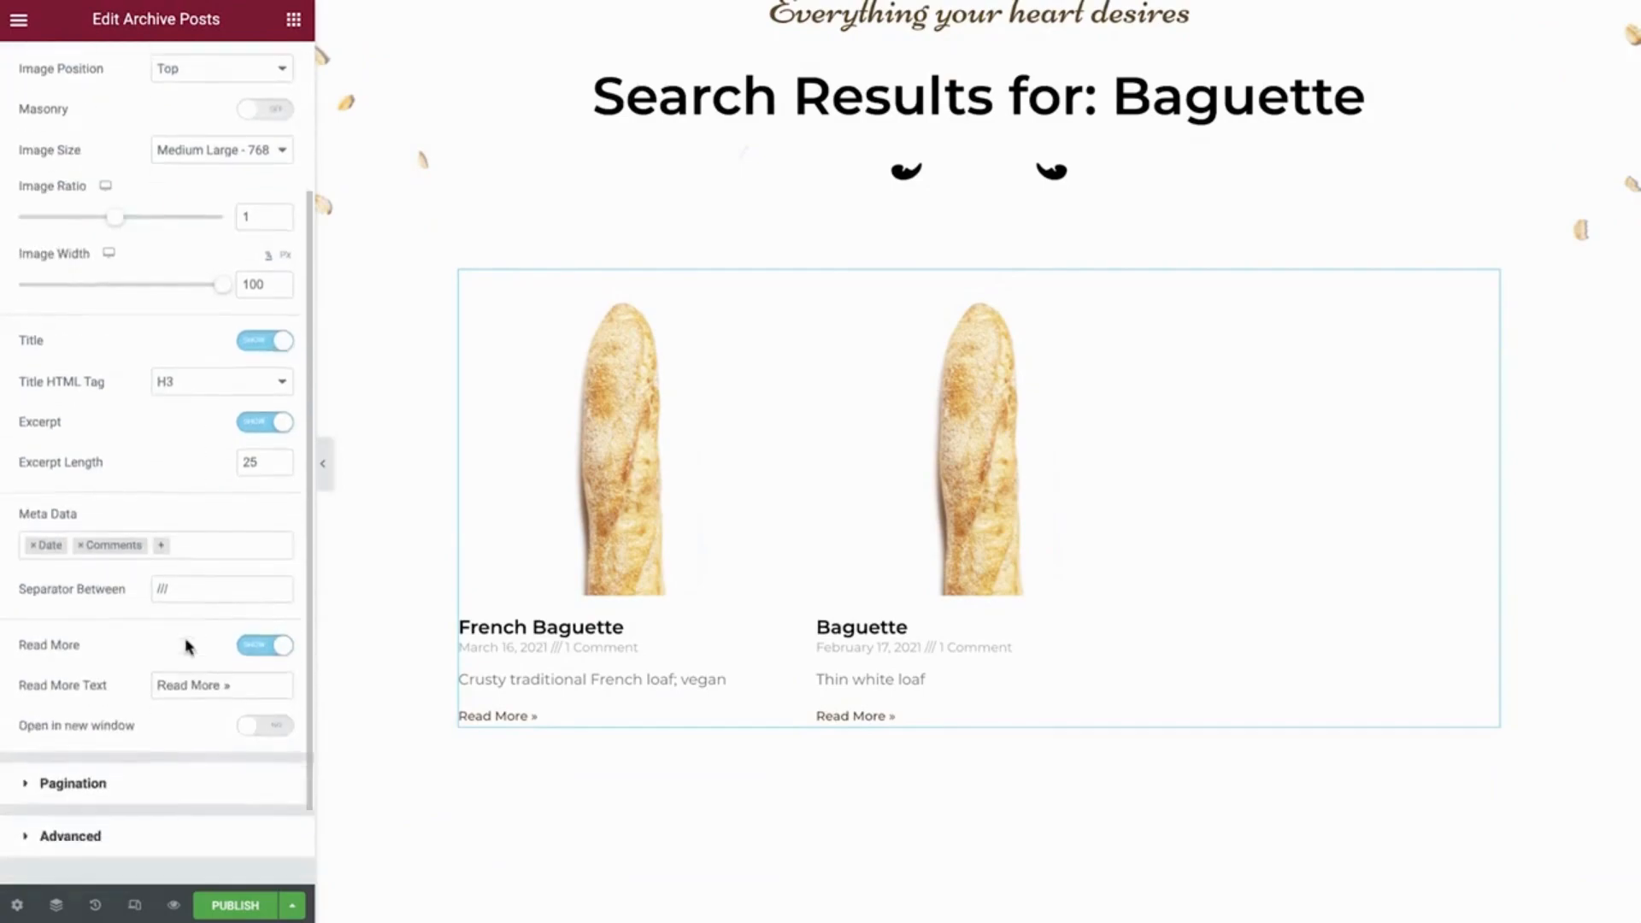
click(34, 480)
click(34, 479)
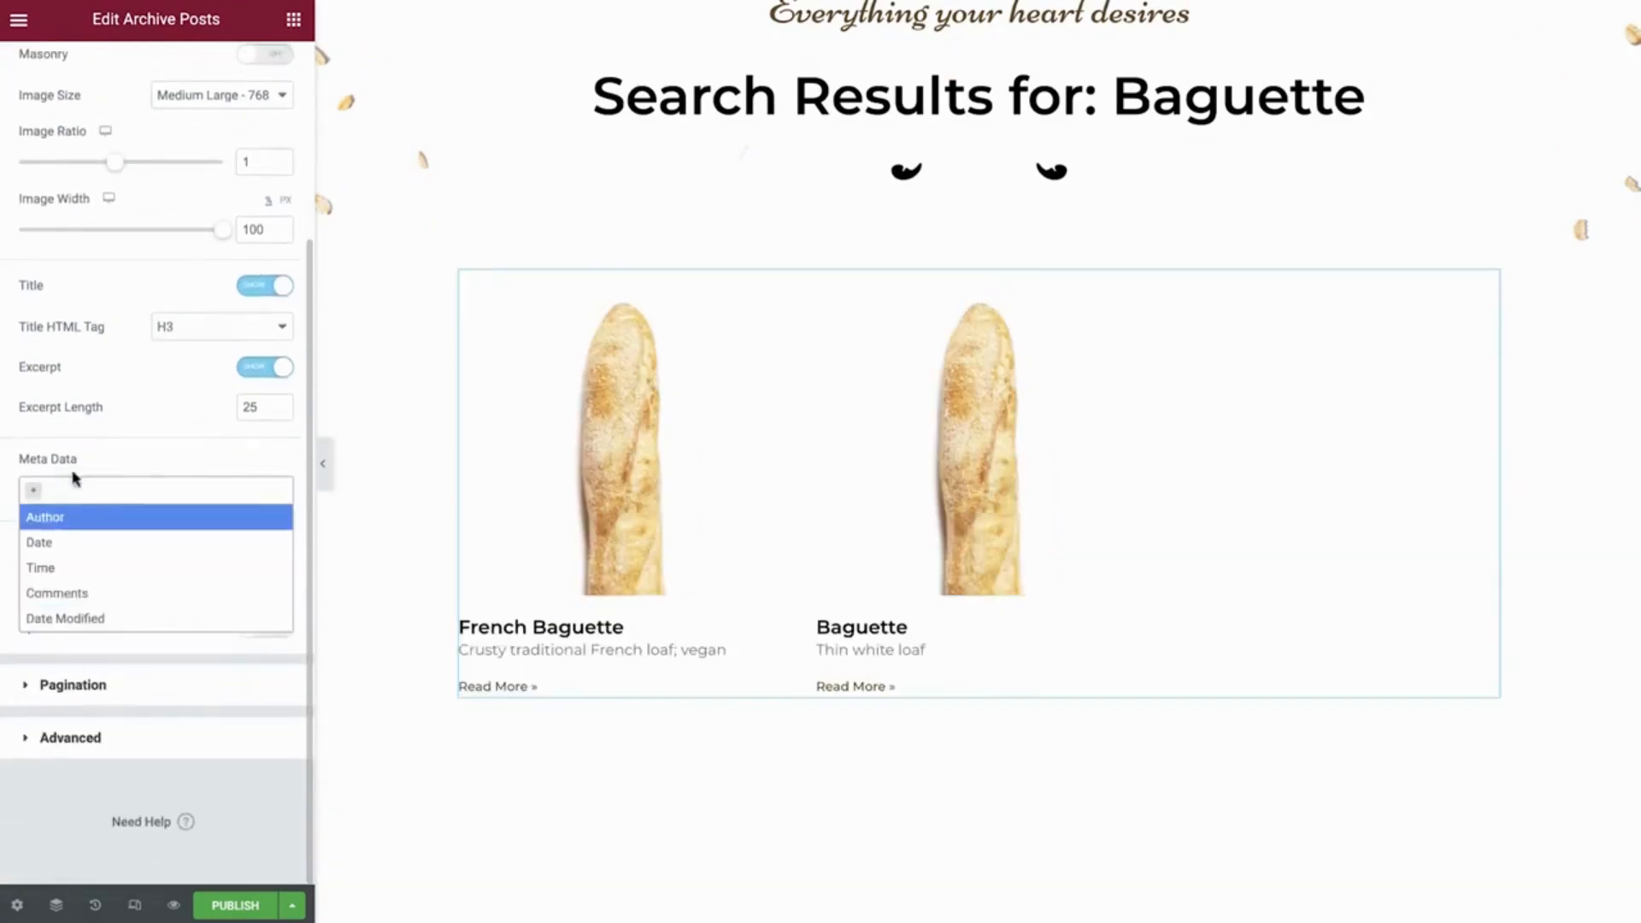
click(104, 467)
click(248, 548)
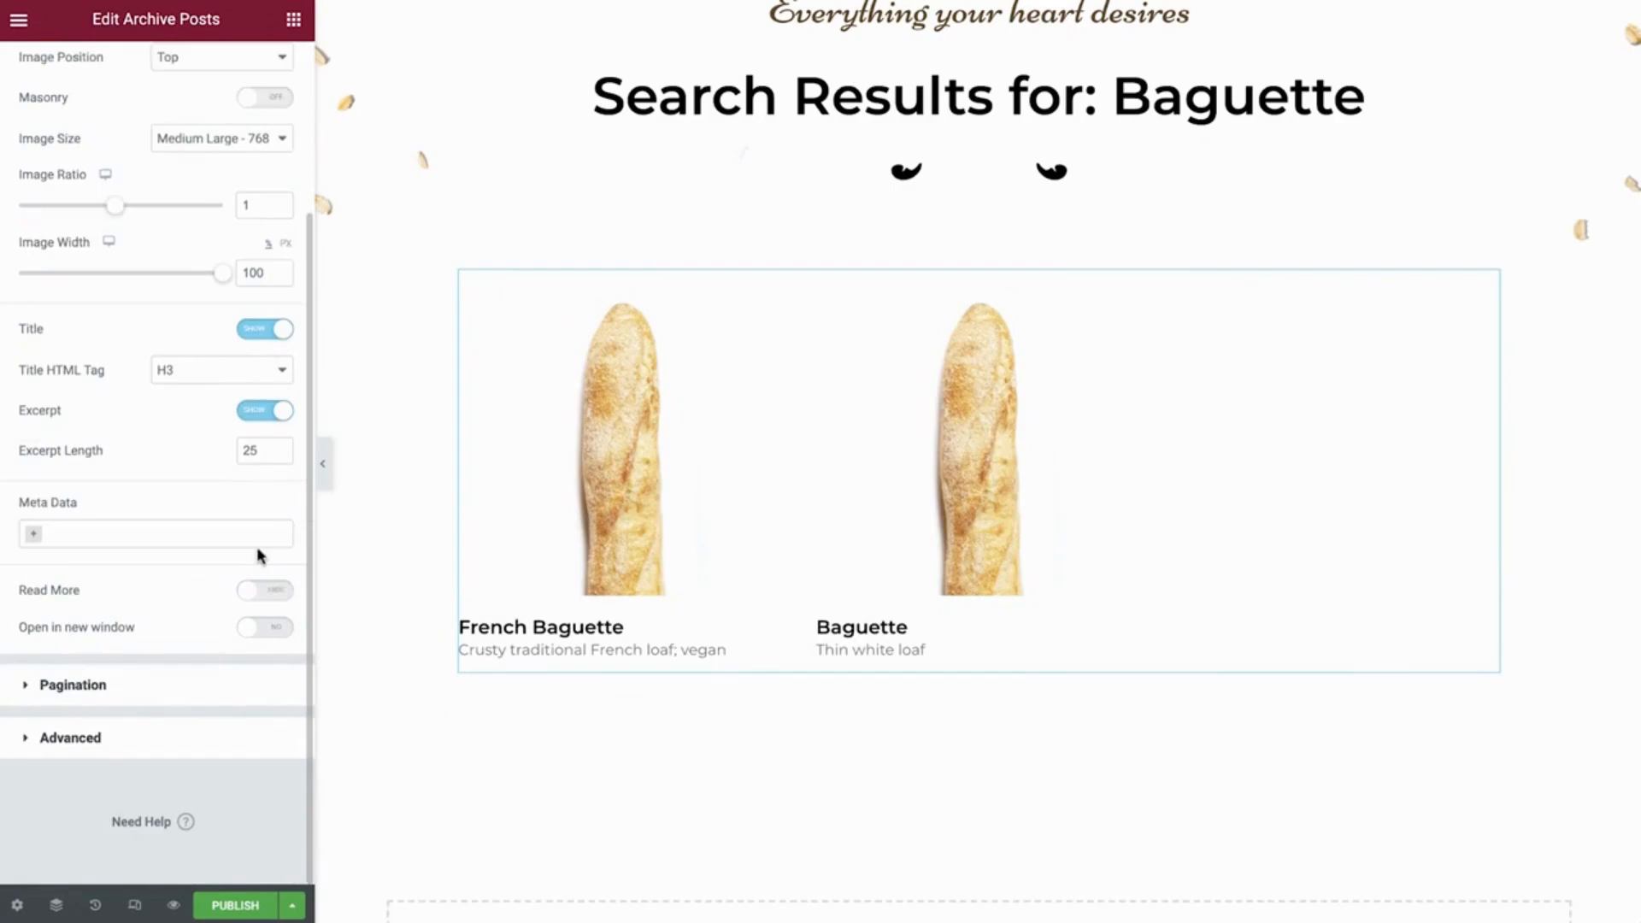
Check the archive posts' pagination and nothing-found message settings, and set the post alignment to center
click(142, 690)
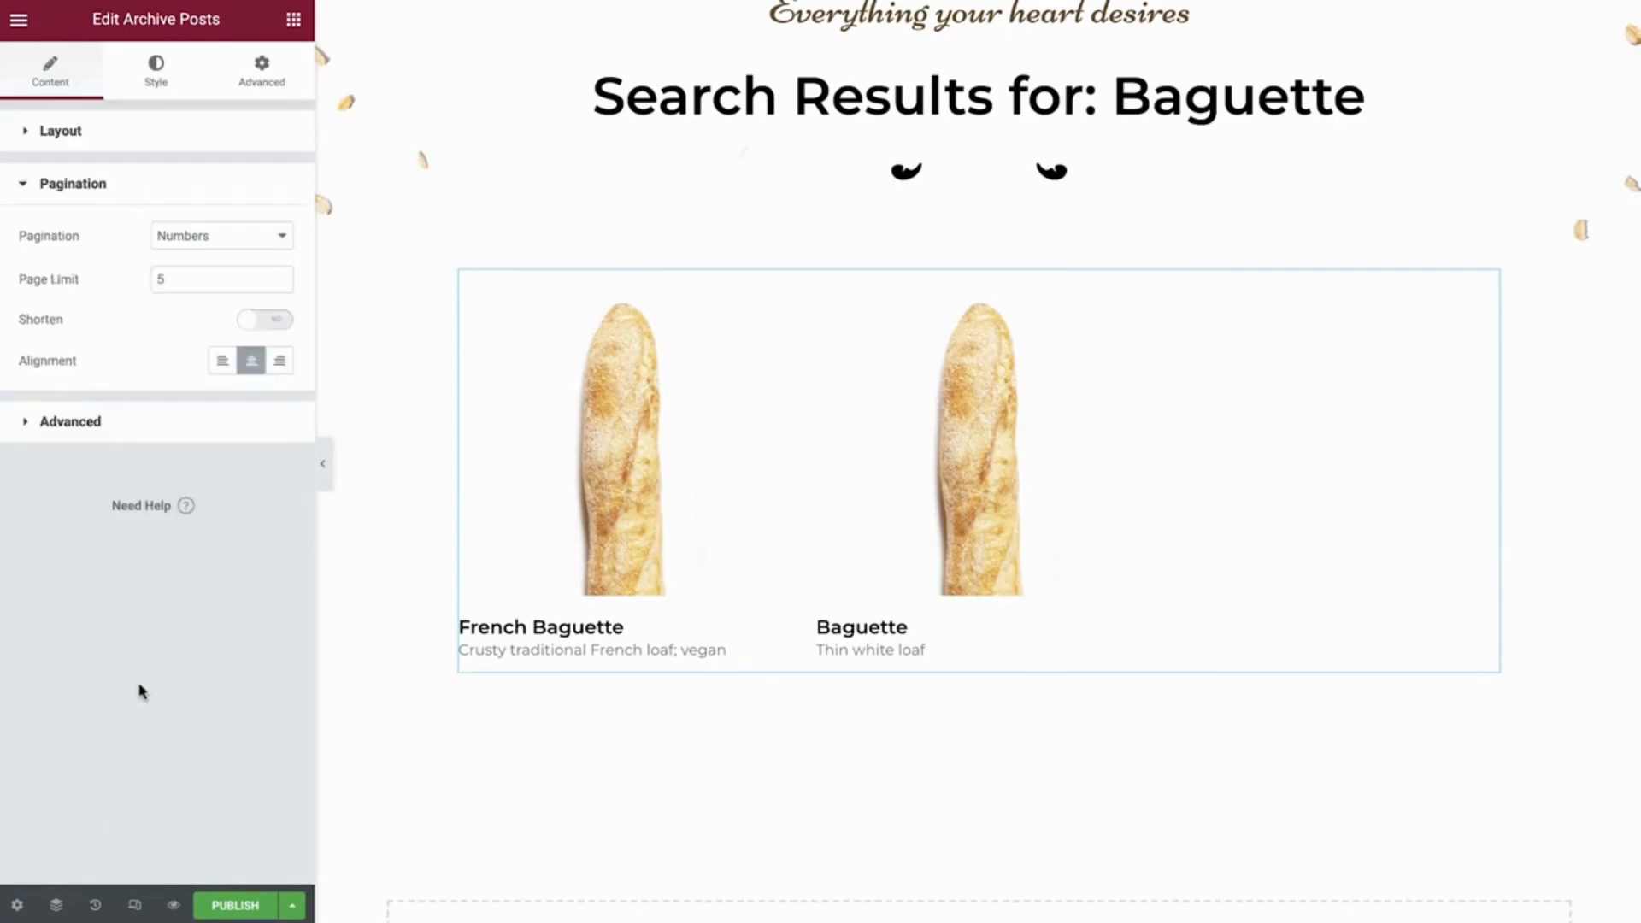
click(147, 430)
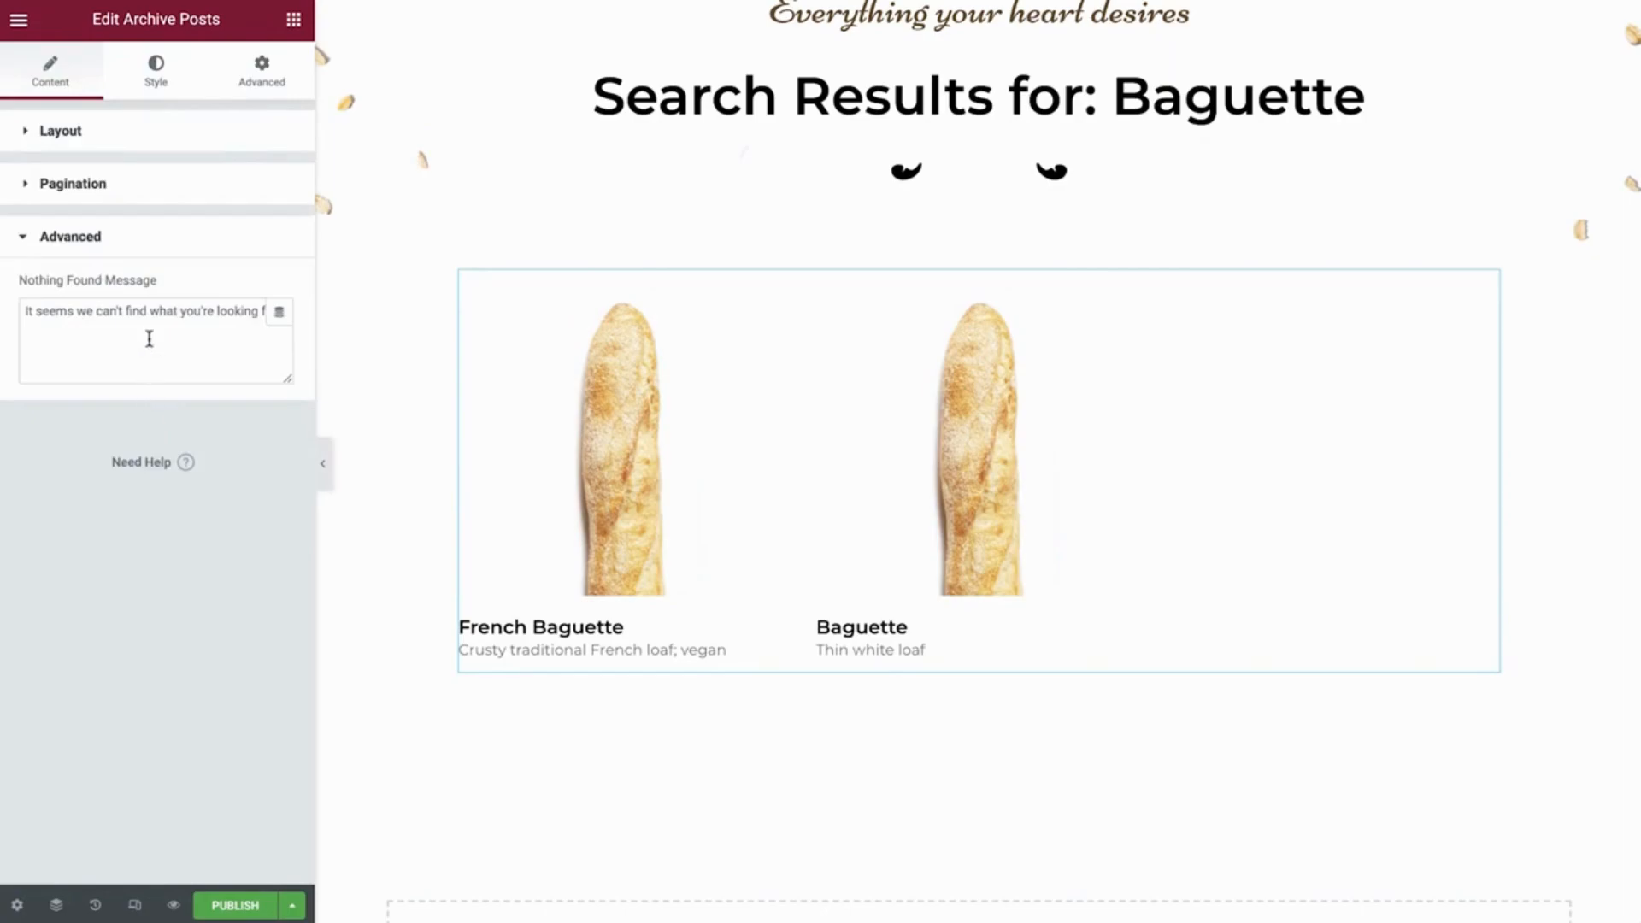
click(154, 75)
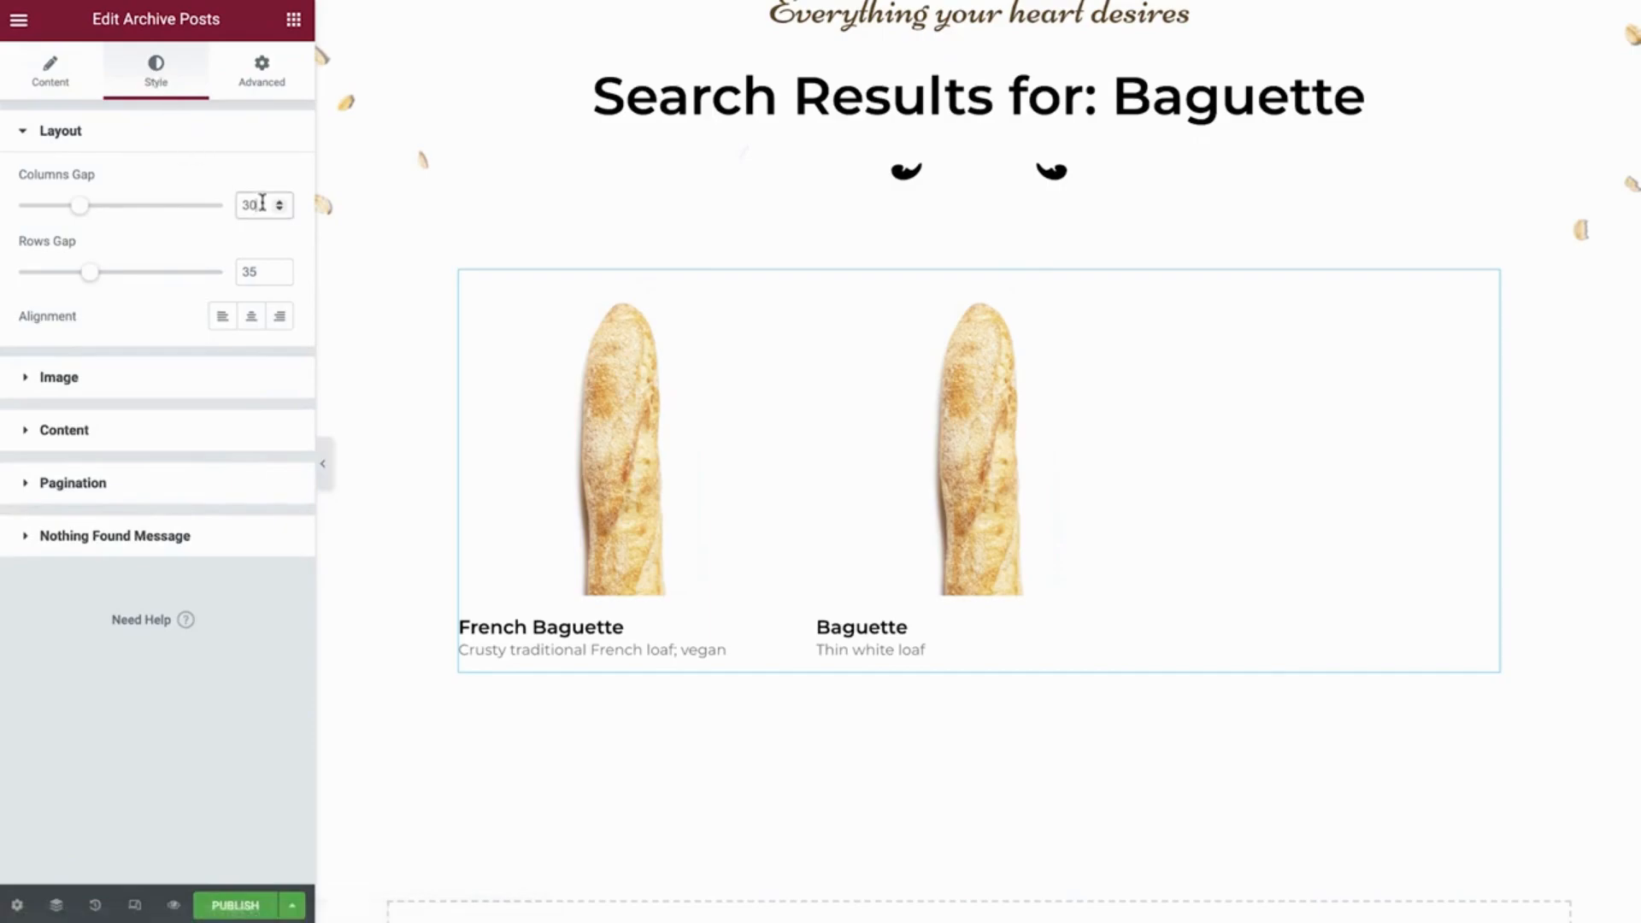
click(251, 318)
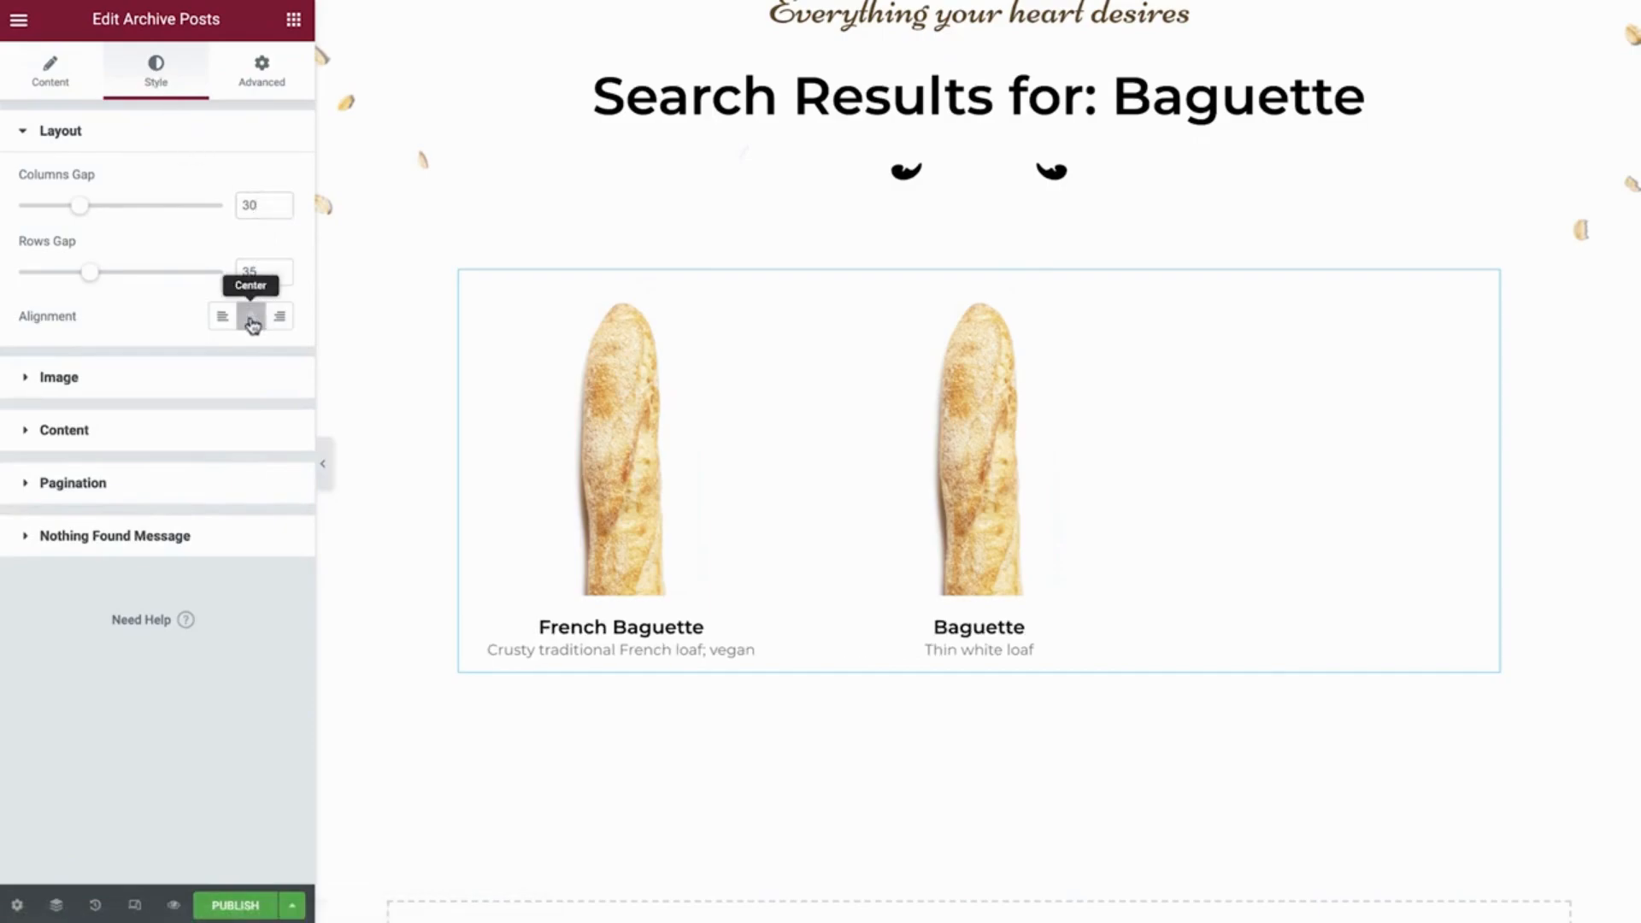
click(198, 374)
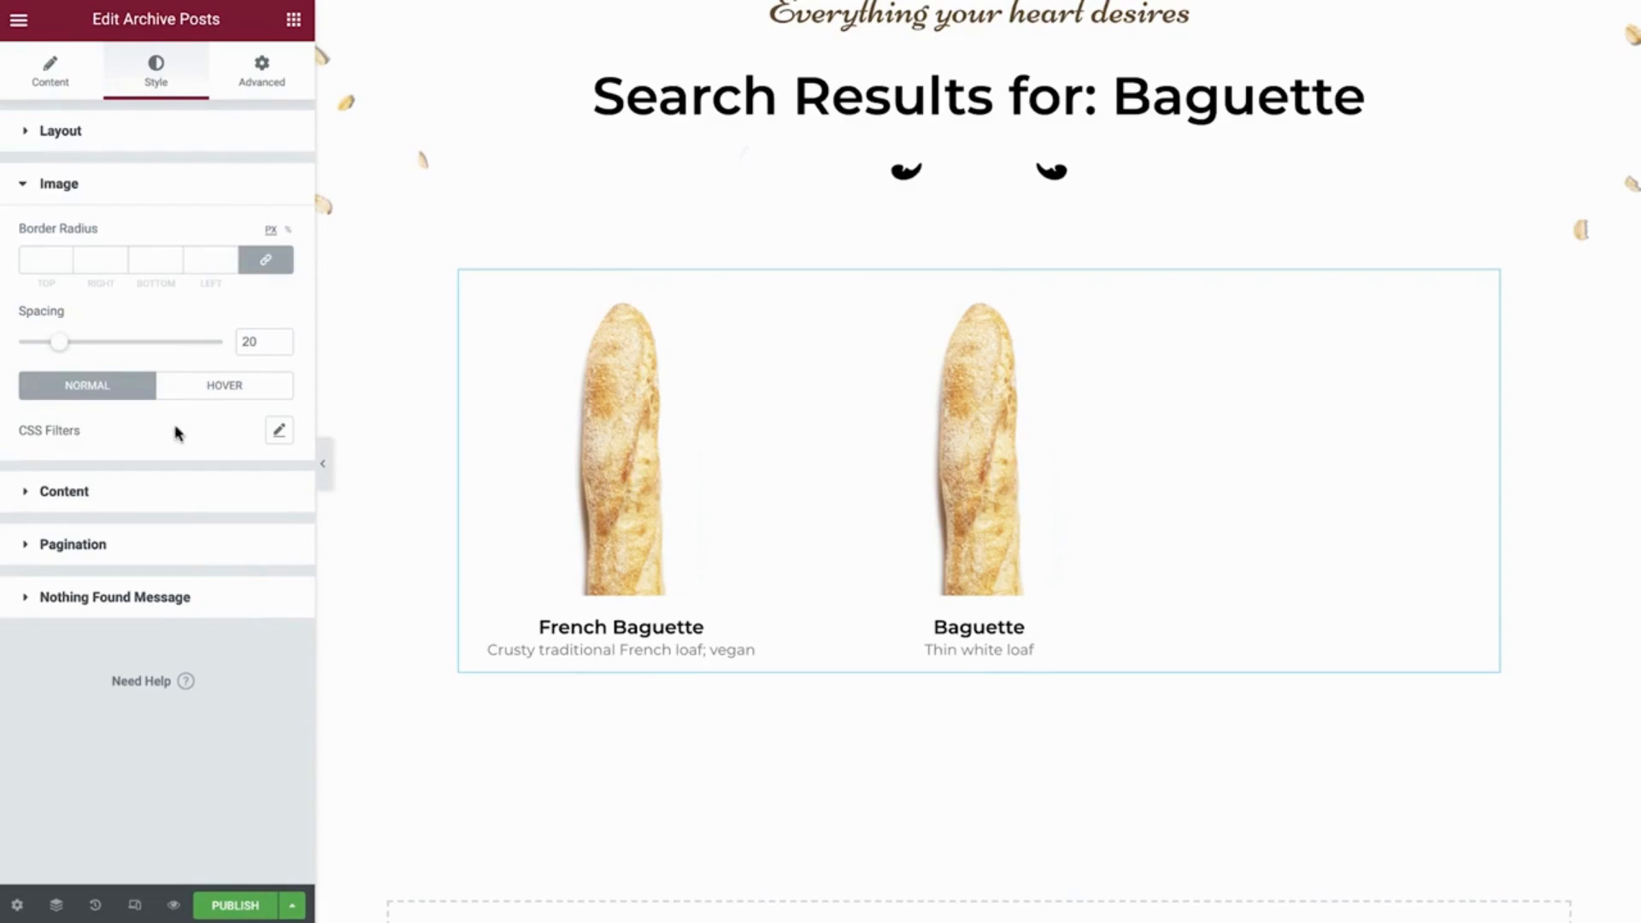
Style the post titles with the black global color, a global typography resized to 25 px, and a spacing of 10
click(159, 492)
click(251, 318)
click(250, 363)
scroll(189, 512, down, 5)
click(156, 608)
click(279, 364)
double_click(241, 528)
text(25)
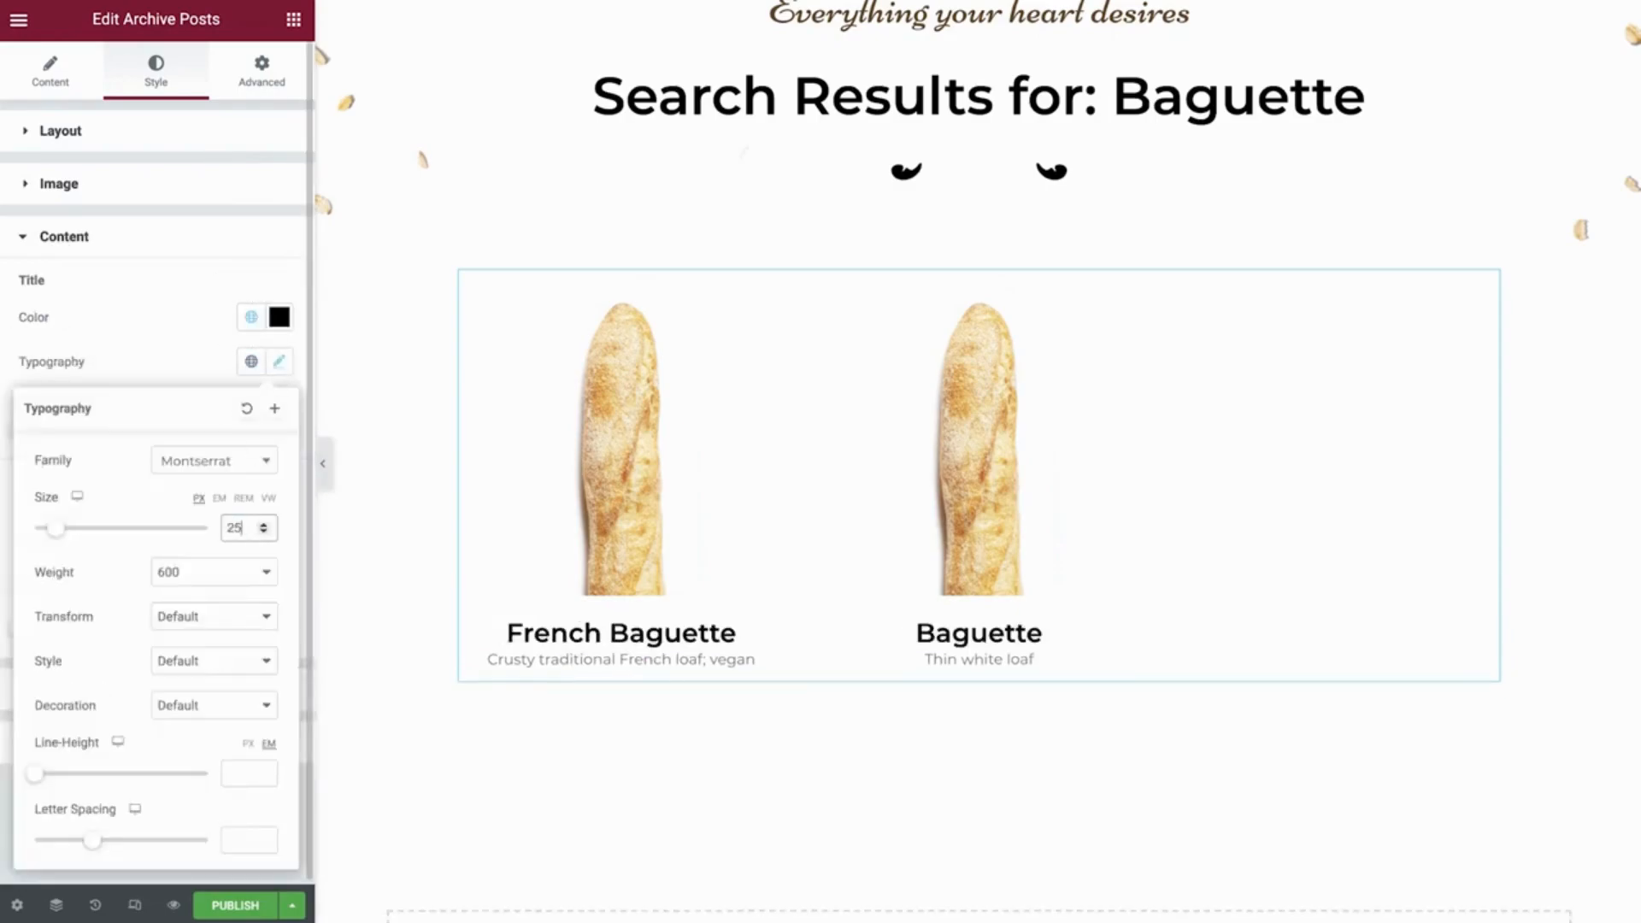
click(197, 369)
click(260, 428)
text(10)
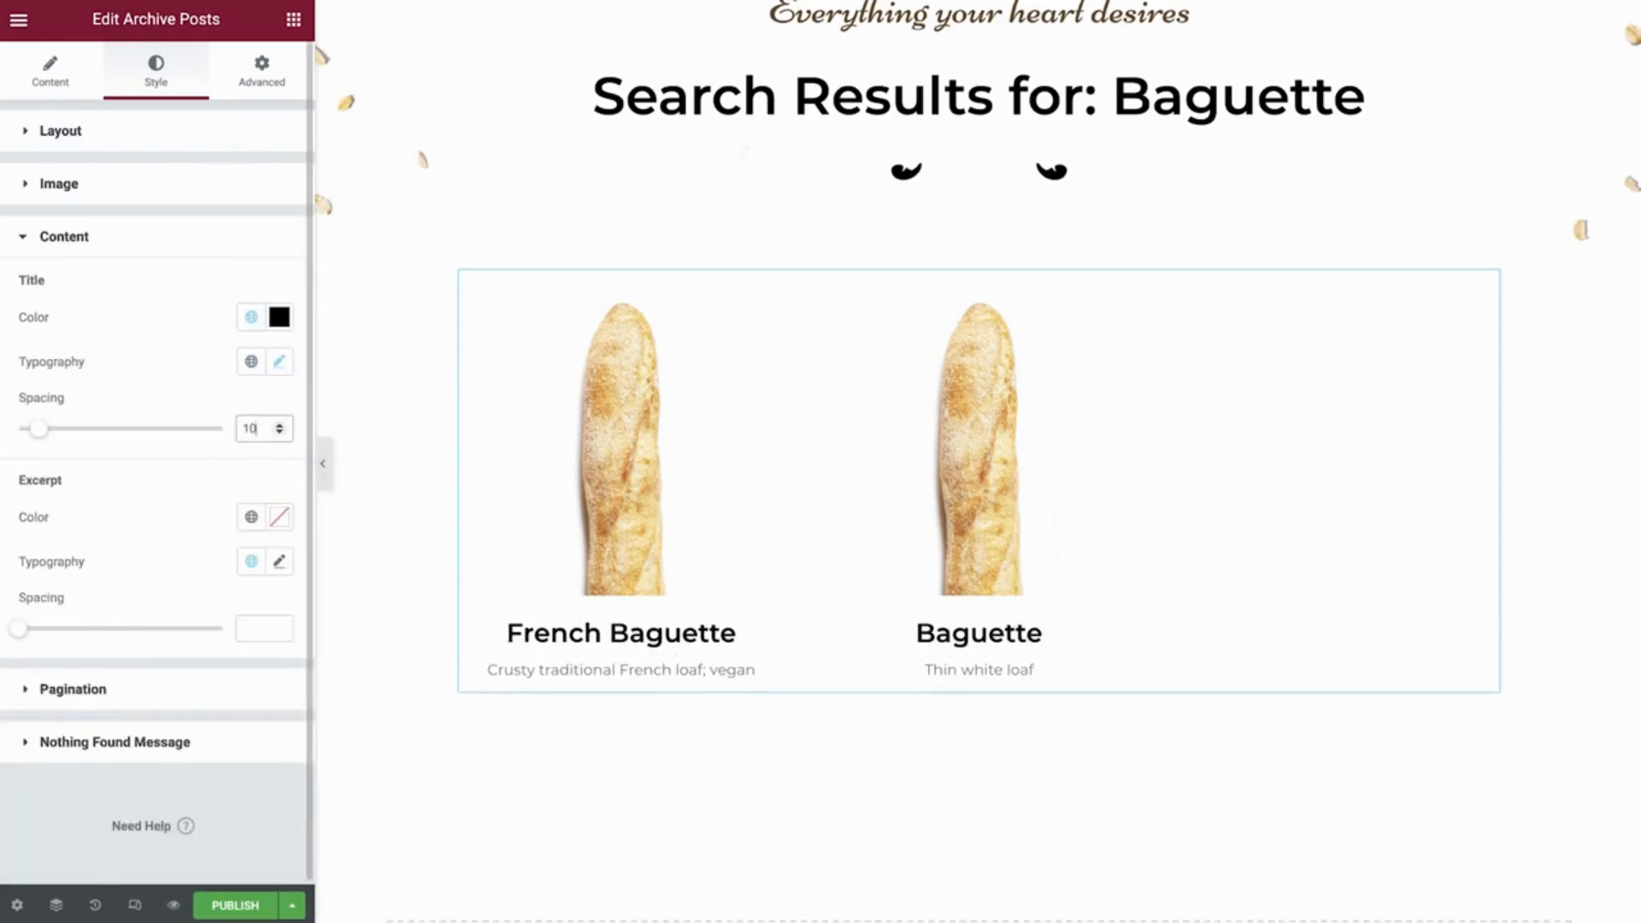
Set the excerpt text to the black global color and review the pagination and nothing-found message styles
click(251, 517)
click(202, 611)
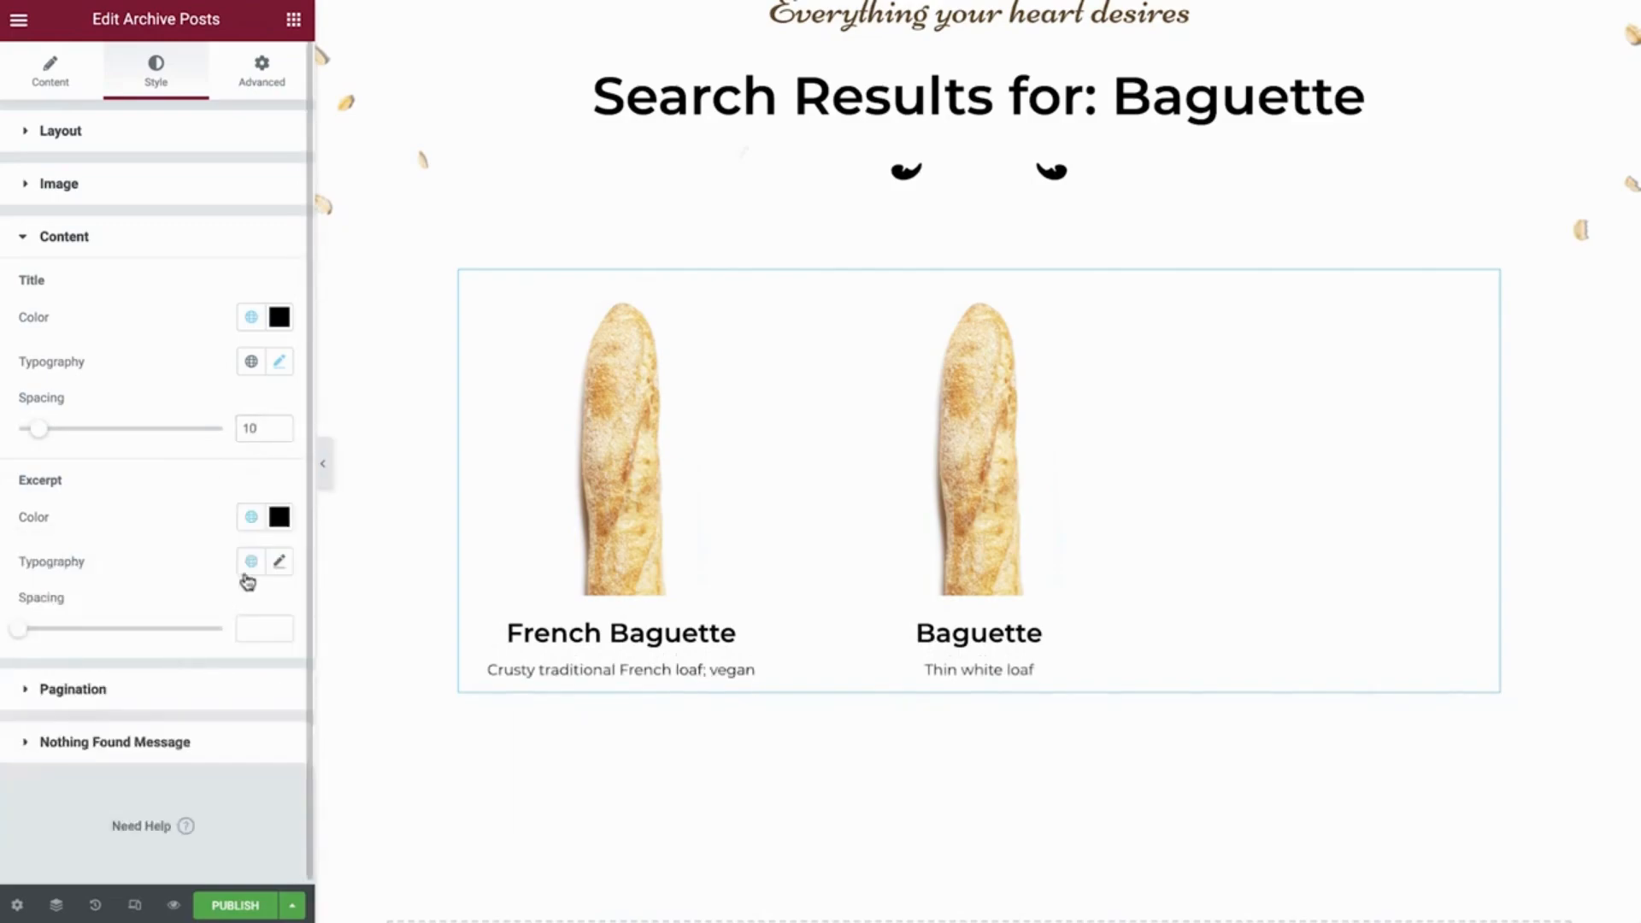
click(197, 697)
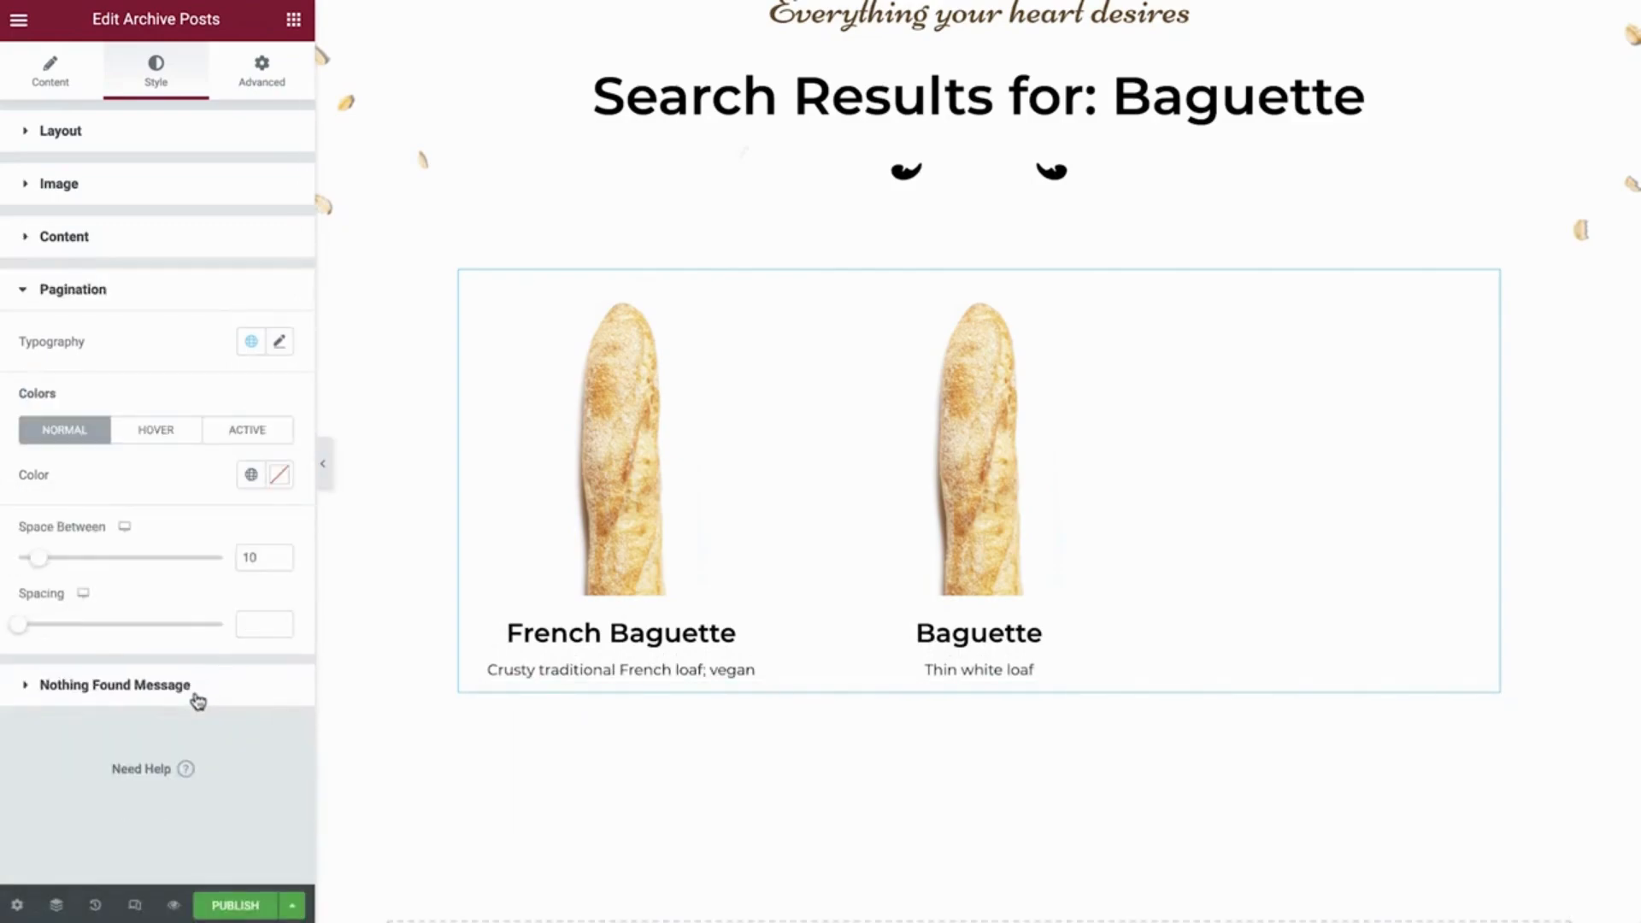
click(197, 698)
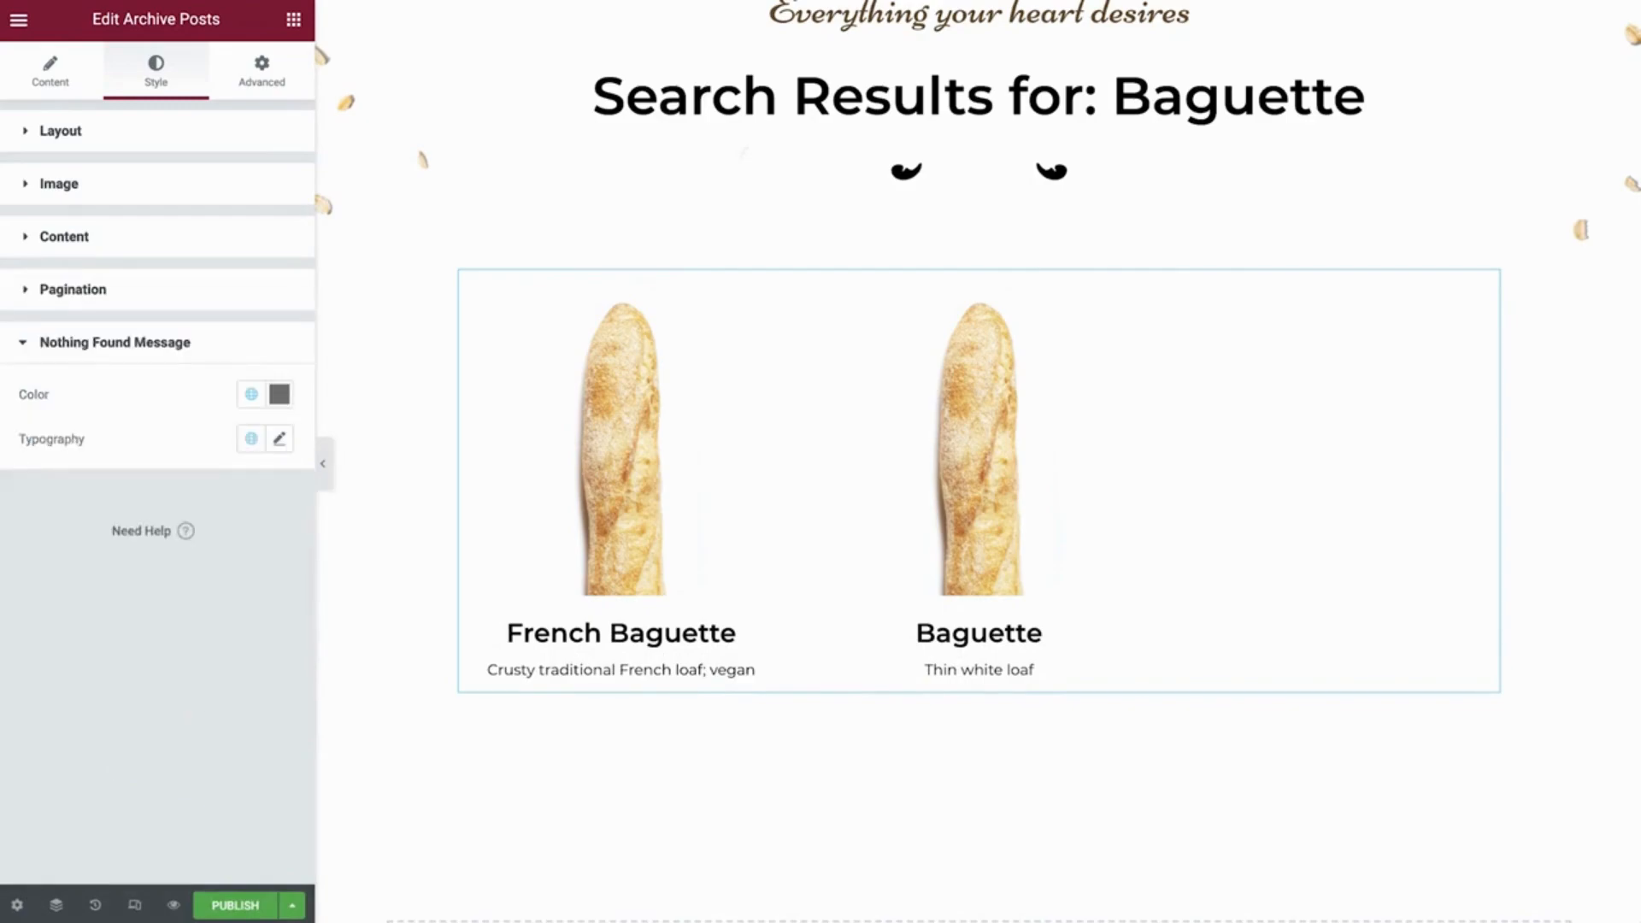
Title the template "Search Results" and publish it with the Search Results display condition
click(17, 904)
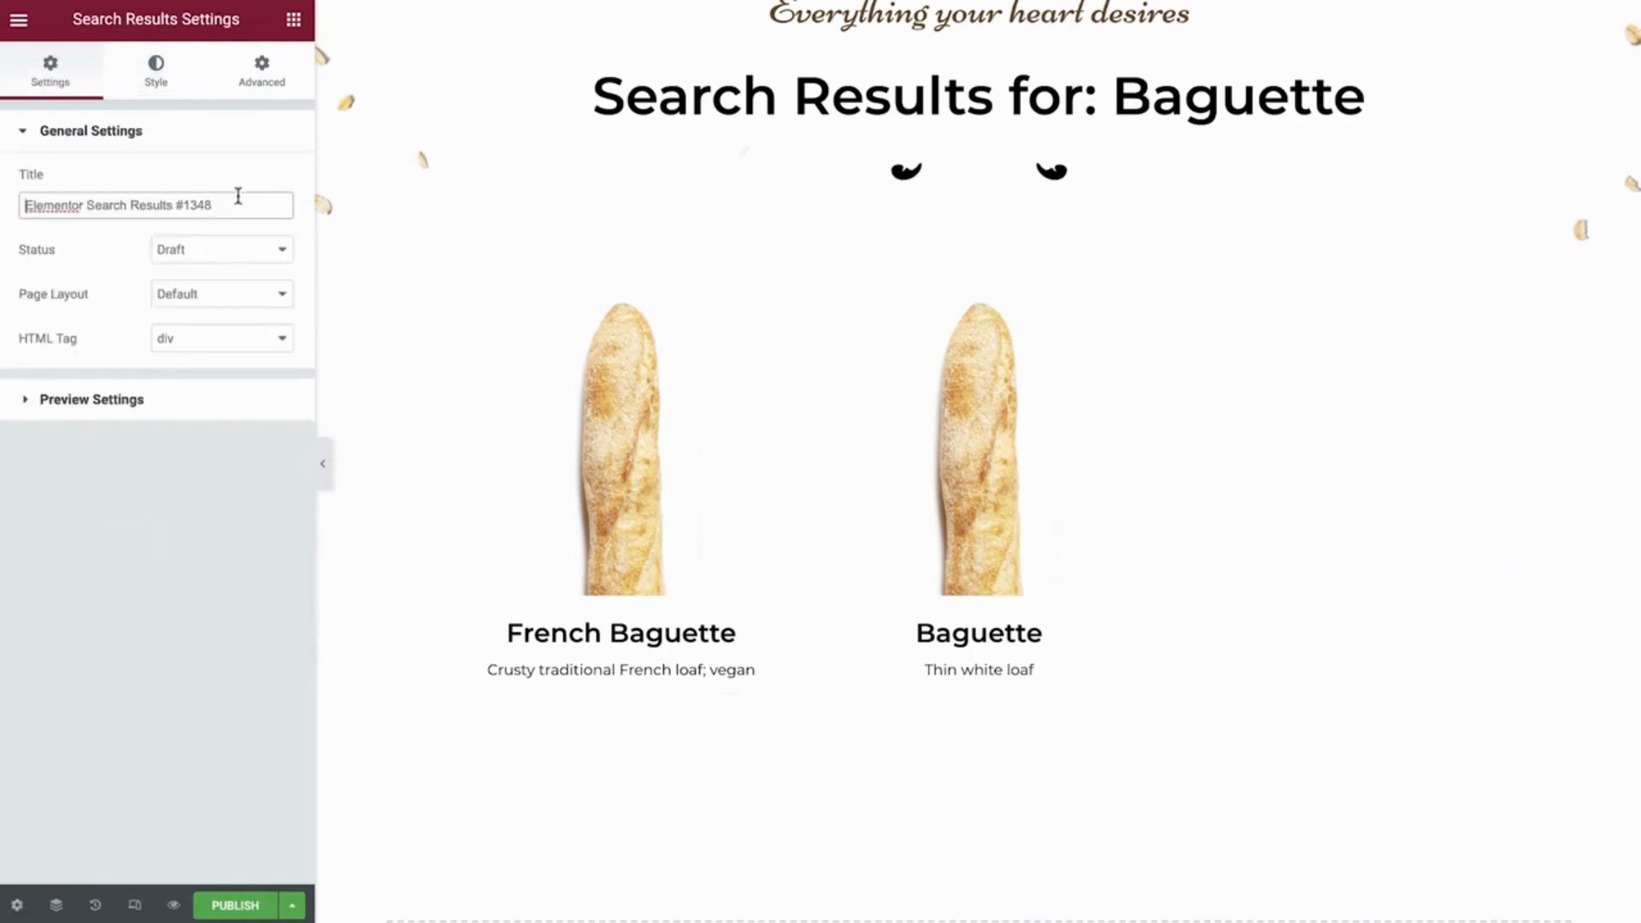
triple_click(235, 199)
text(Search Results)
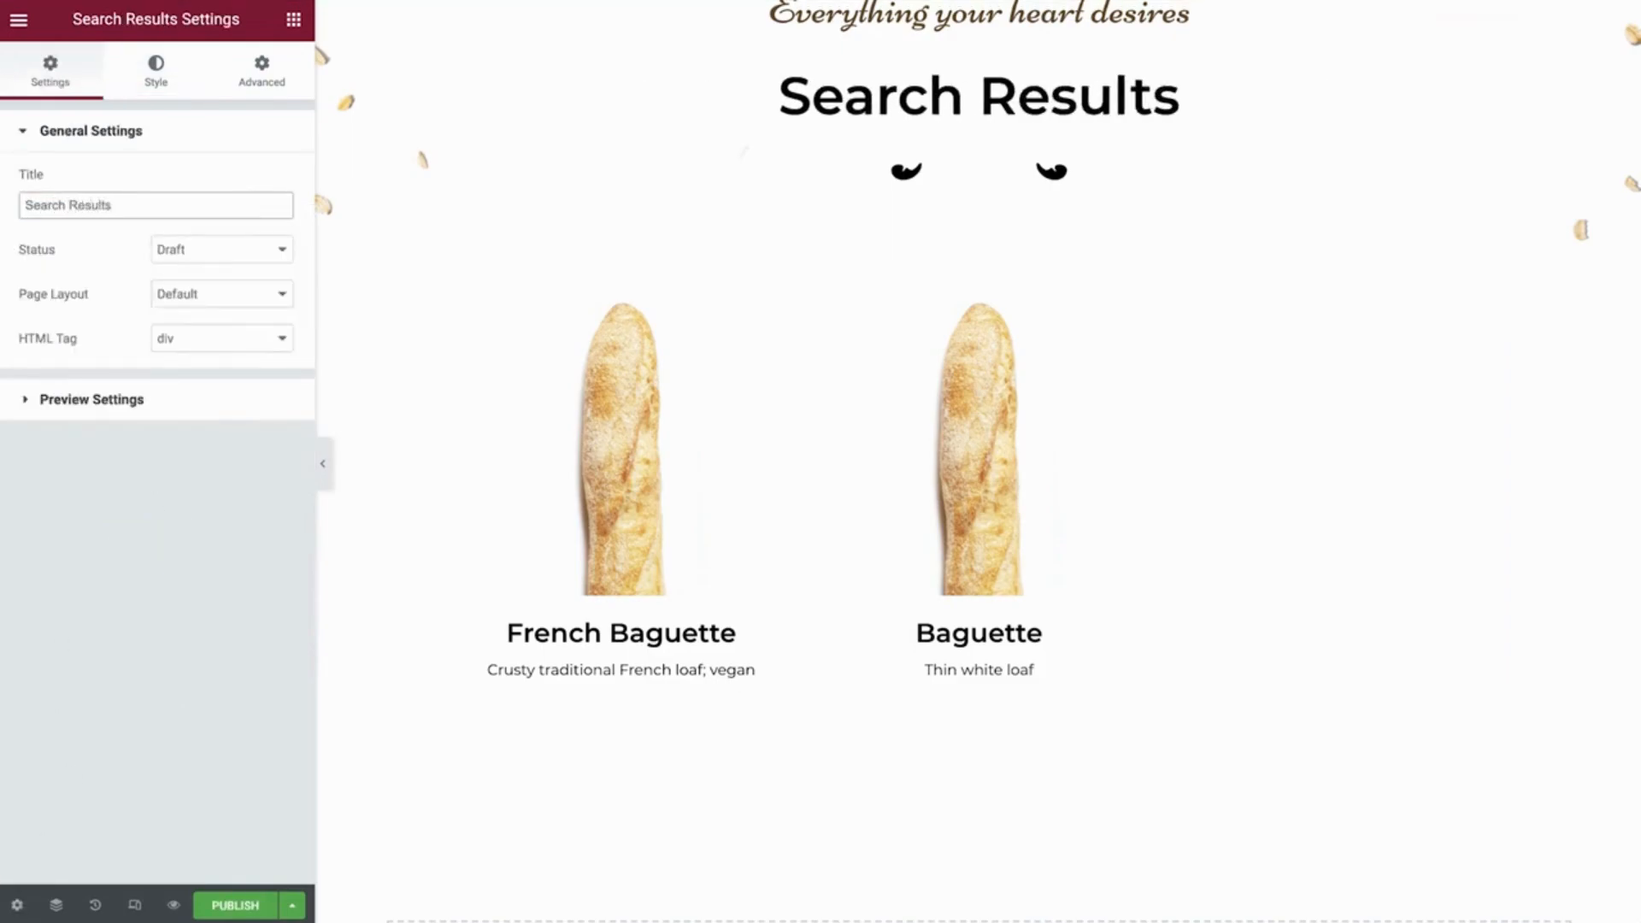
click(235, 905)
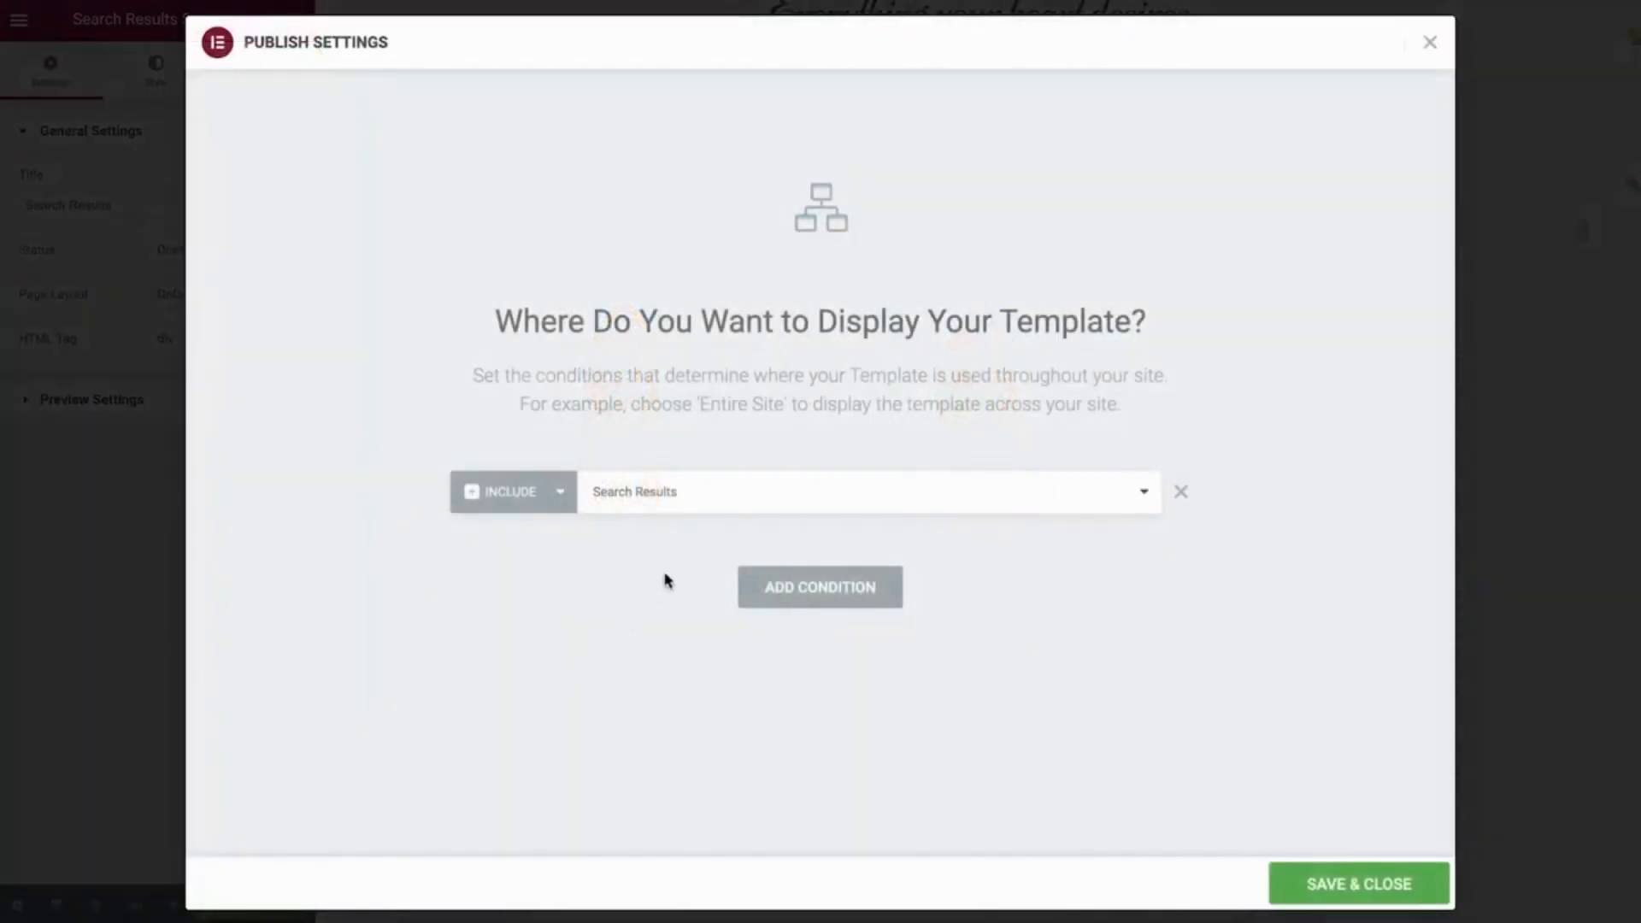
click(744, 502)
click(744, 501)
click(1280, 889)
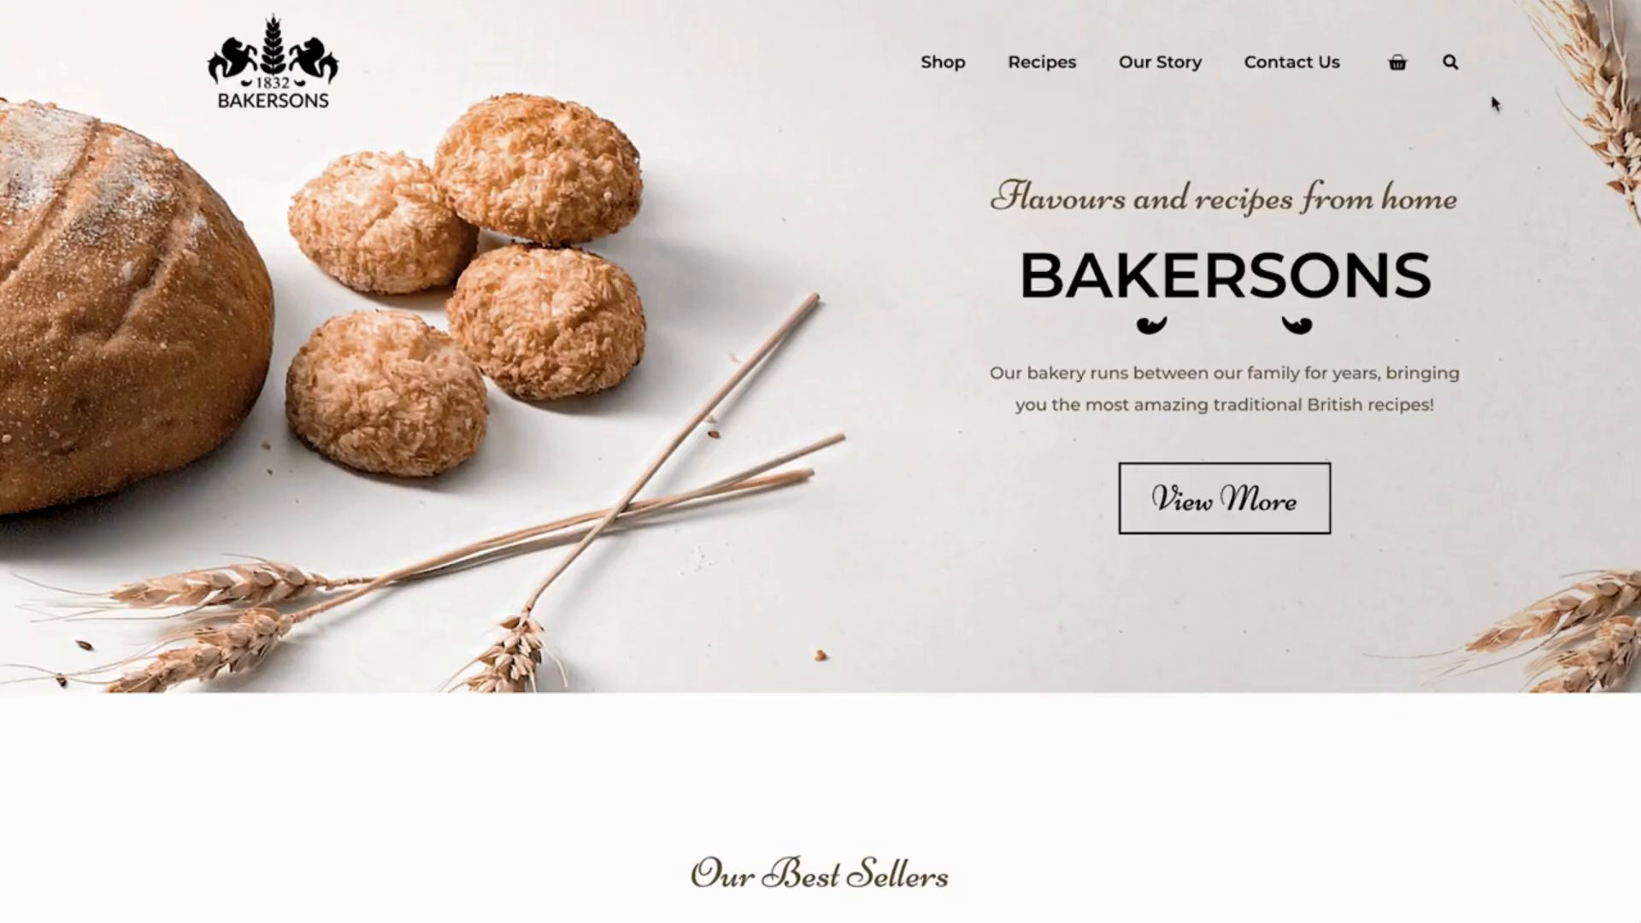
Search the live site for "Baguette", review the results page and open the Baguette product
click(1450, 64)
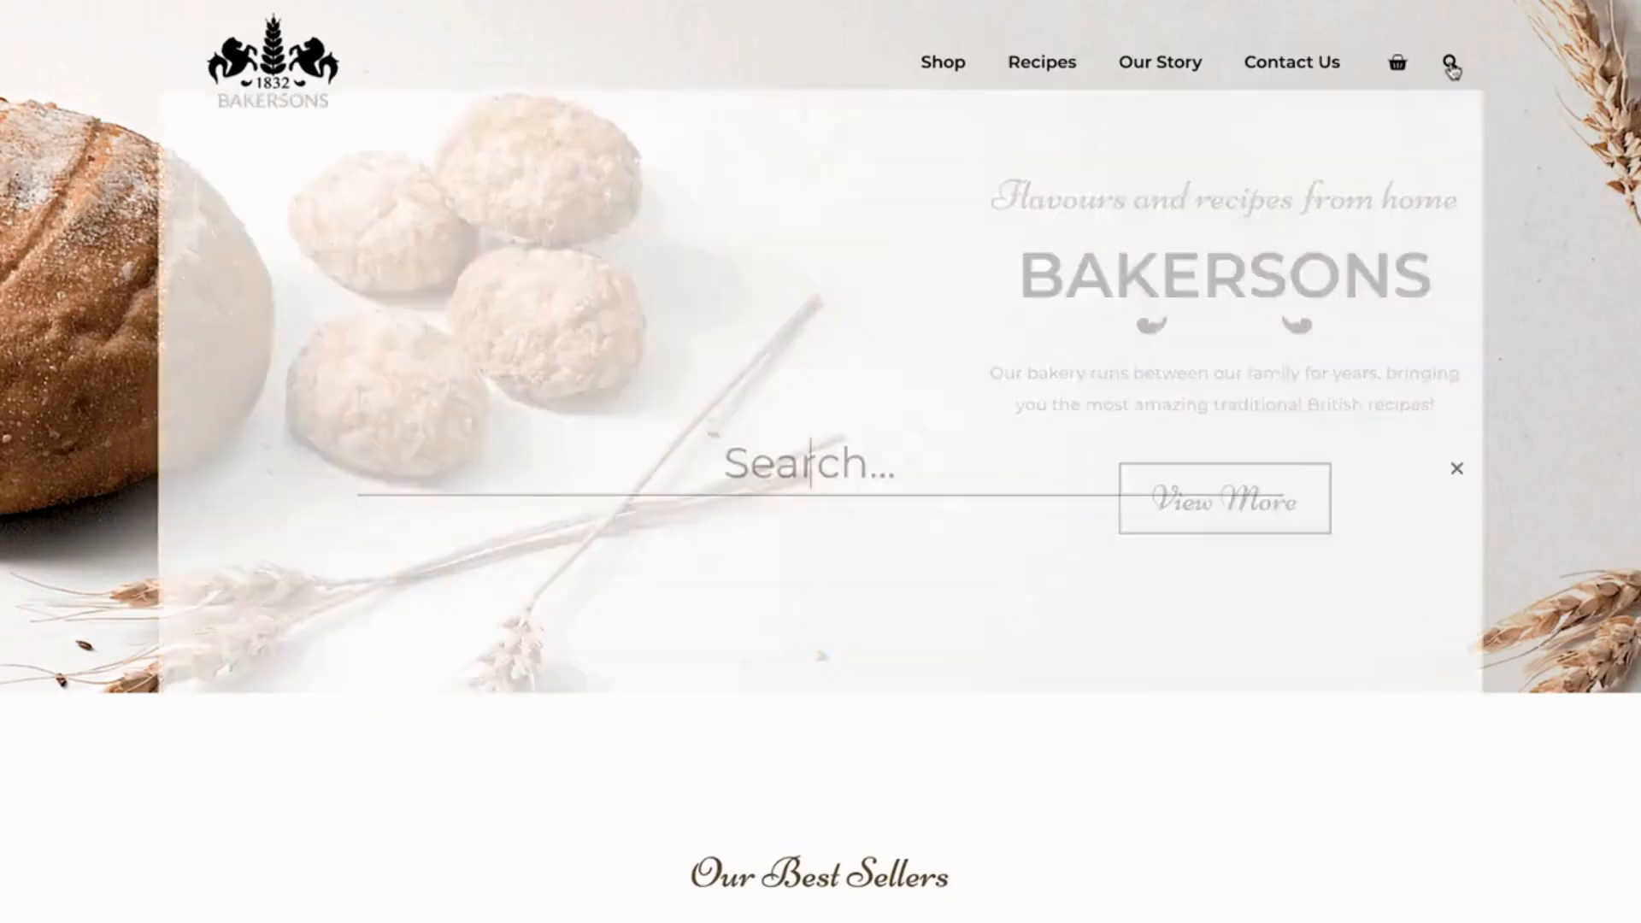
text(Baguette)
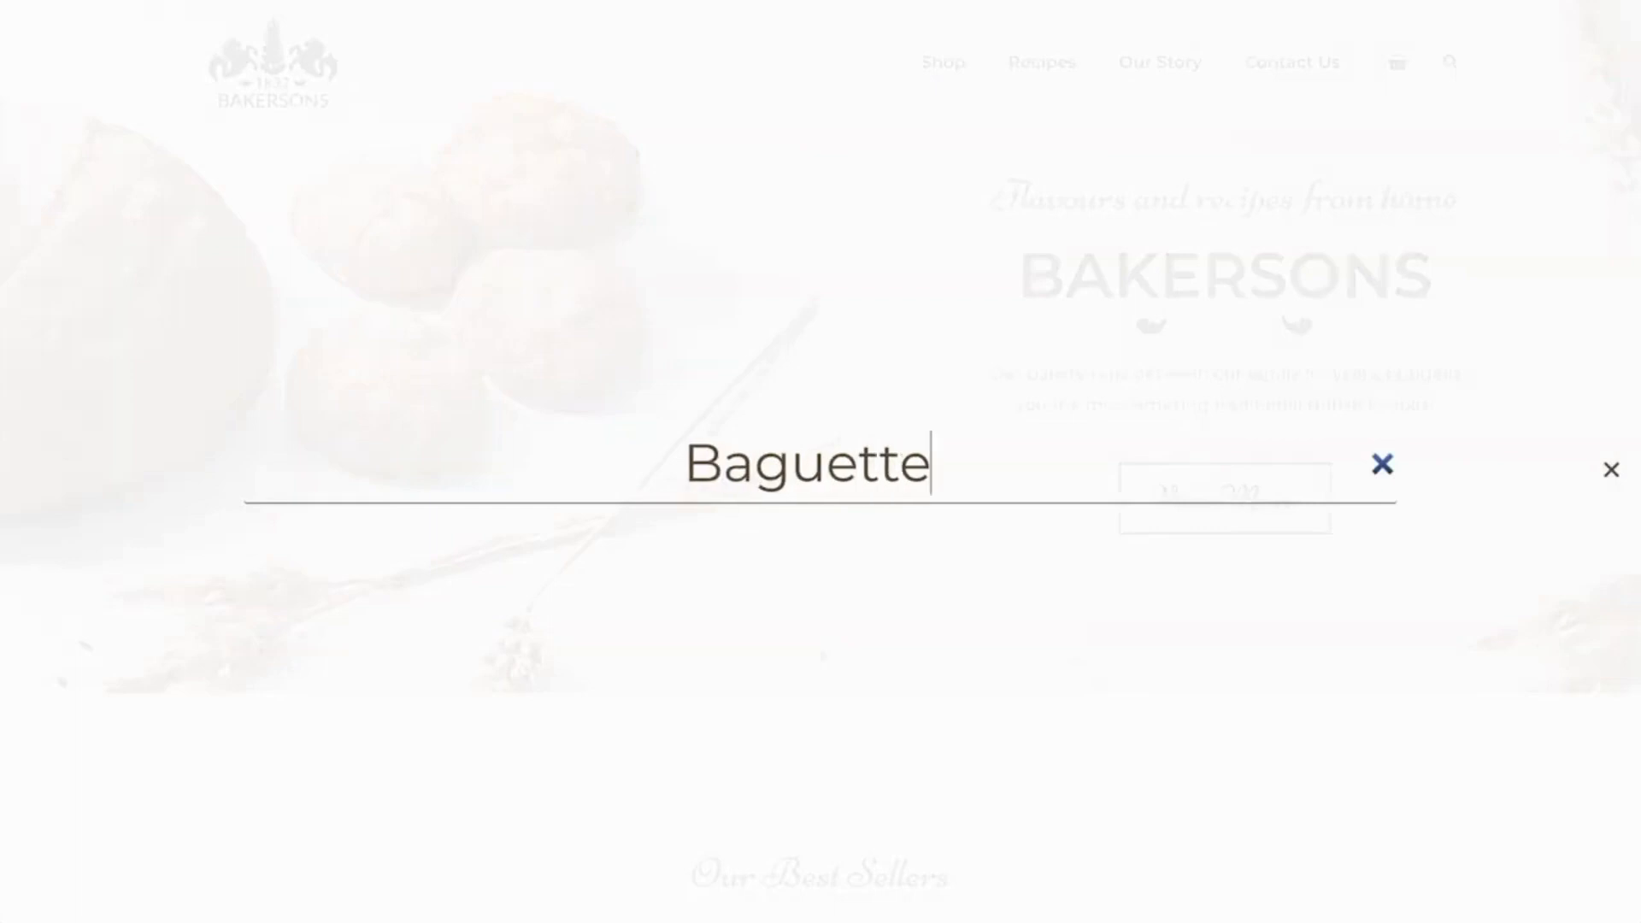
key(Return)
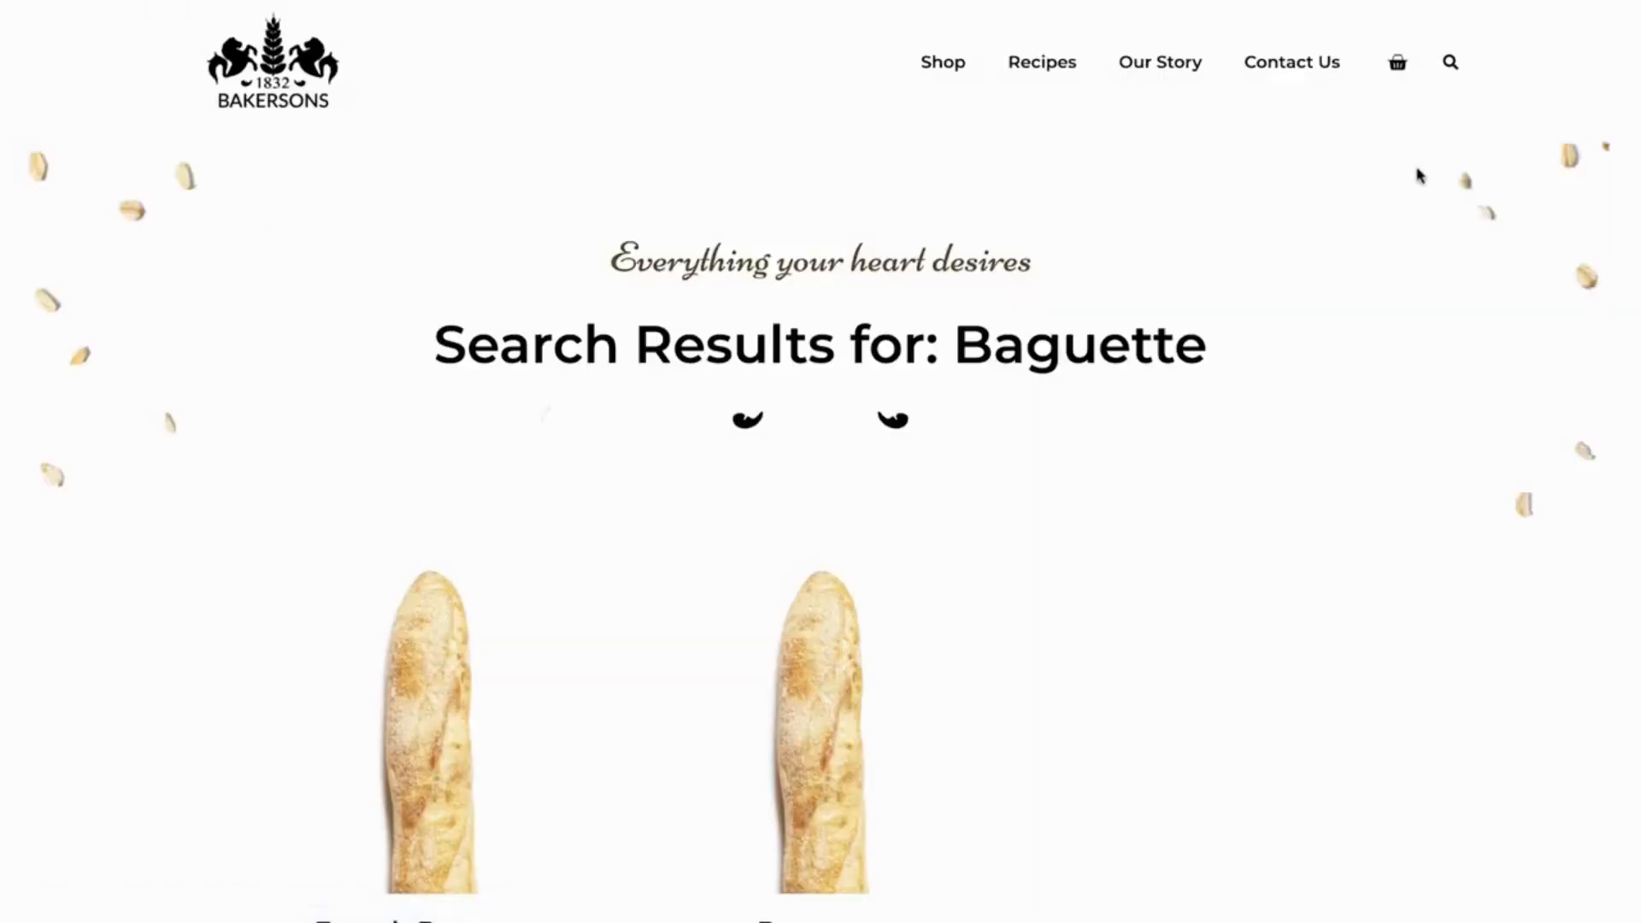
scroll(1419, 175, down, 4)
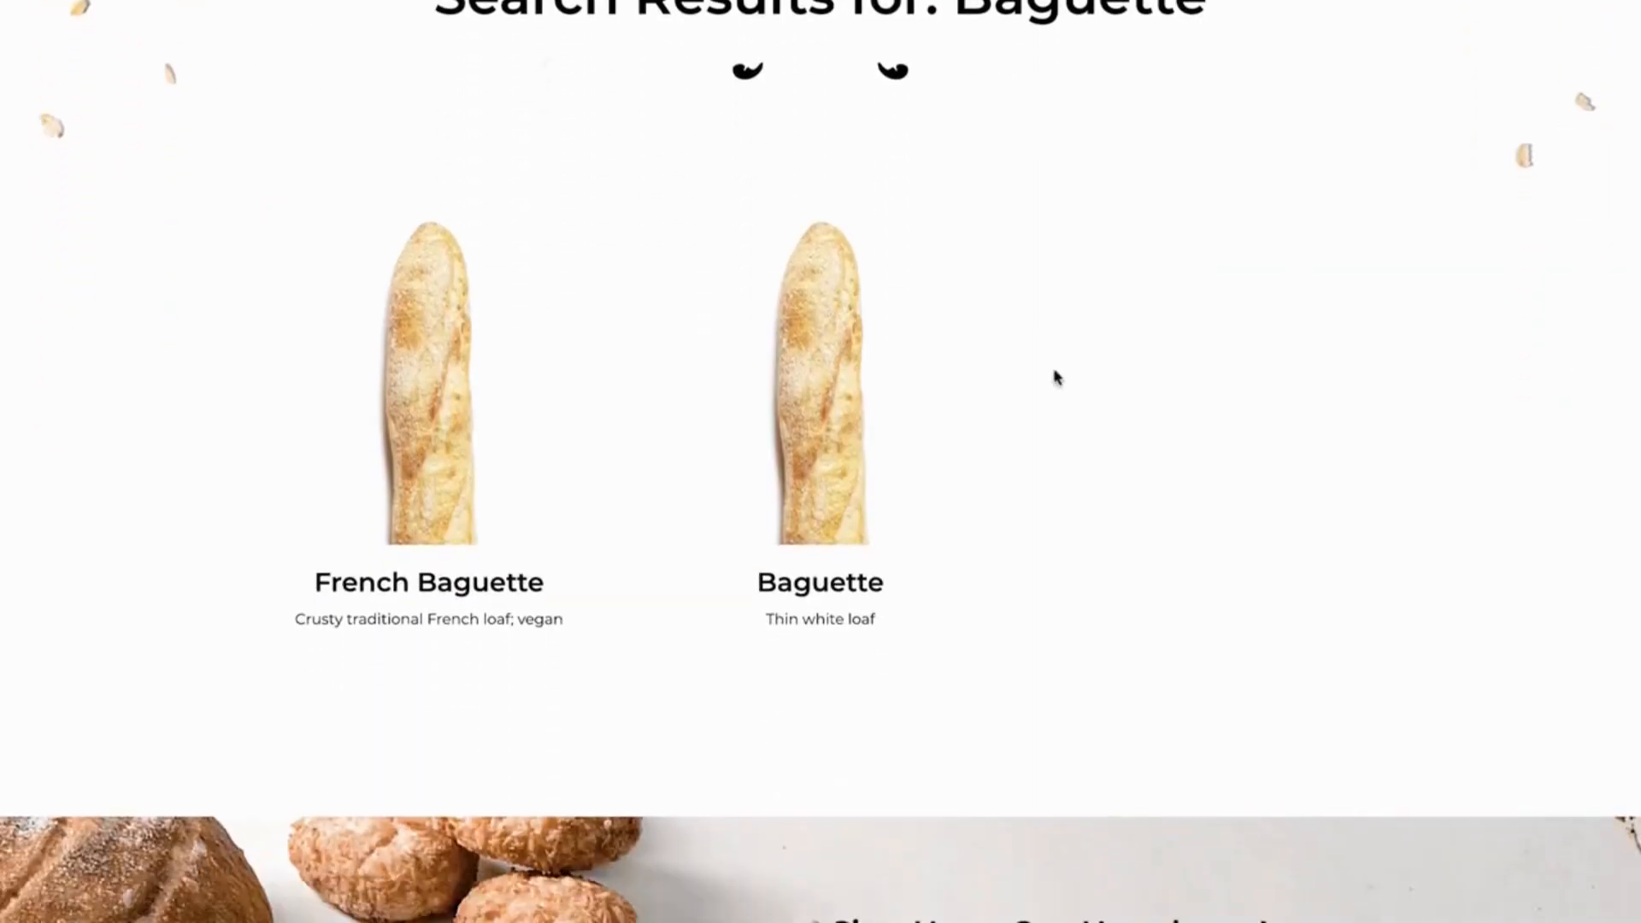
click(835, 501)
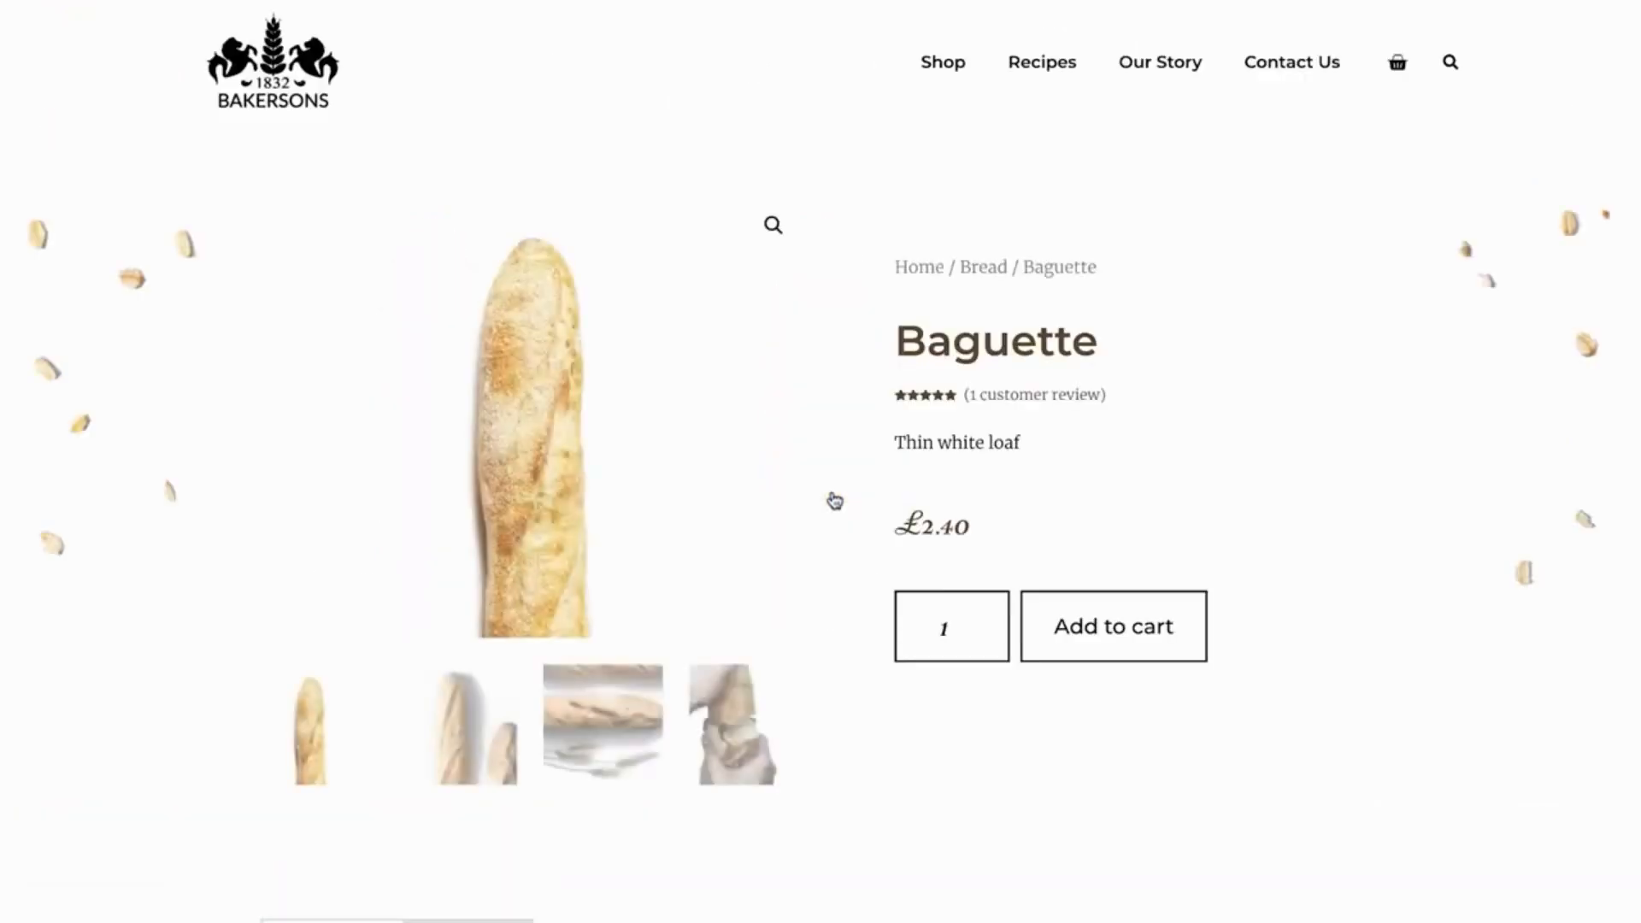